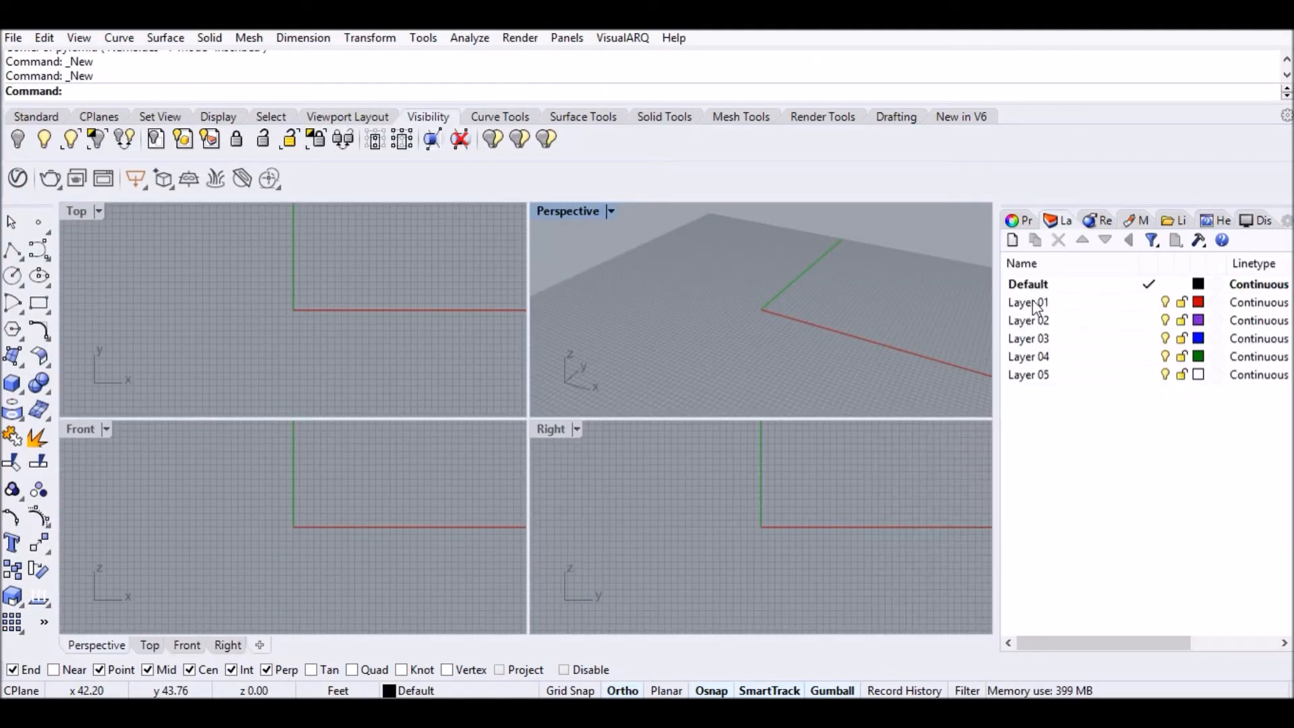
Rename the first three layers to walls, floor and roof.
double_click(1034, 304)
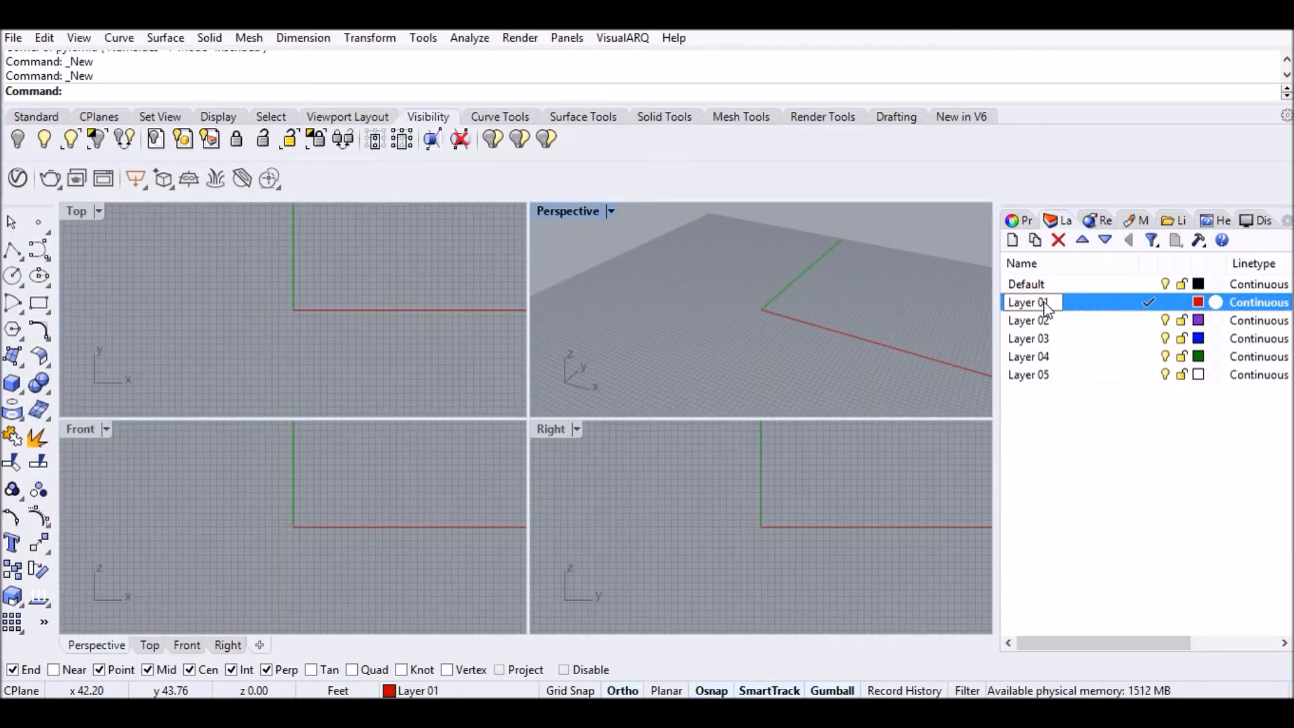
key(ctrl+a)
text(walls)
double_click(1035, 323)
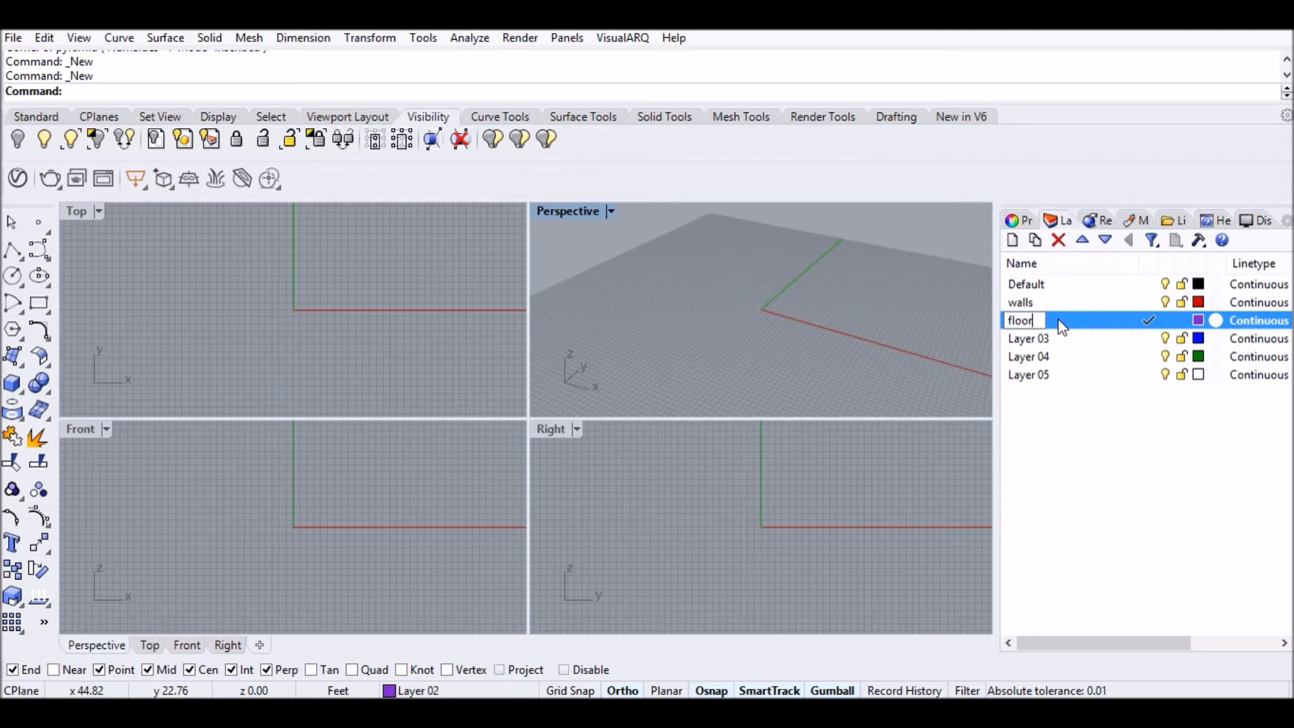
double_click(1024, 339)
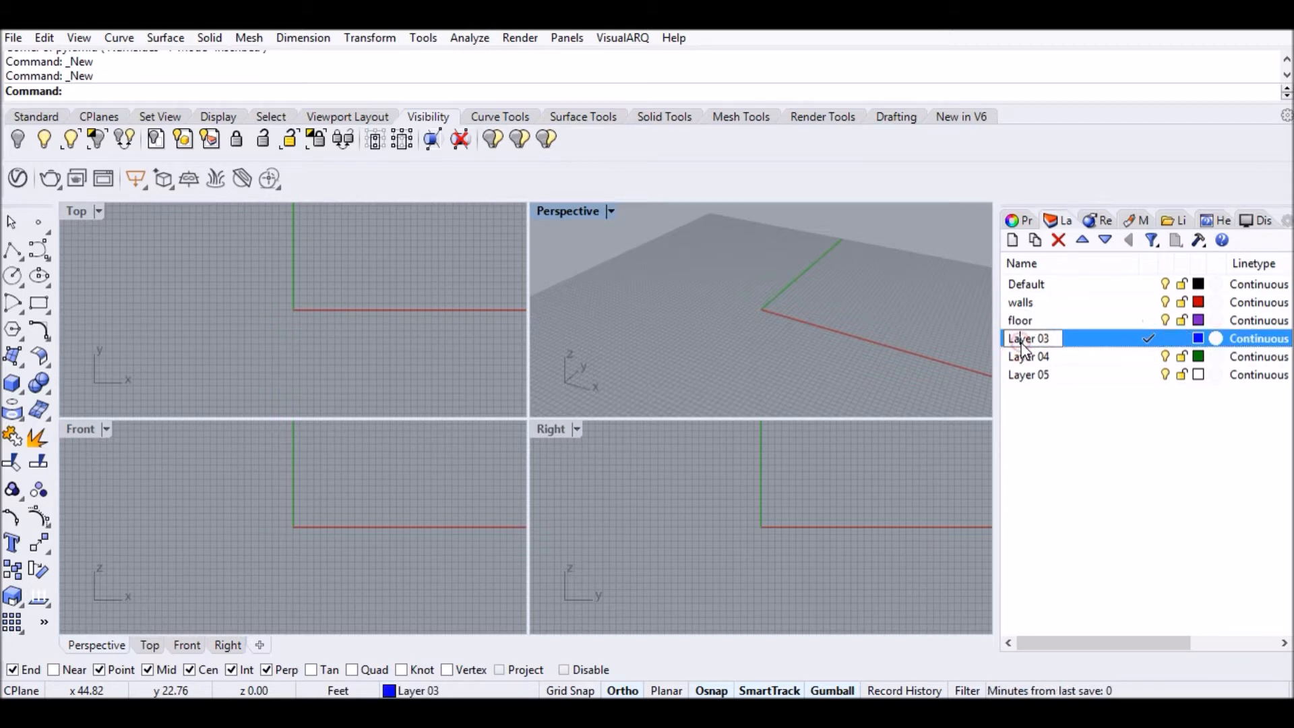
key(ctrl+a)
text(roof)
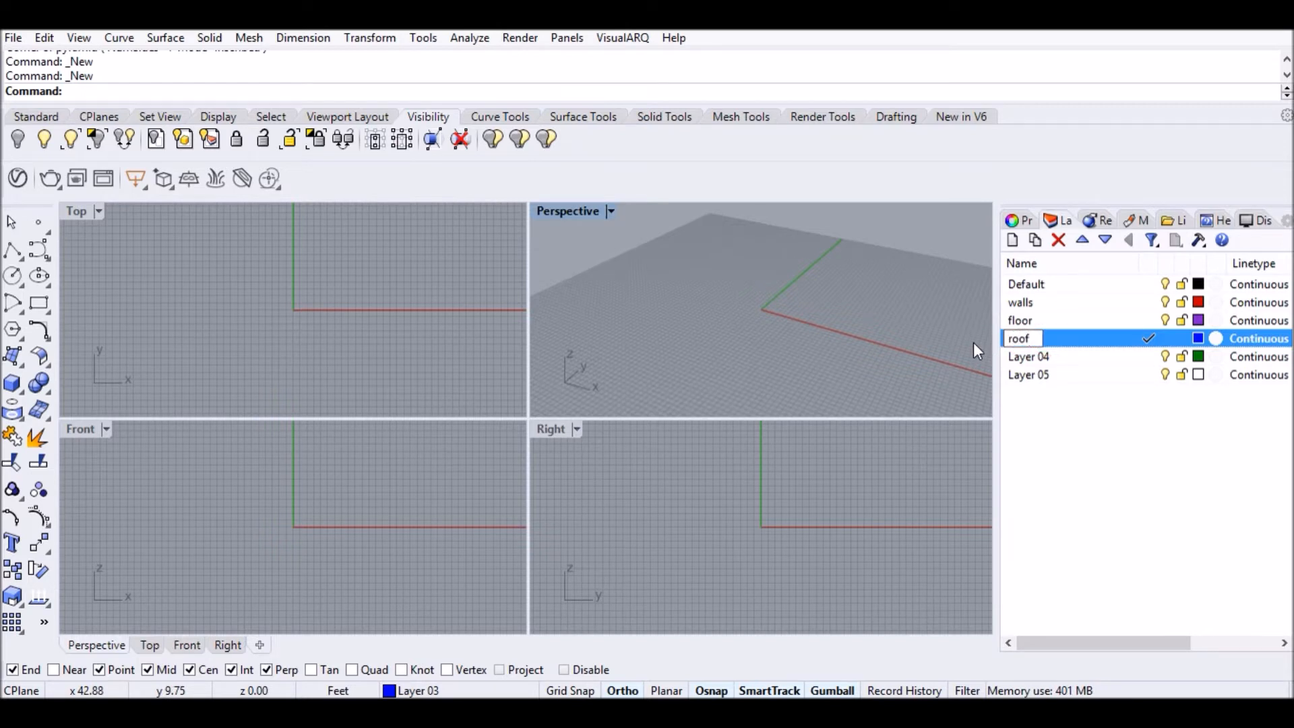
Rename the remaining layers to windows and door, and make walls the current layer.
double_click(1025, 355)
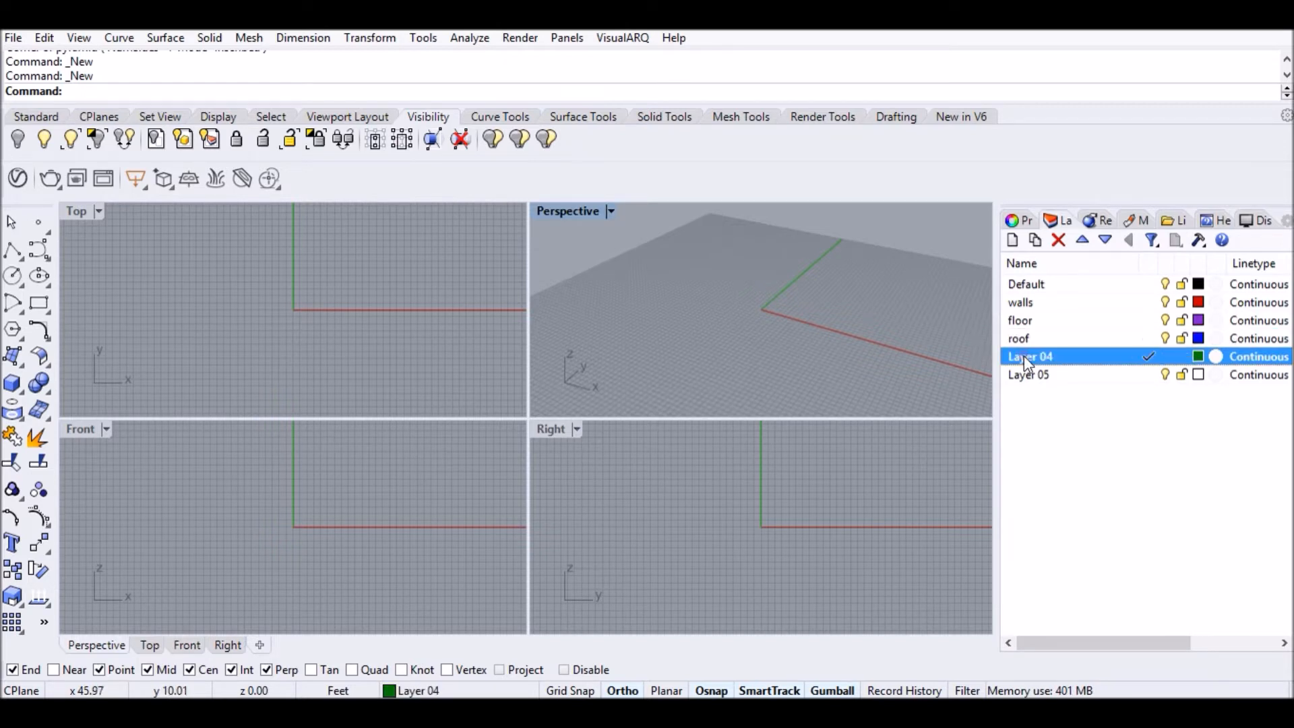
key(ctrl+a)
text(windows)
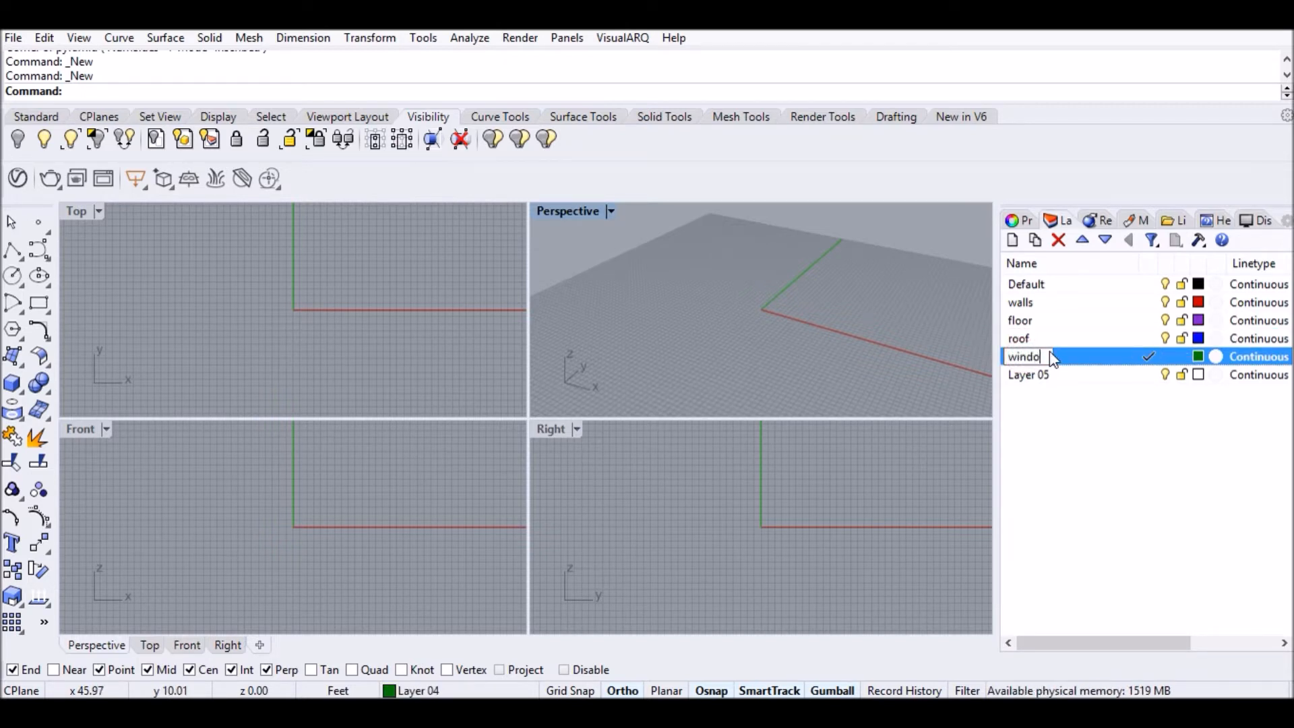
double_click(1038, 376)
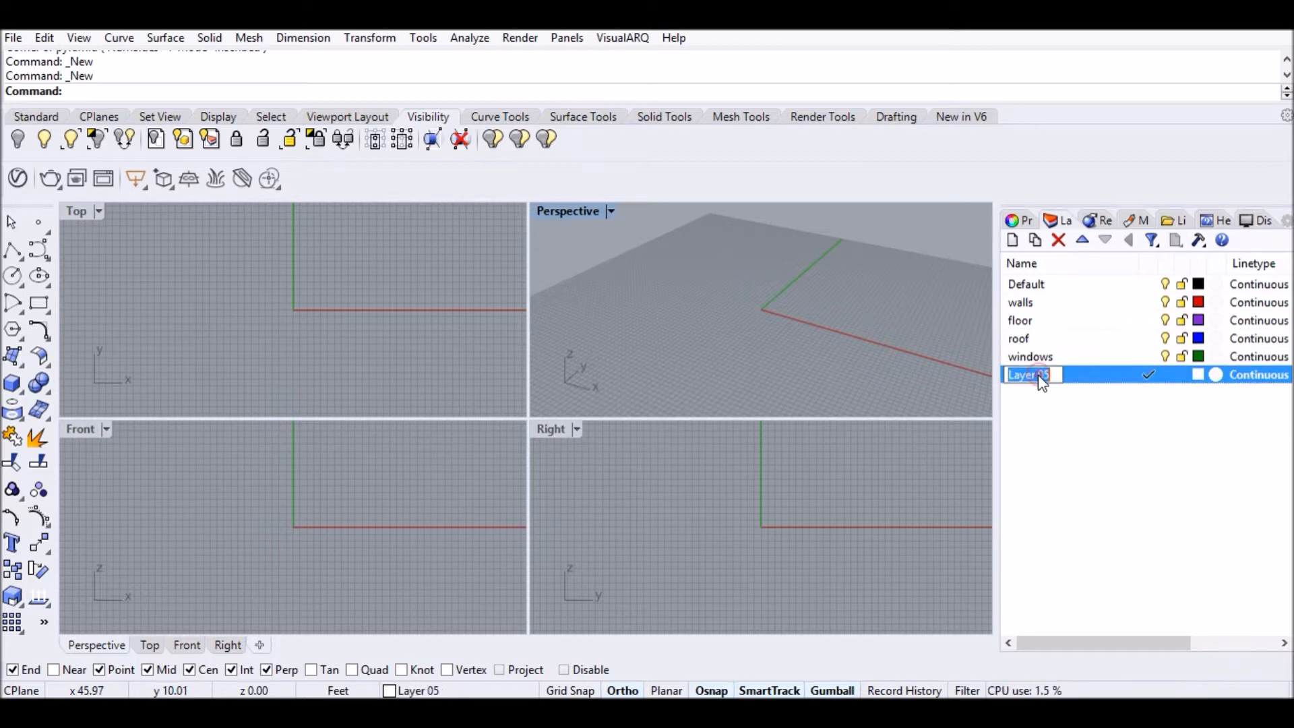
click(1075, 419)
click(1148, 302)
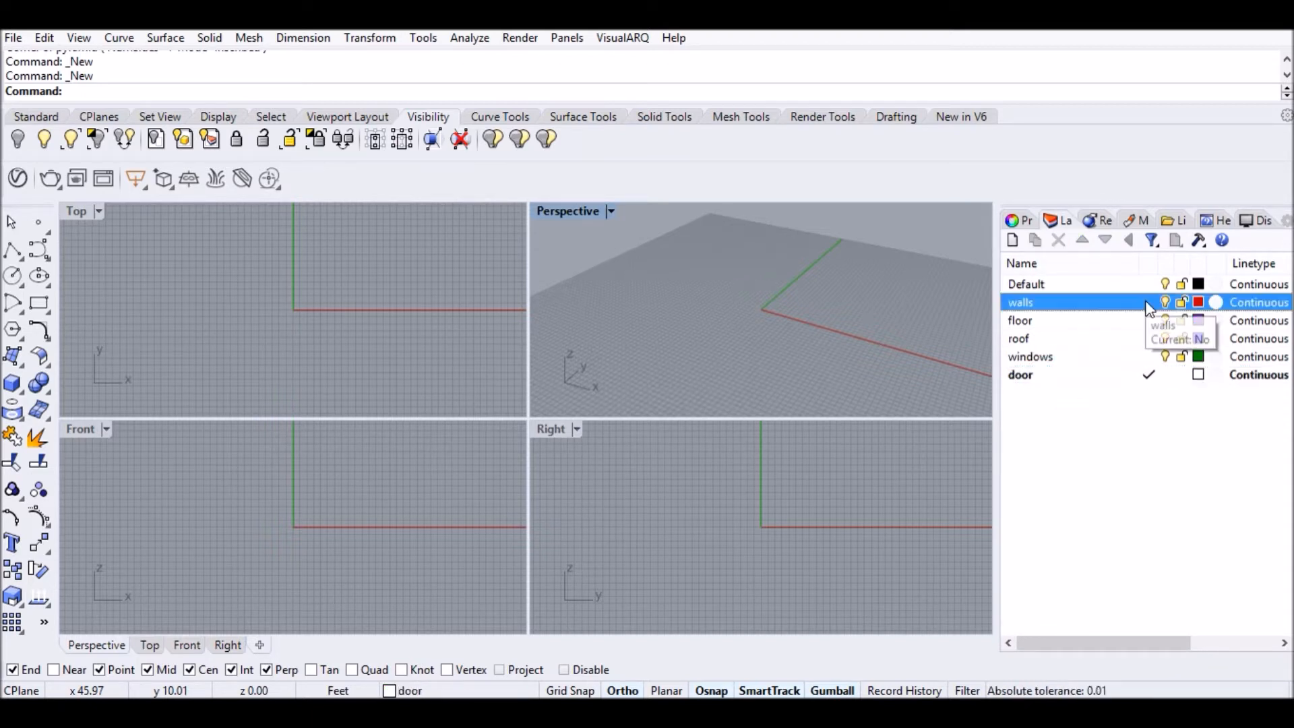
click(12, 382)
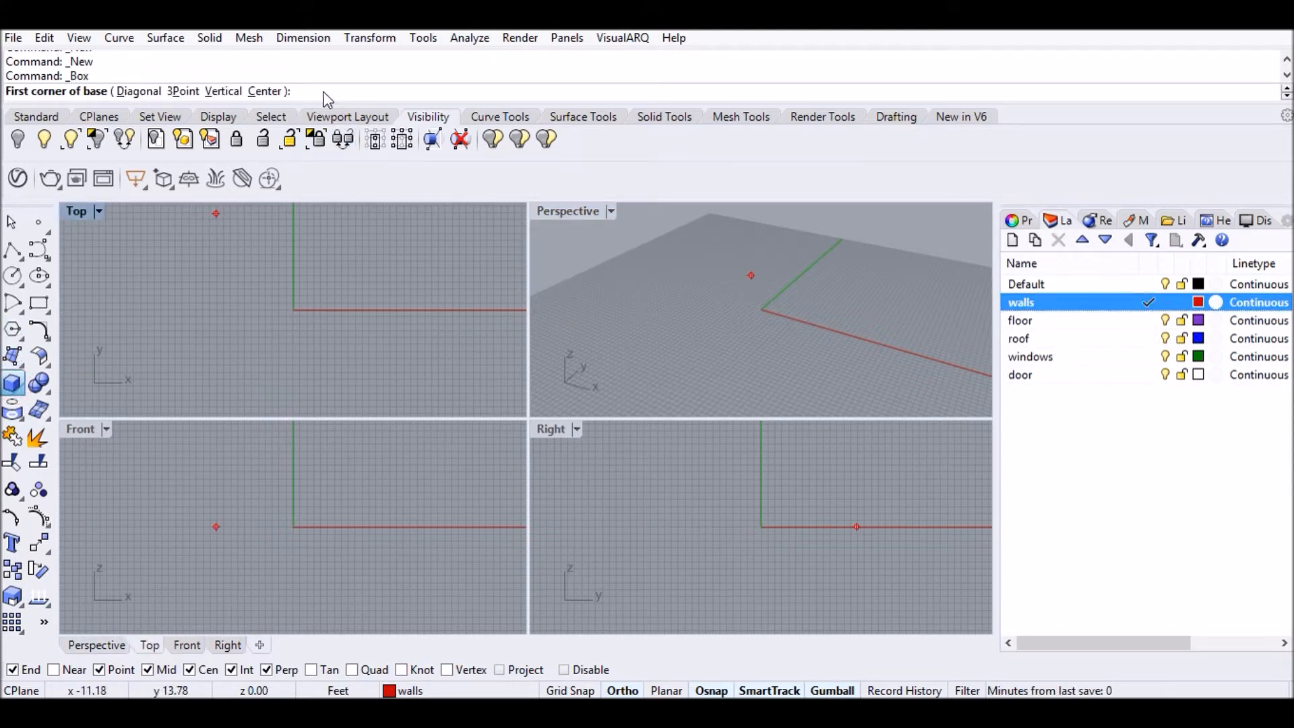
key(Return)
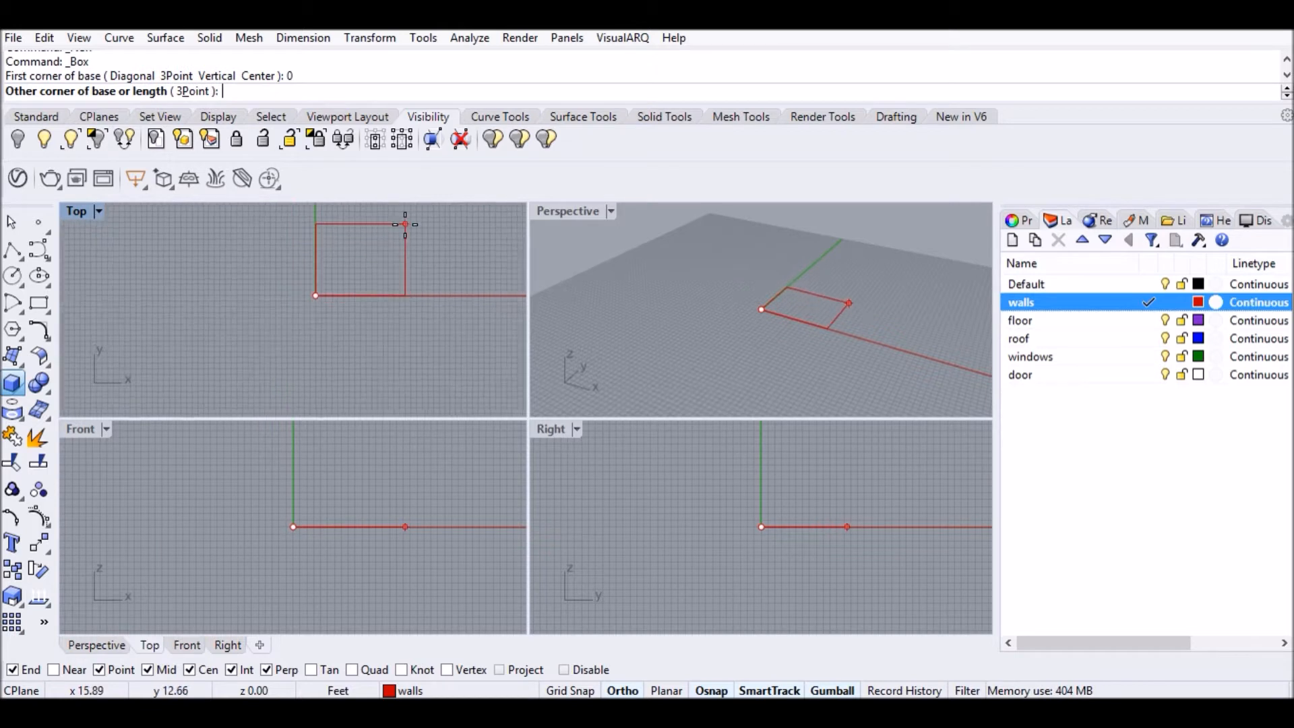
scroll(413, 276, up, 4)
text(@)
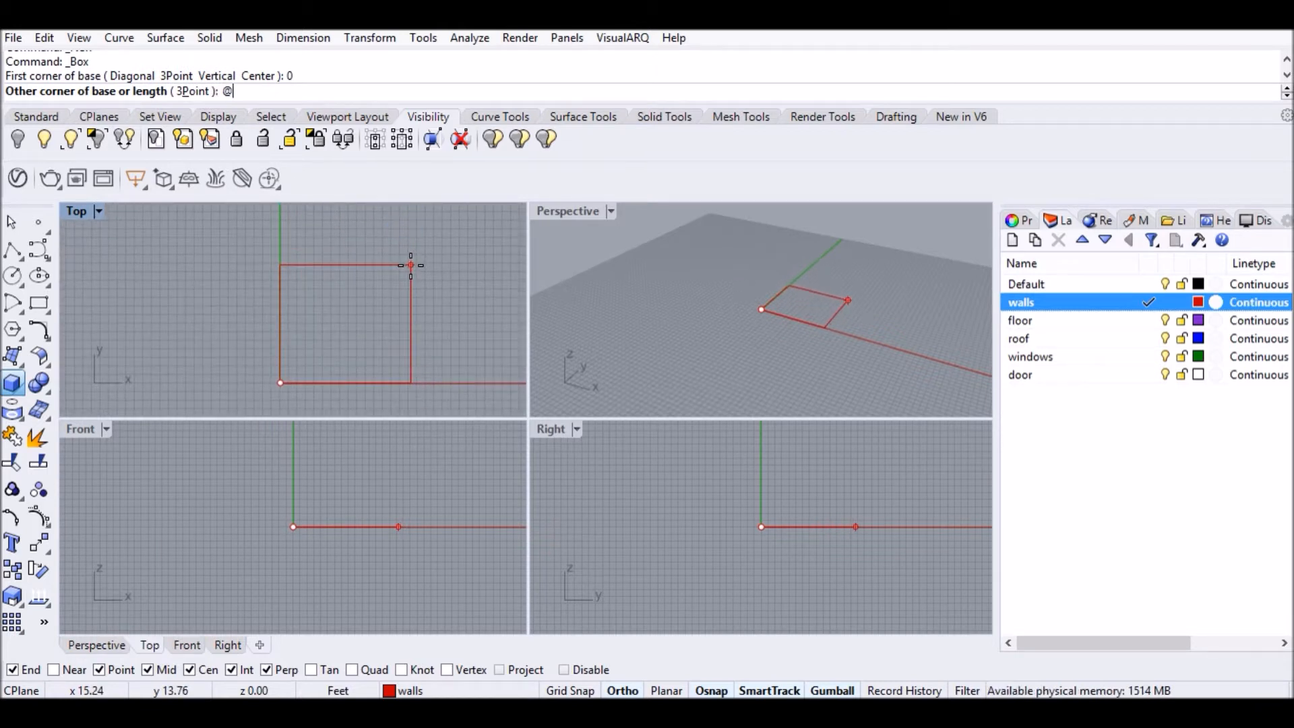
text(10',10')
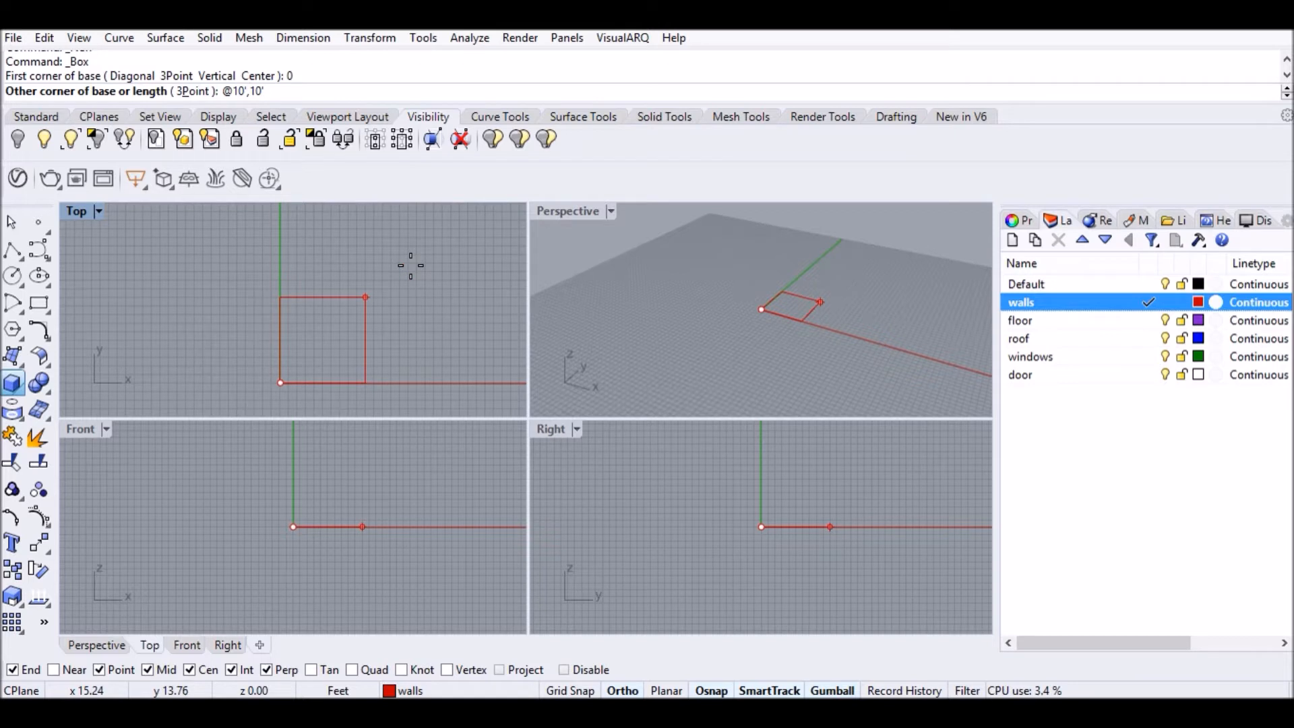
key(Return)
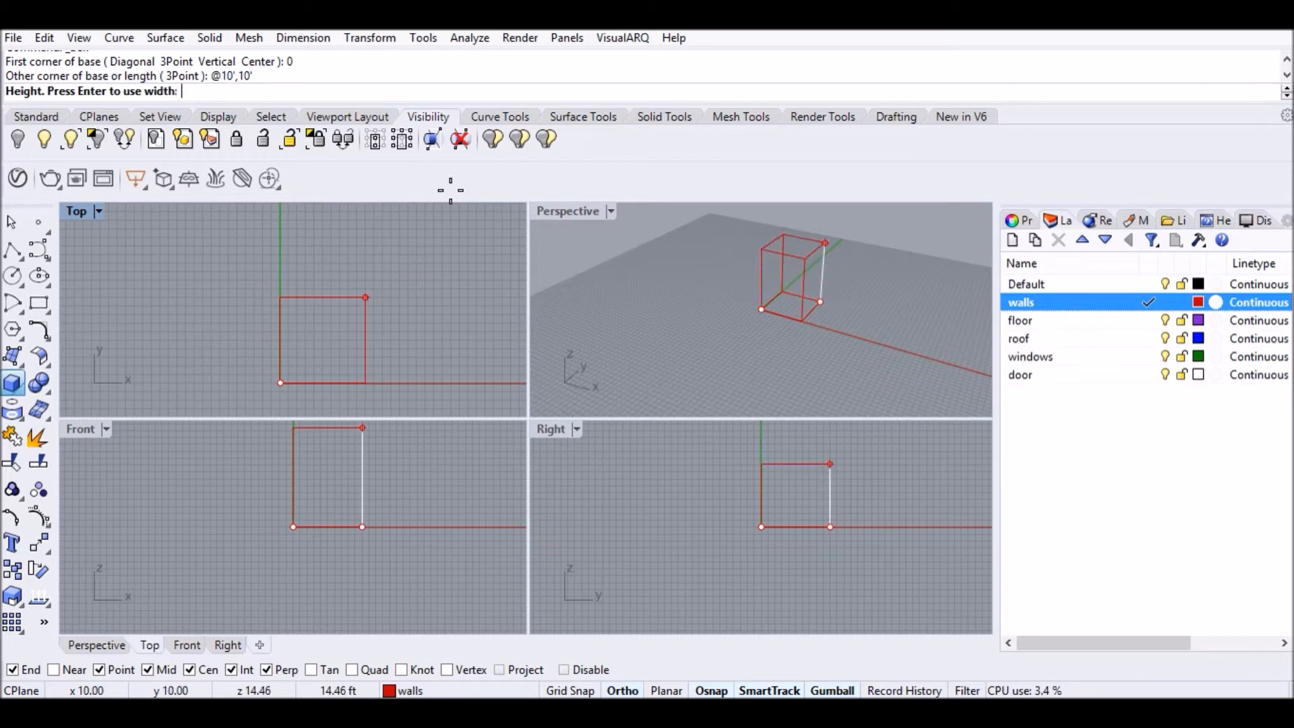
text(10)
key(BackSpace)
key(BackSpace)
text(8)
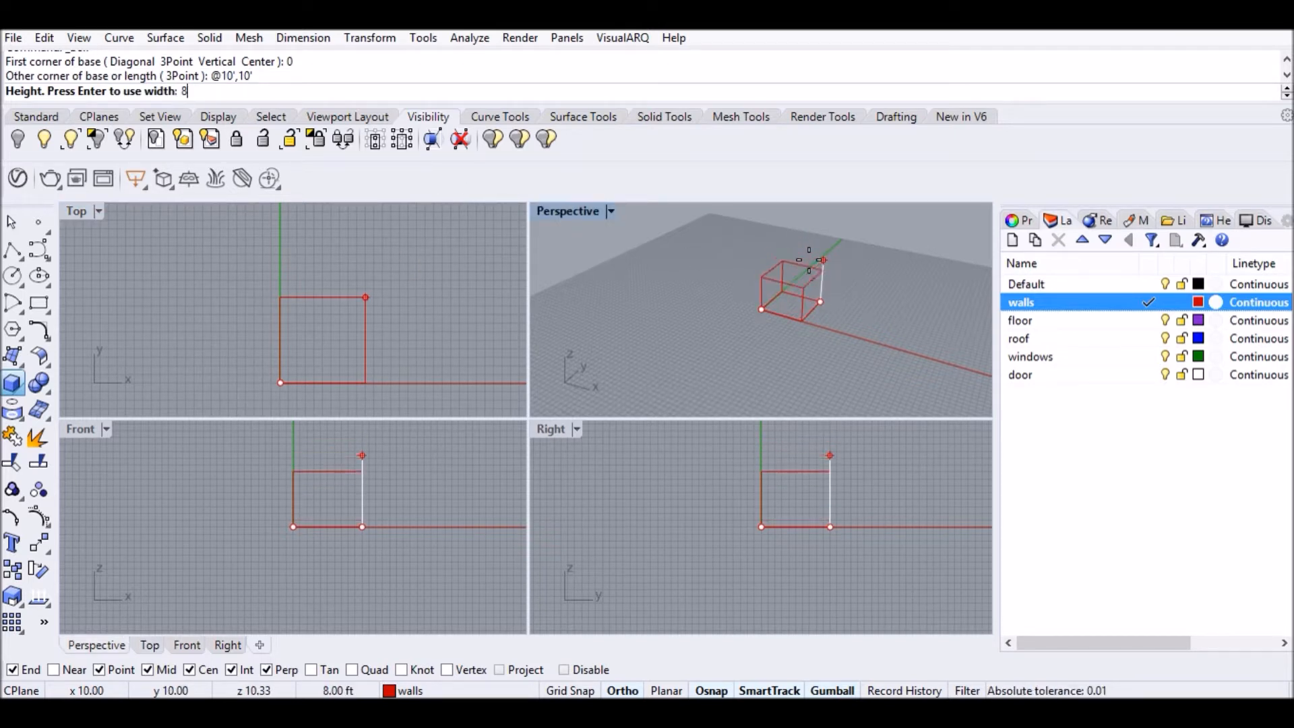
key(Return)
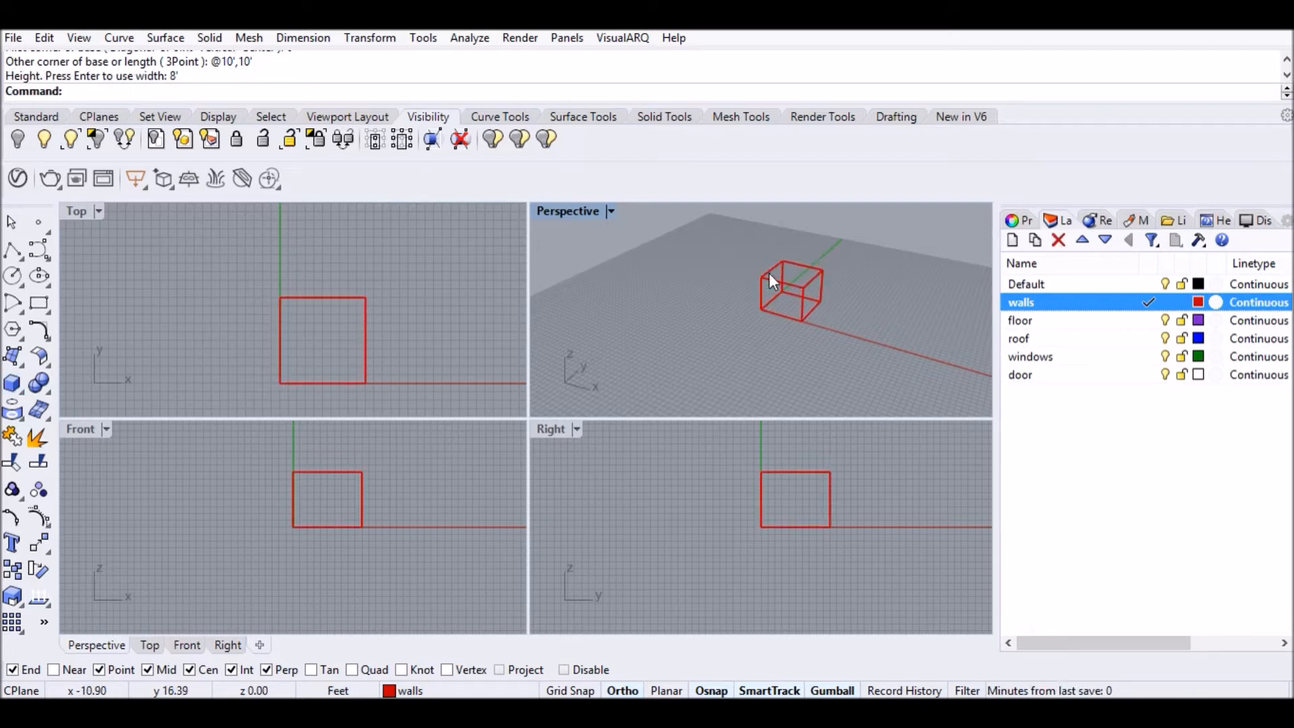
Switch Perspective to Shaded display and explode the box into separate faces.
click(612, 211)
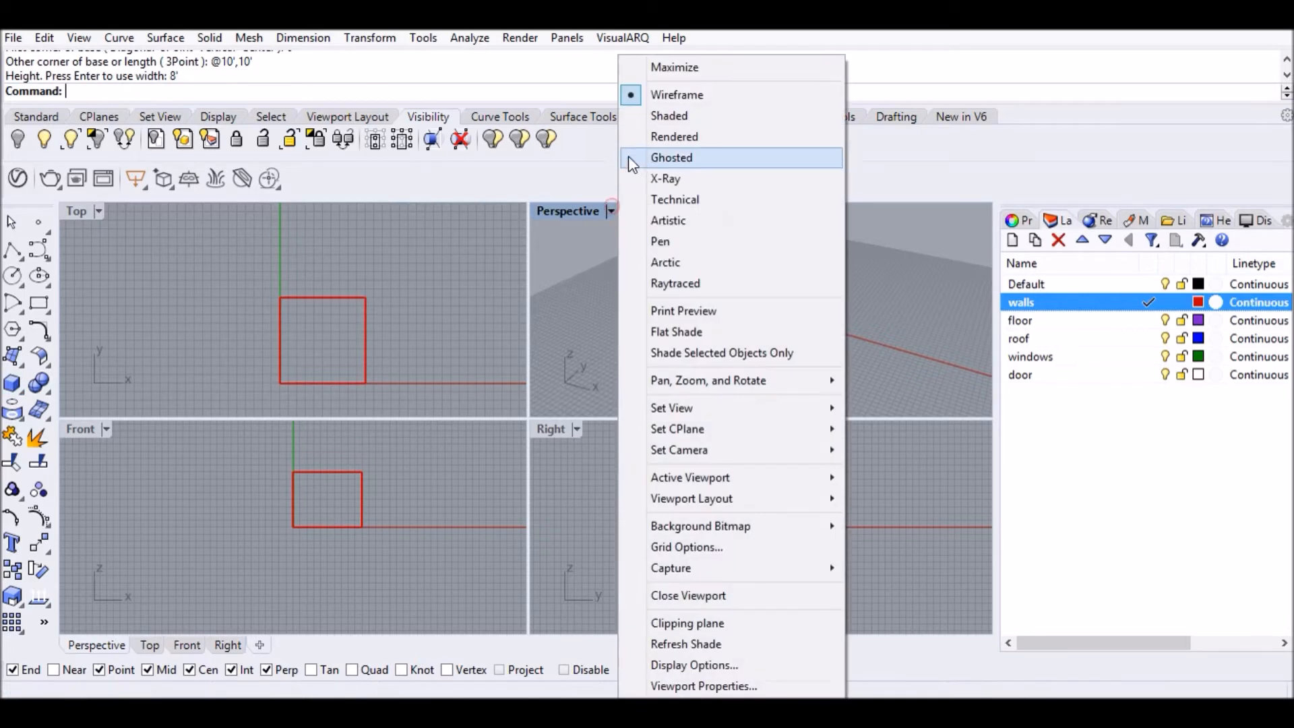
click(668, 119)
scroll(748, 311, up, 3)
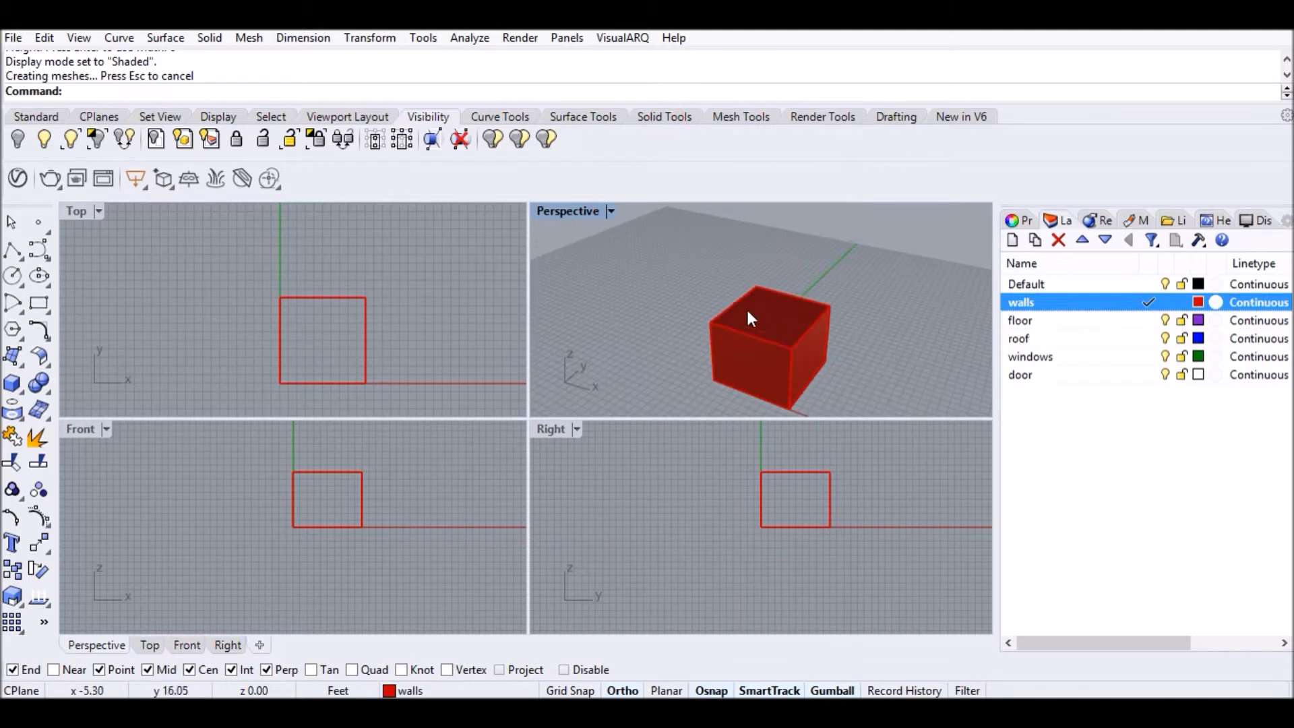
click(764, 343)
text(Expl)
key(Return)
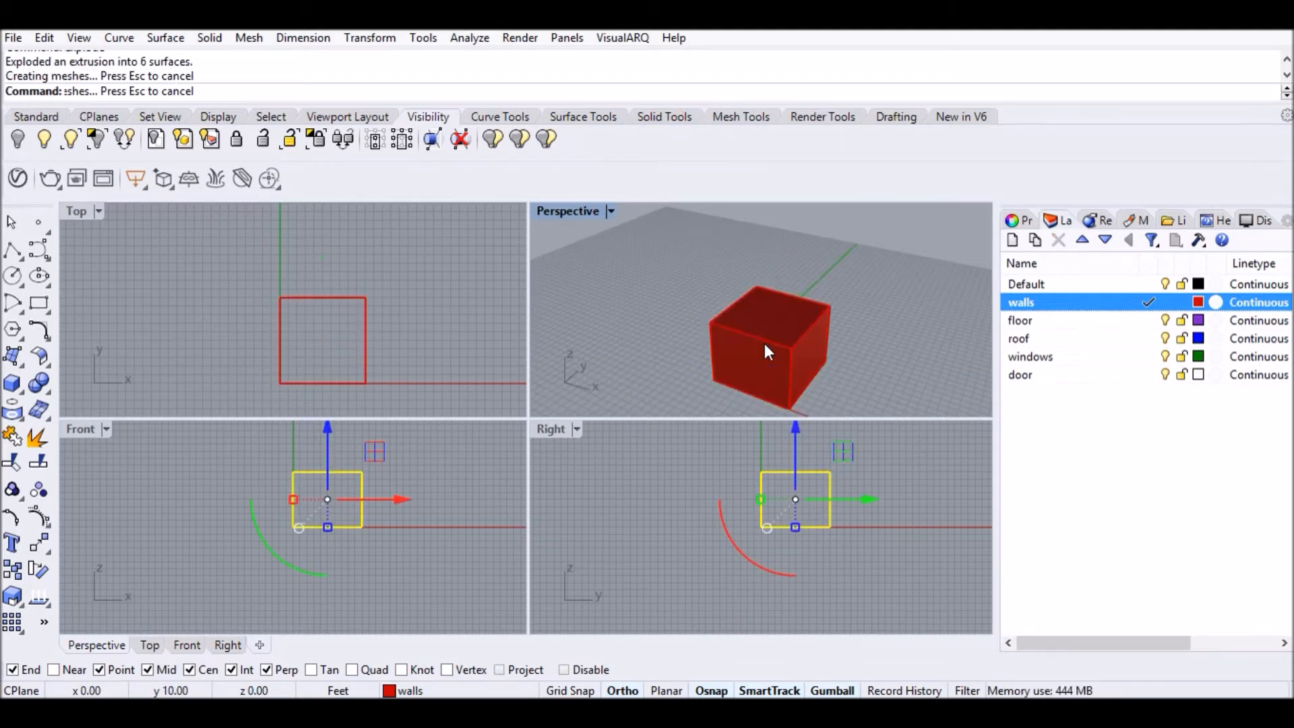
click(816, 230)
Move the box's top face onto the roof layer.
click(777, 322)
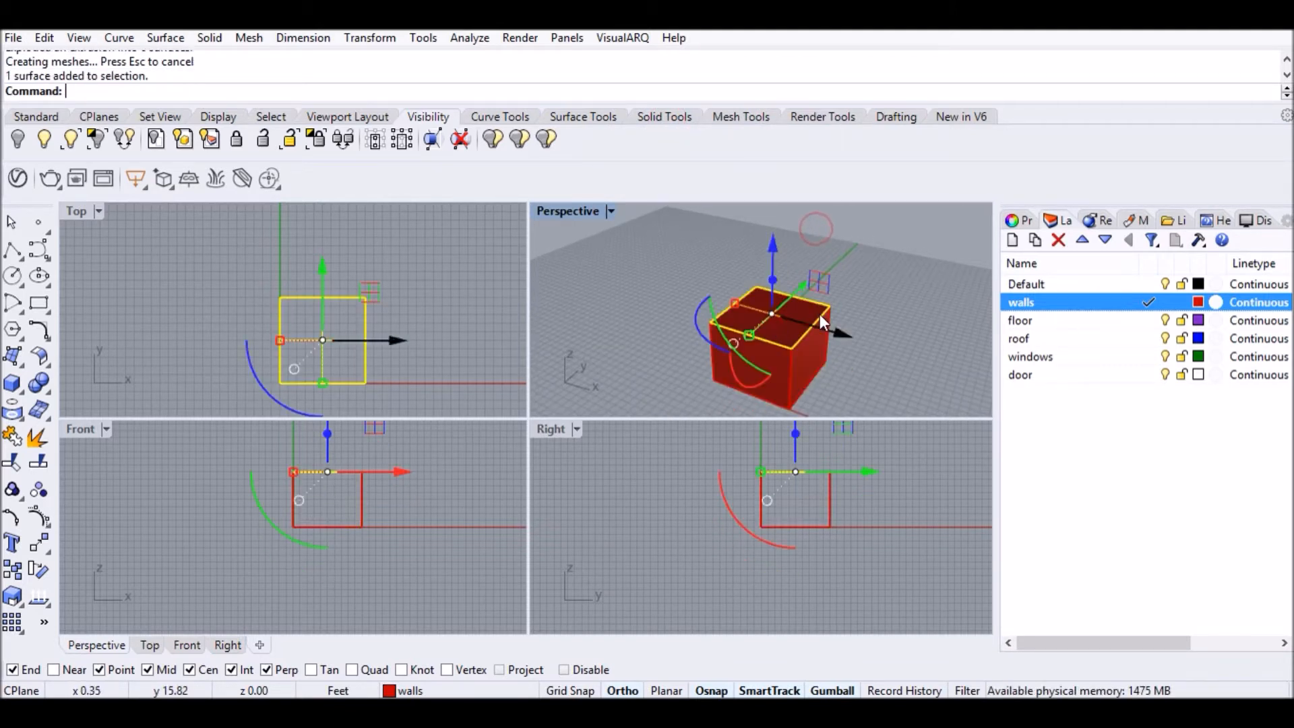
click(1031, 338)
right_click(1032, 339)
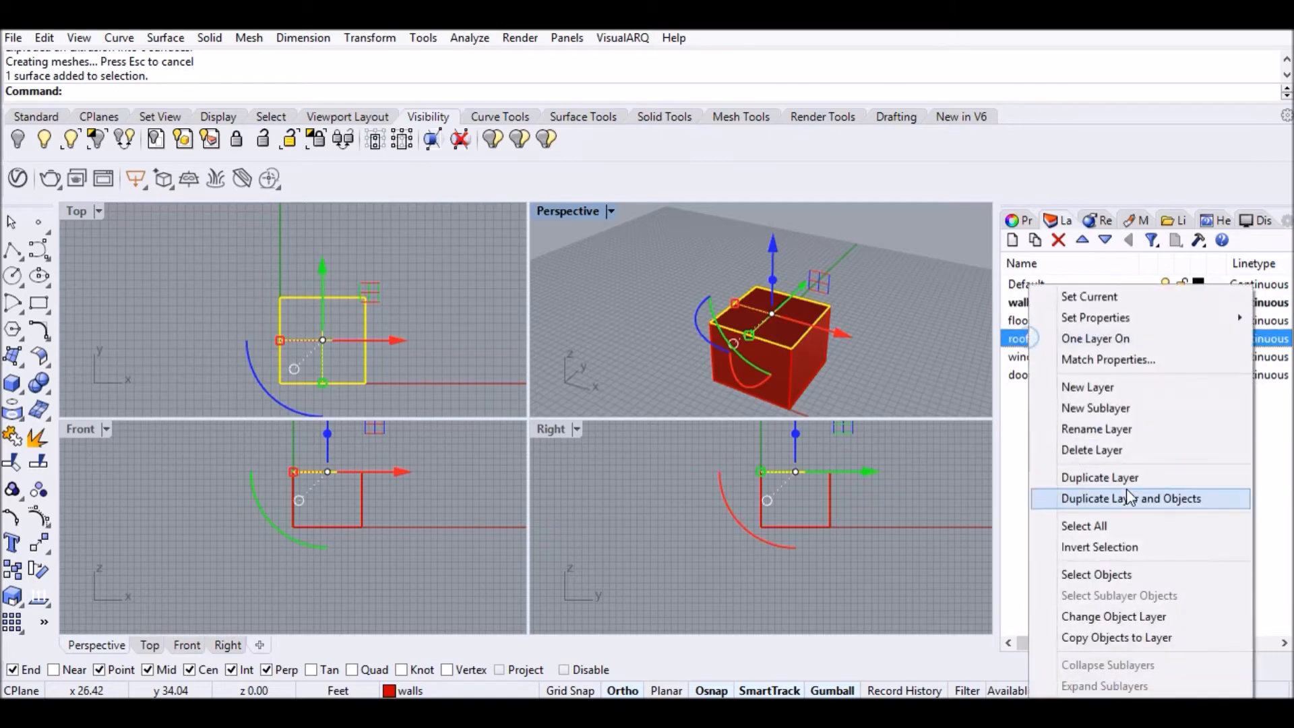
click(1114, 615)
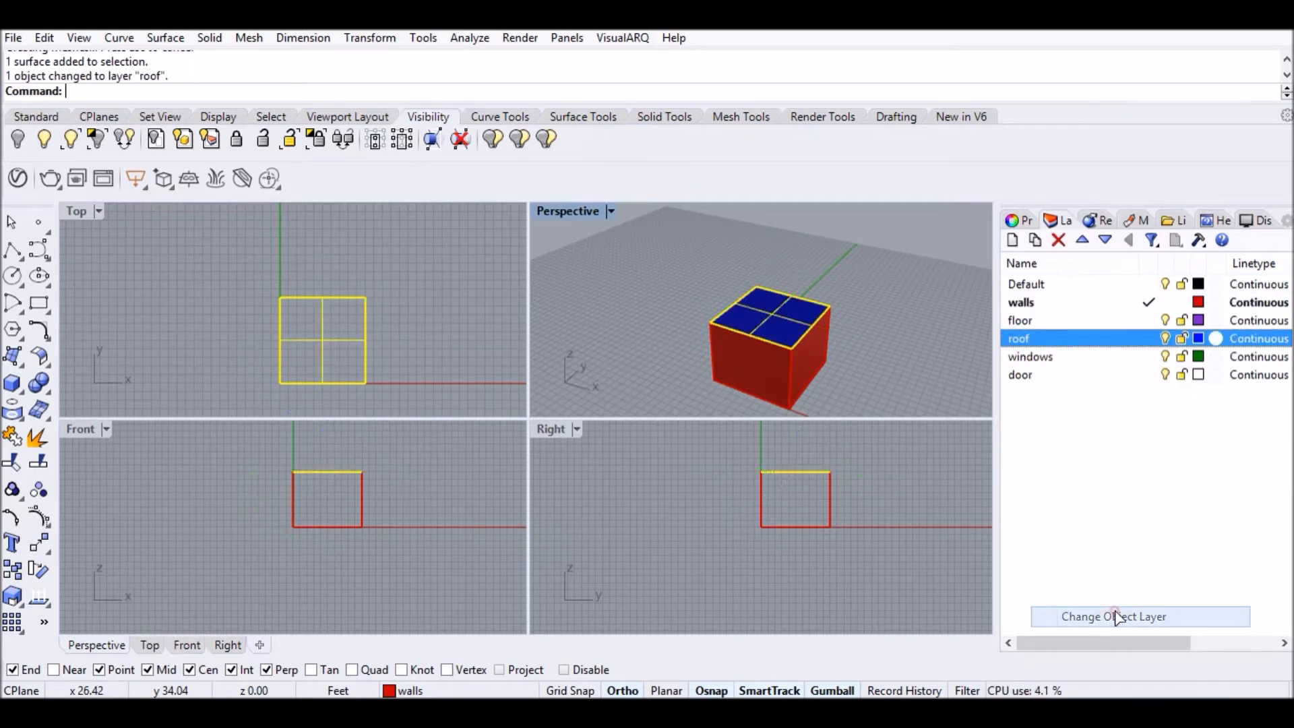
click(909, 303)
Move the box's bottom face onto the floor layer.
right_drag(818, 278, 742, 403)
click(758, 354)
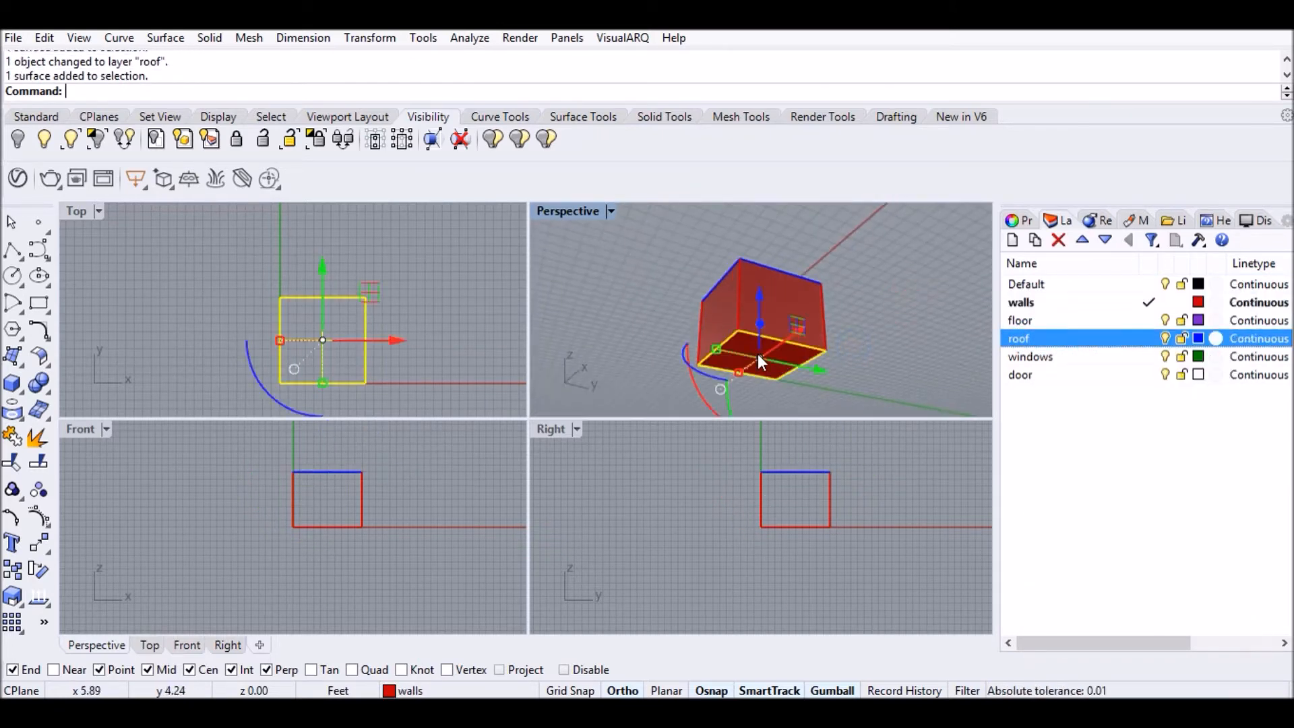
right_click(1084, 321)
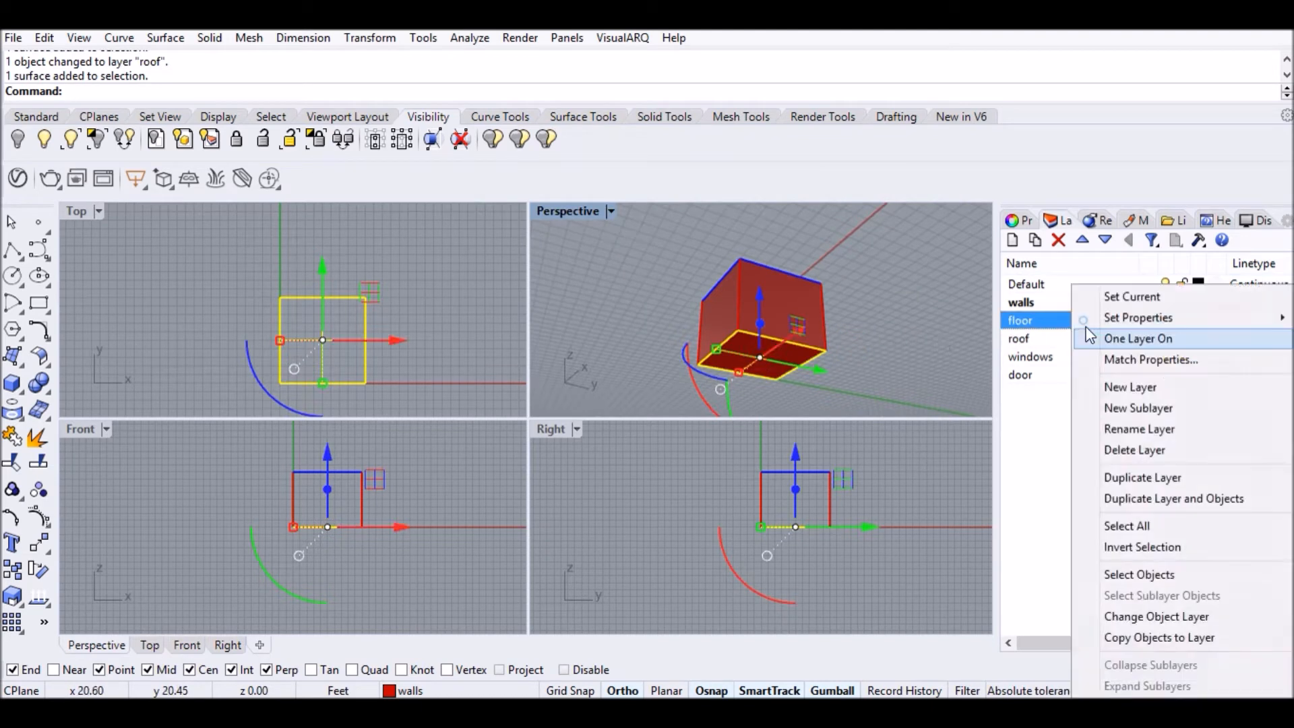
click(1182, 617)
click(894, 325)
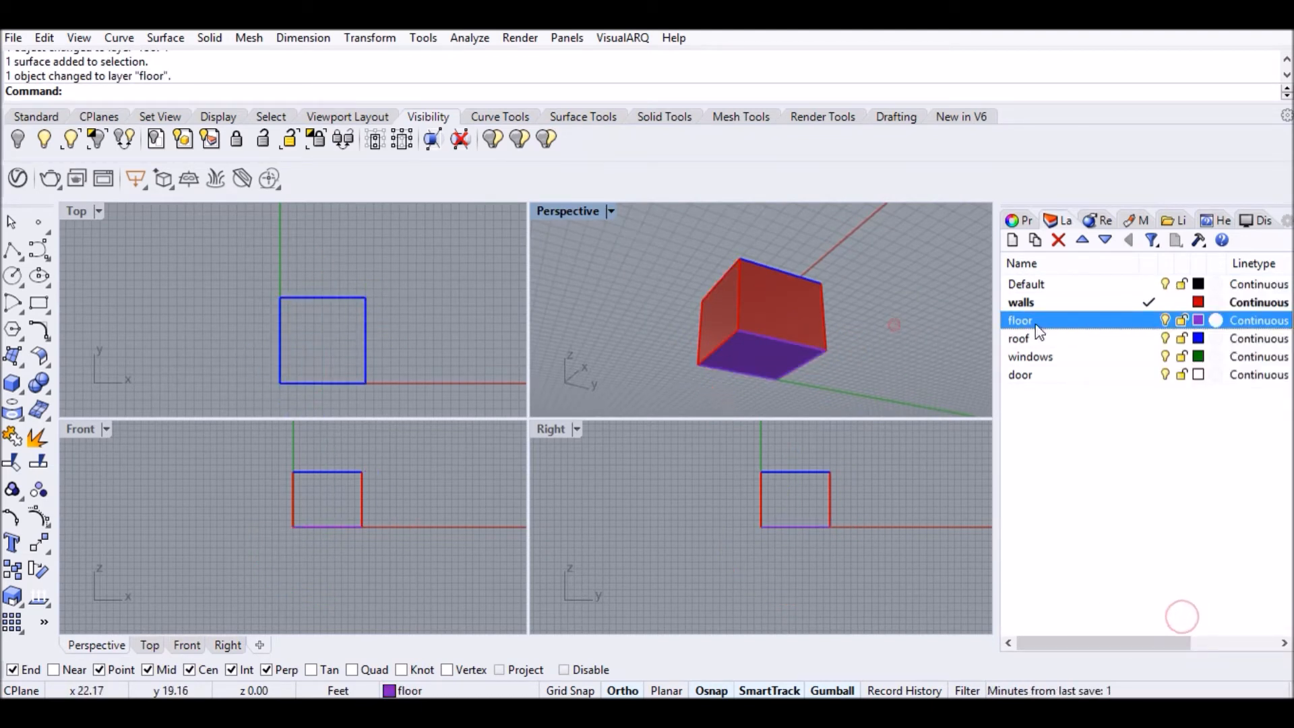
Hide the floor and roof layers and select the four wall surfaces.
click(1166, 320)
click(1166, 339)
right_drag(689, 329, 639, 253)
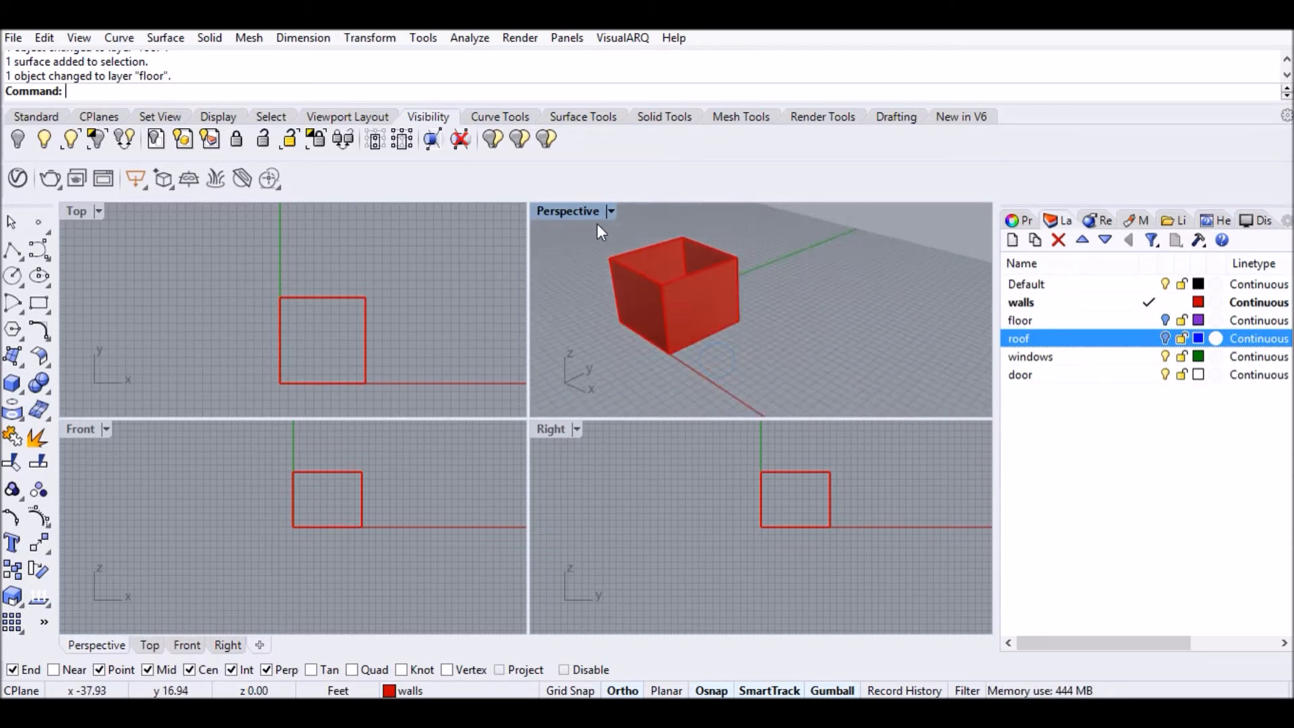
drag(587, 225, 803, 371)
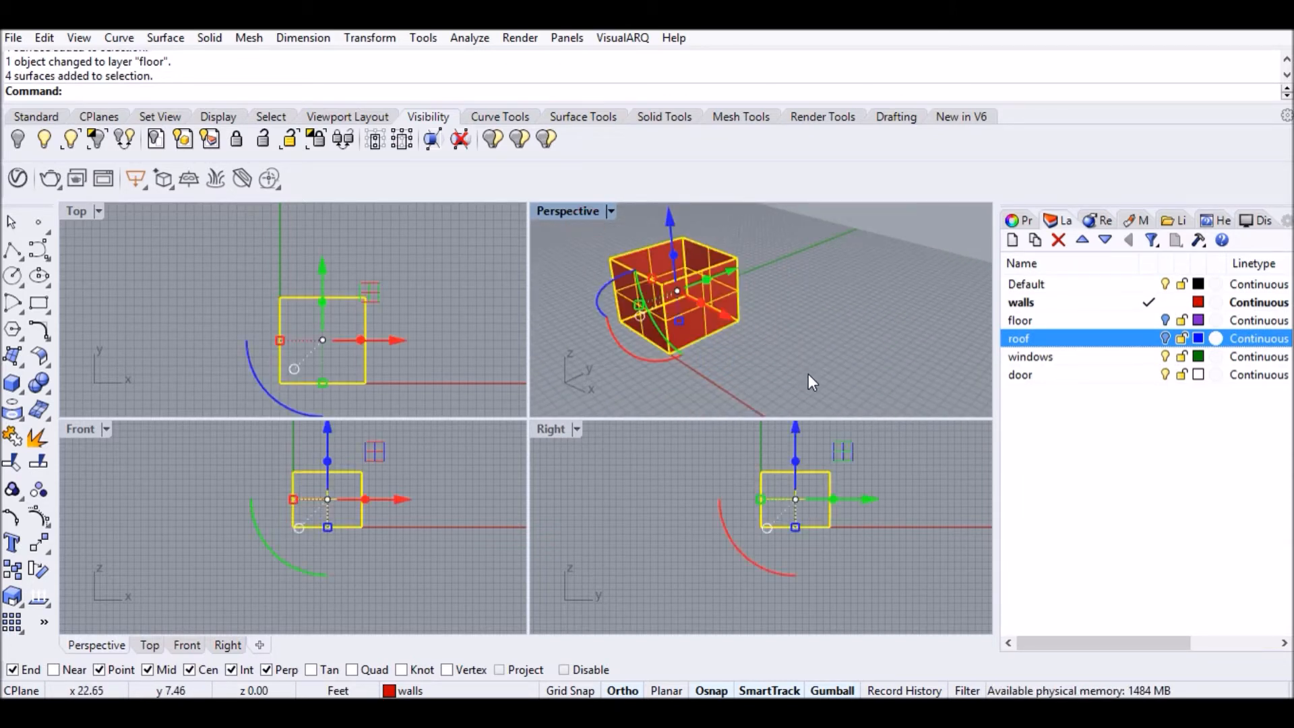
Join the four walls and offset them inward 6" with sharp corners.
key(Return)
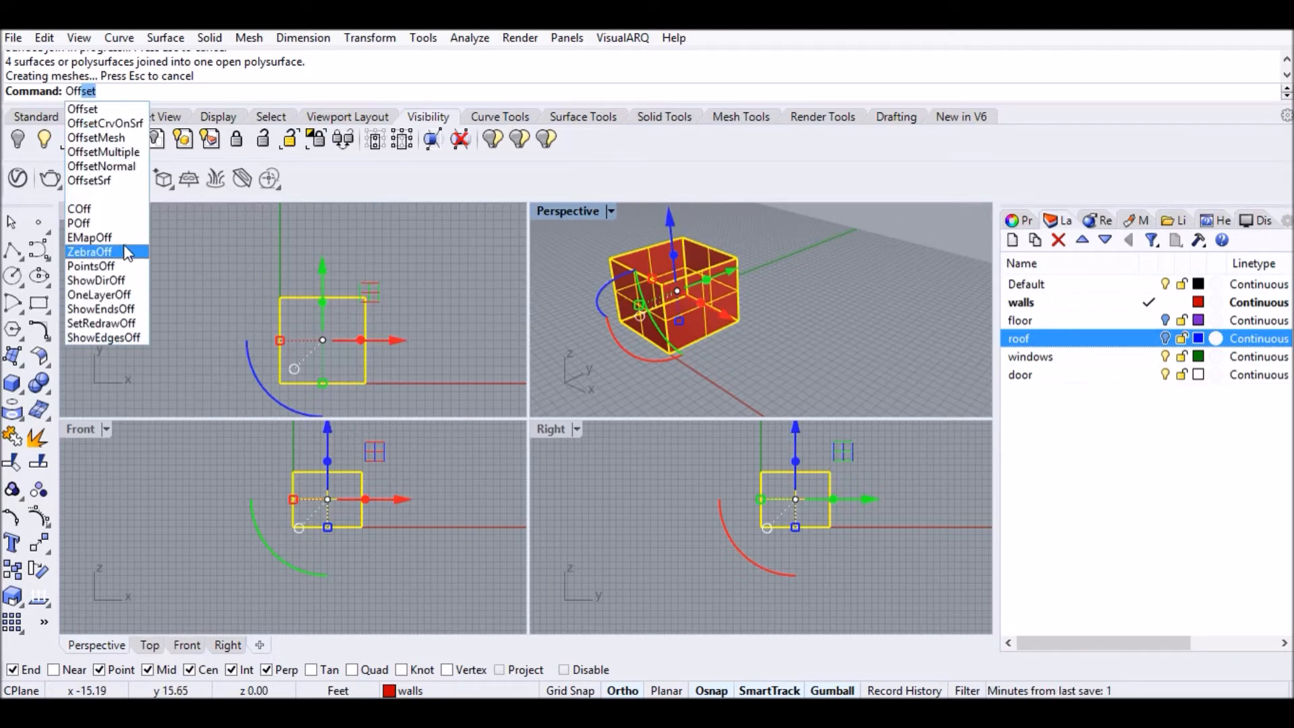
click(108, 180)
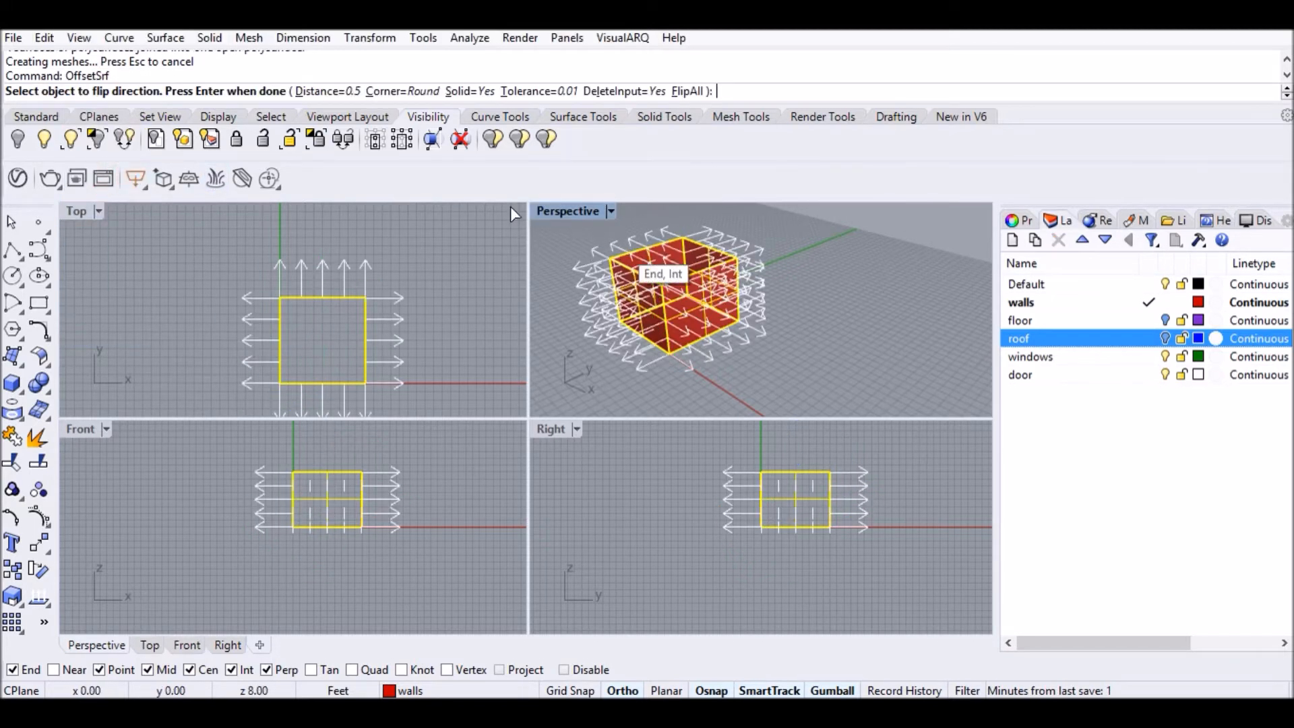
click(328, 91)
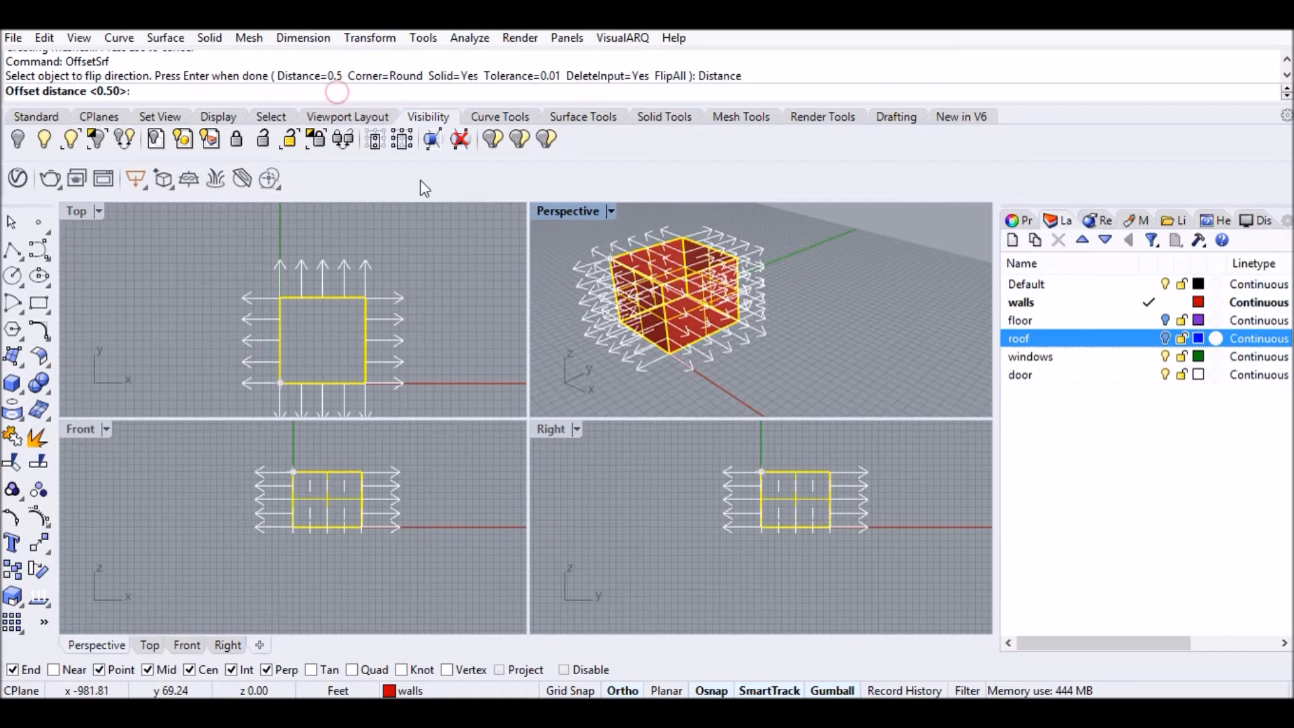
text(6)
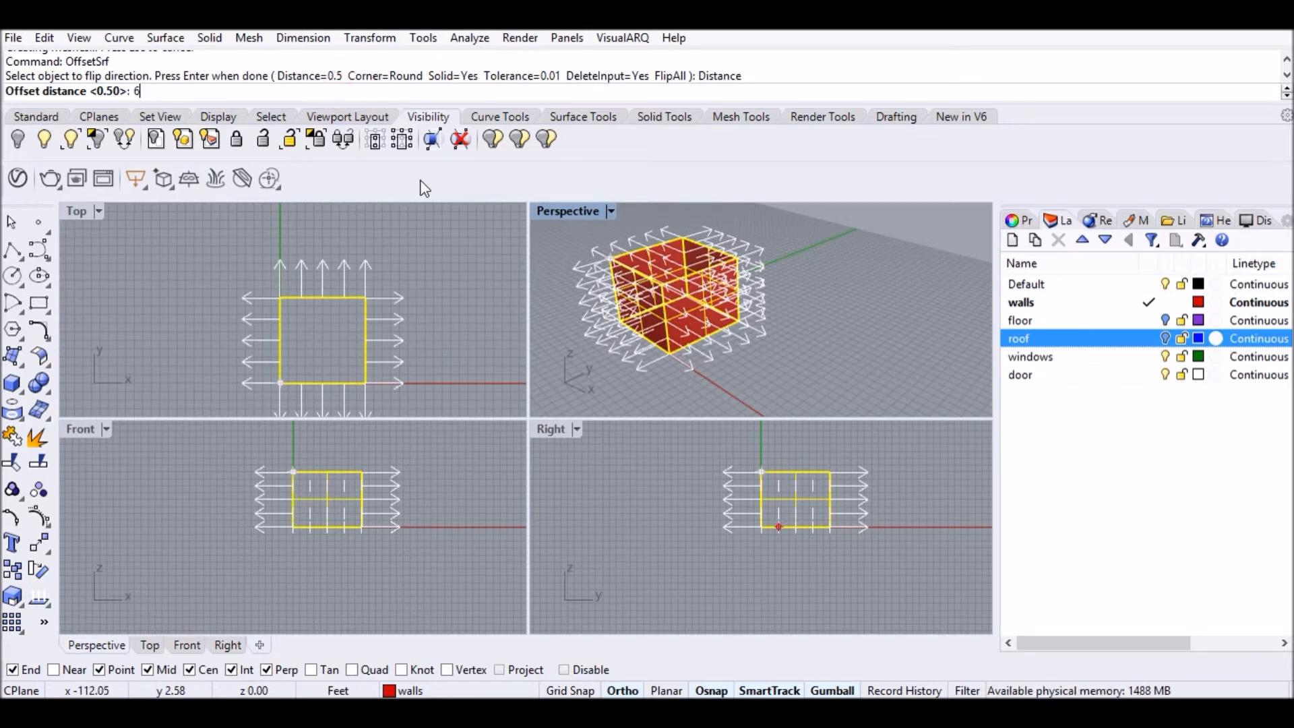
text(")
key(Return)
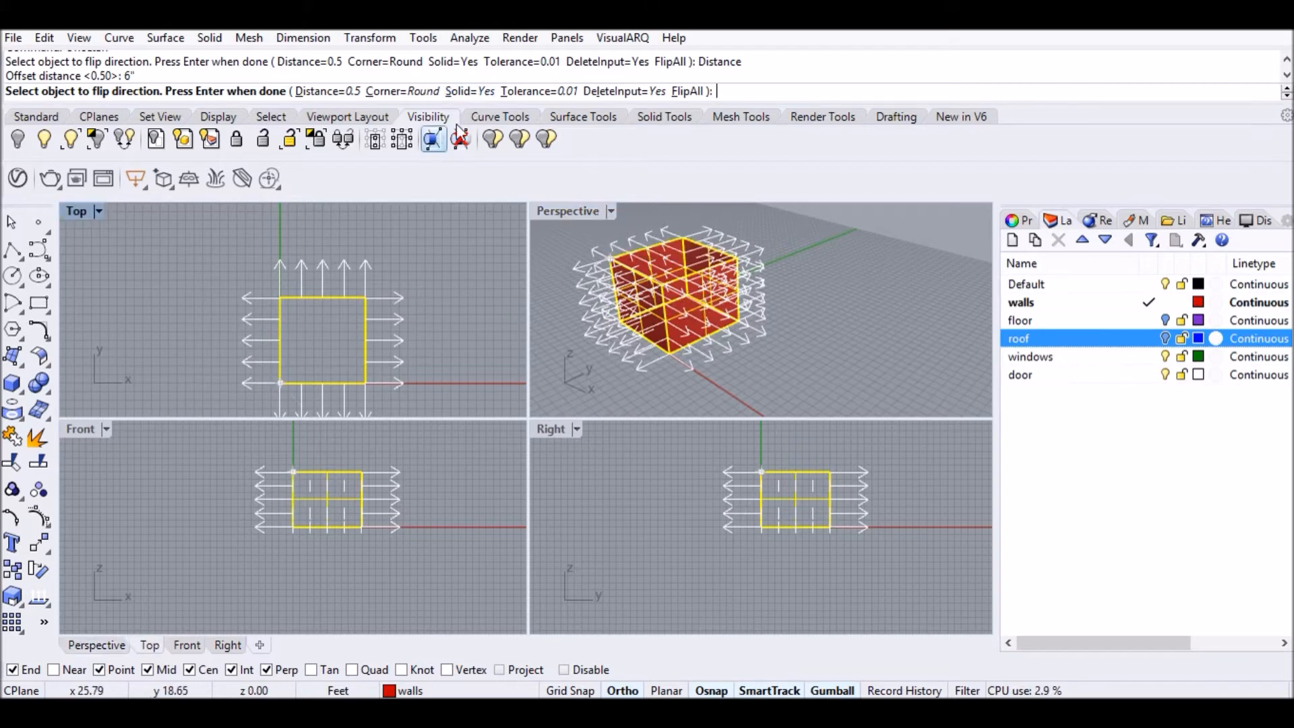
click(425, 92)
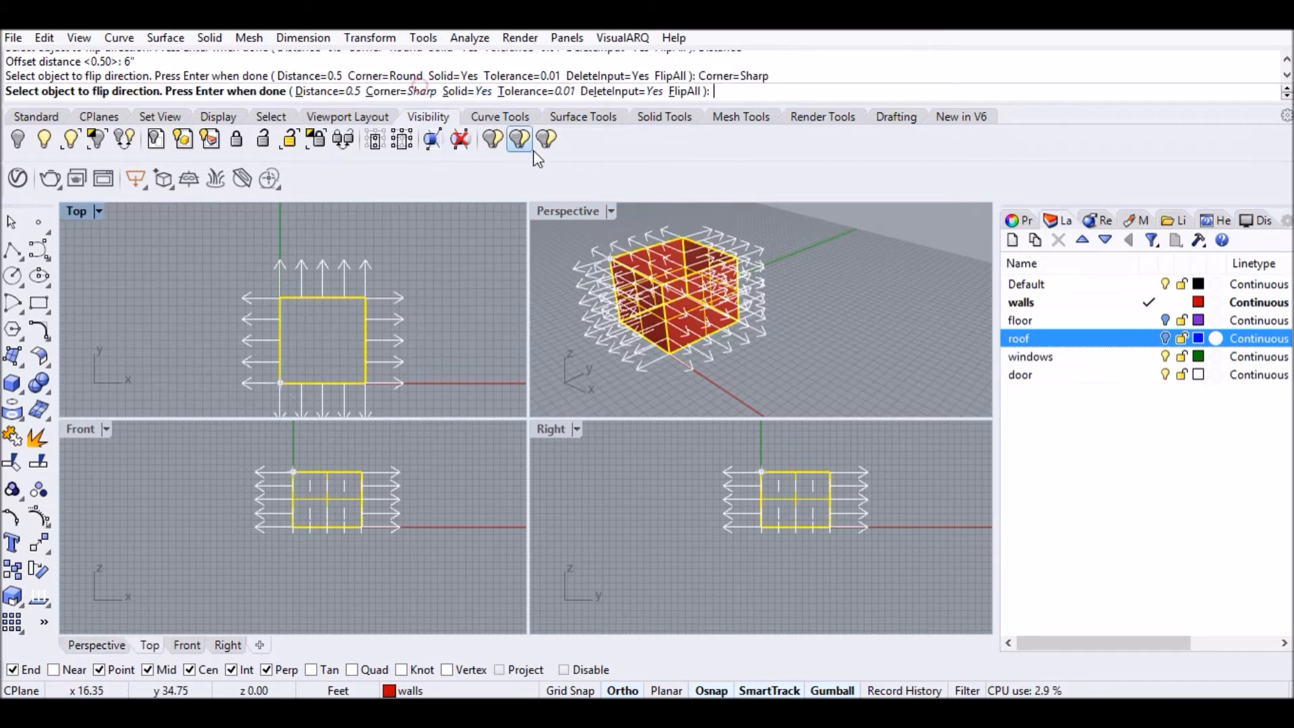
click(657, 259)
right_drag(708, 246, 673, 318)
key(Return)
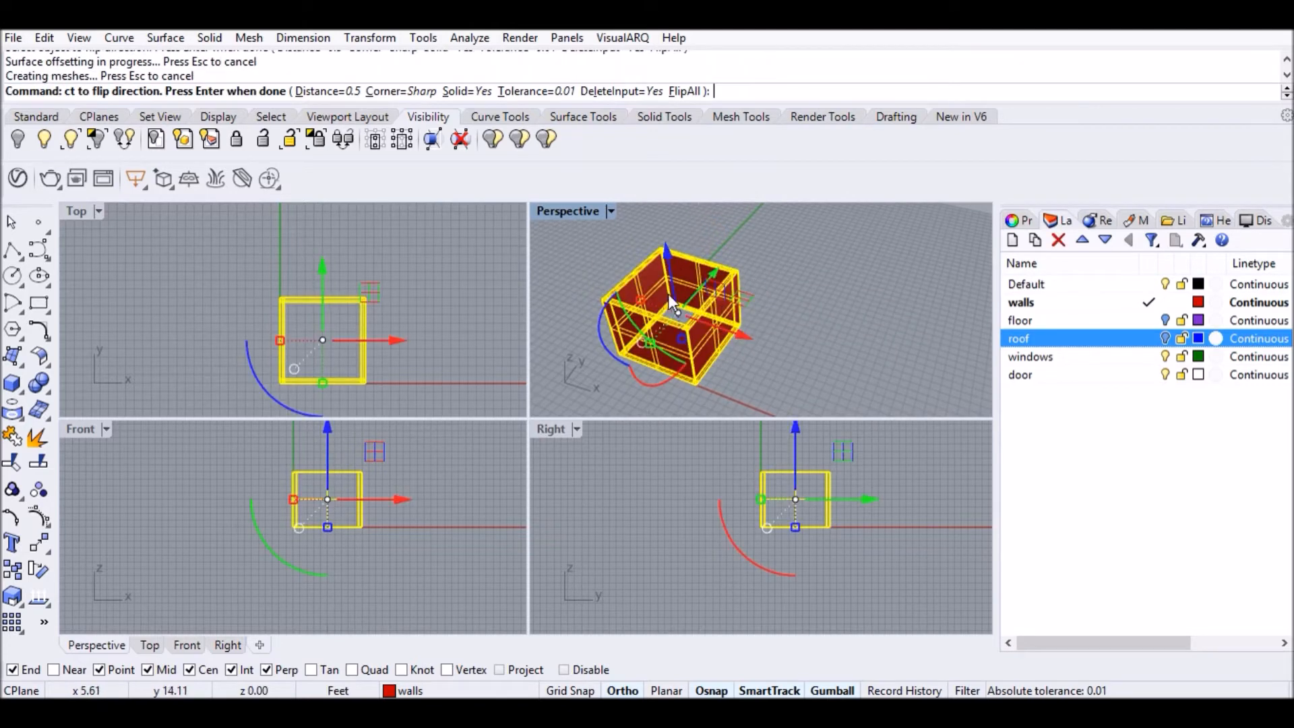
Turn the floor layer back on and view the box from below.
scroll(733, 296, up, 6)
click(942, 265)
scroll(944, 265, down, 5)
right_drag(948, 265, 793, 273)
click(1166, 321)
right_drag(911, 353, 806, 271)
Make floor the current layer and extrude the floor surface 6" into a slab.
click(806, 277)
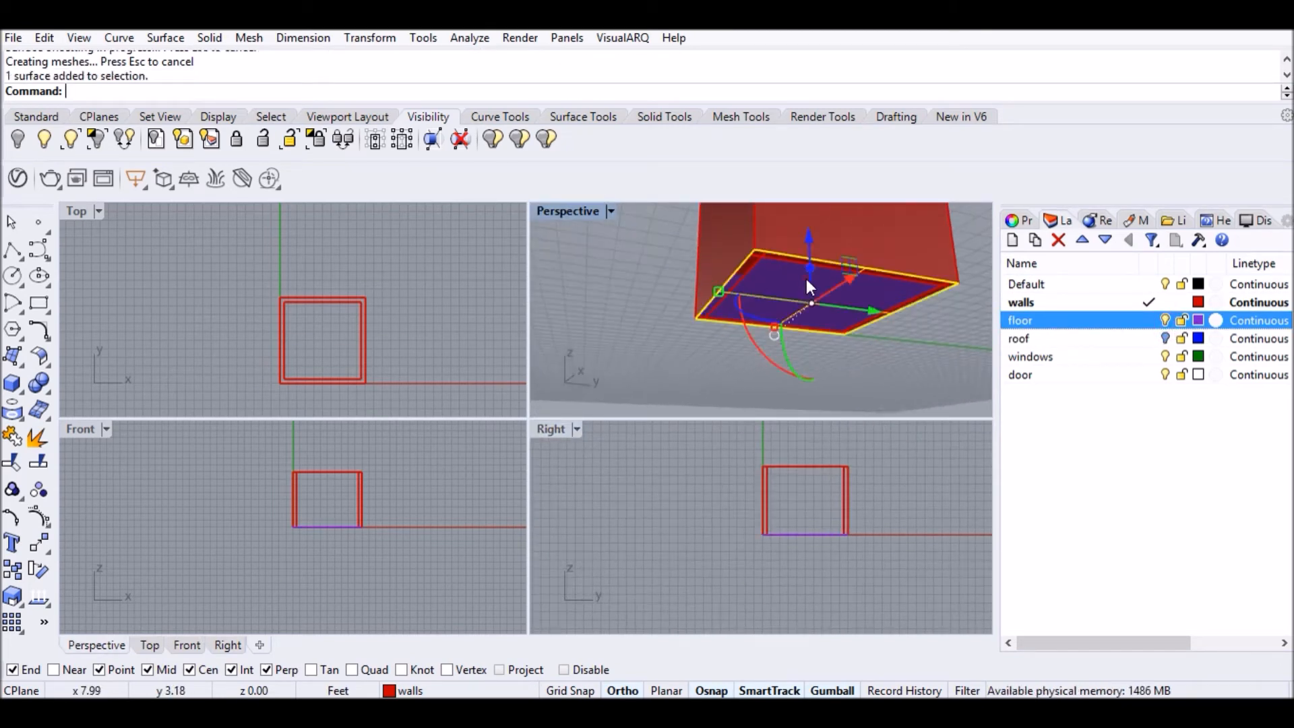
text(xtrudeSrf)
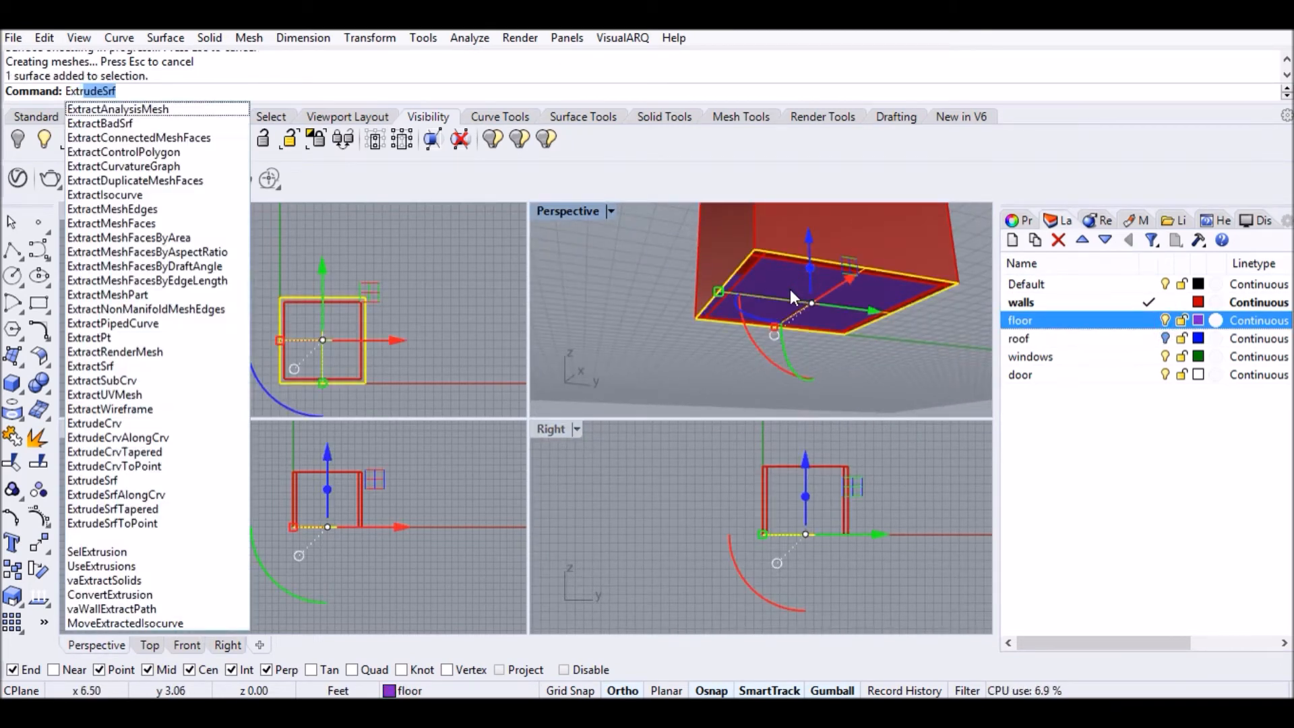
key(Return)
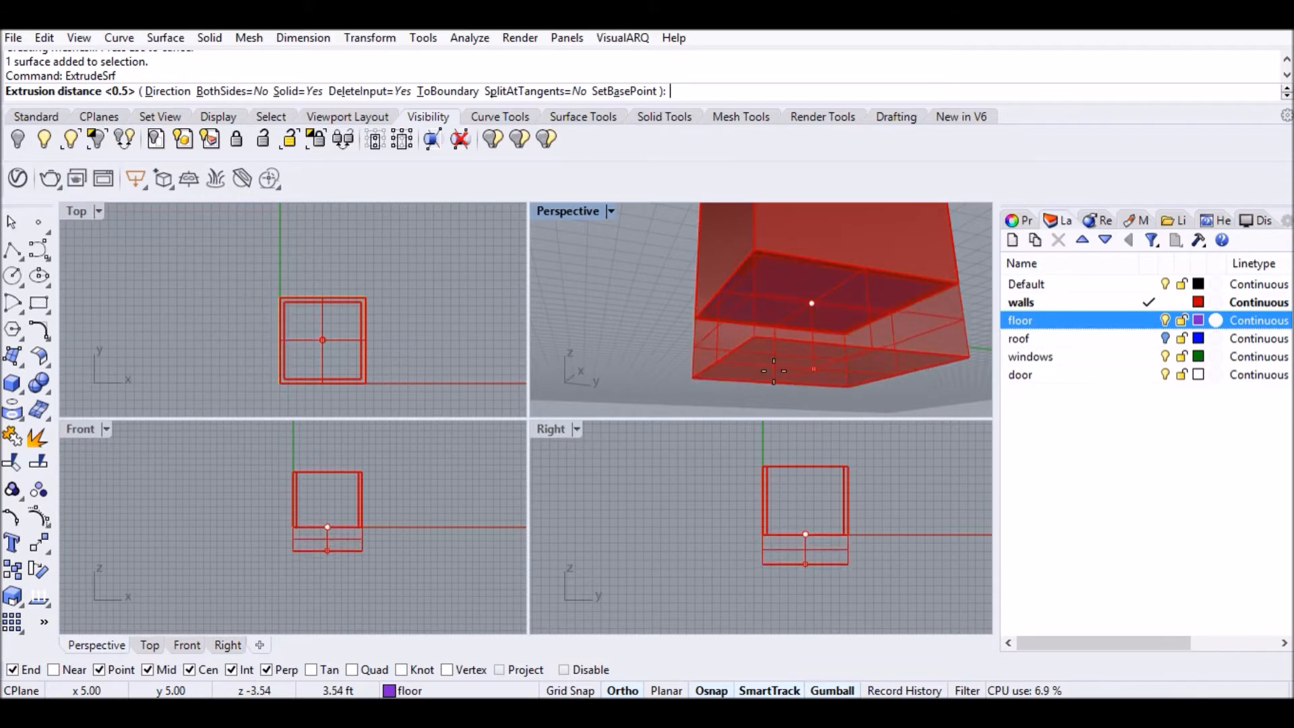
key(Escape)
click(1150, 320)
key(Up)
key(Return)
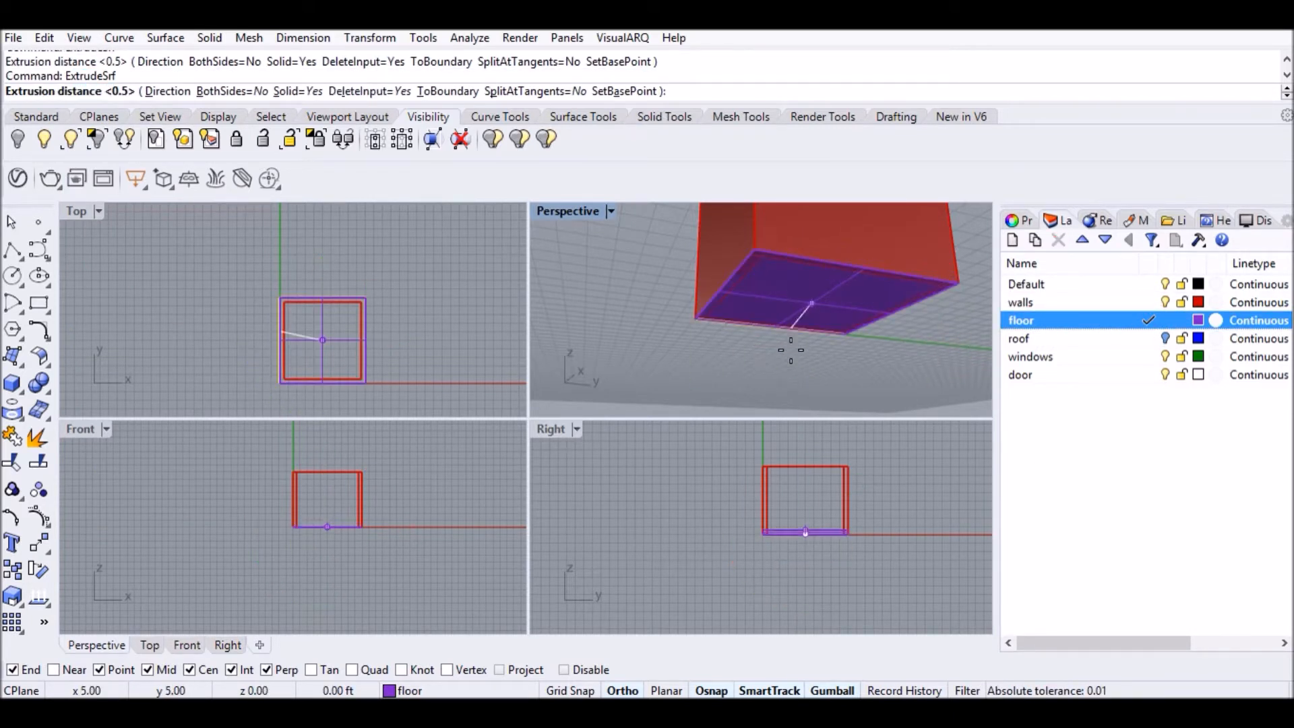
text(6)
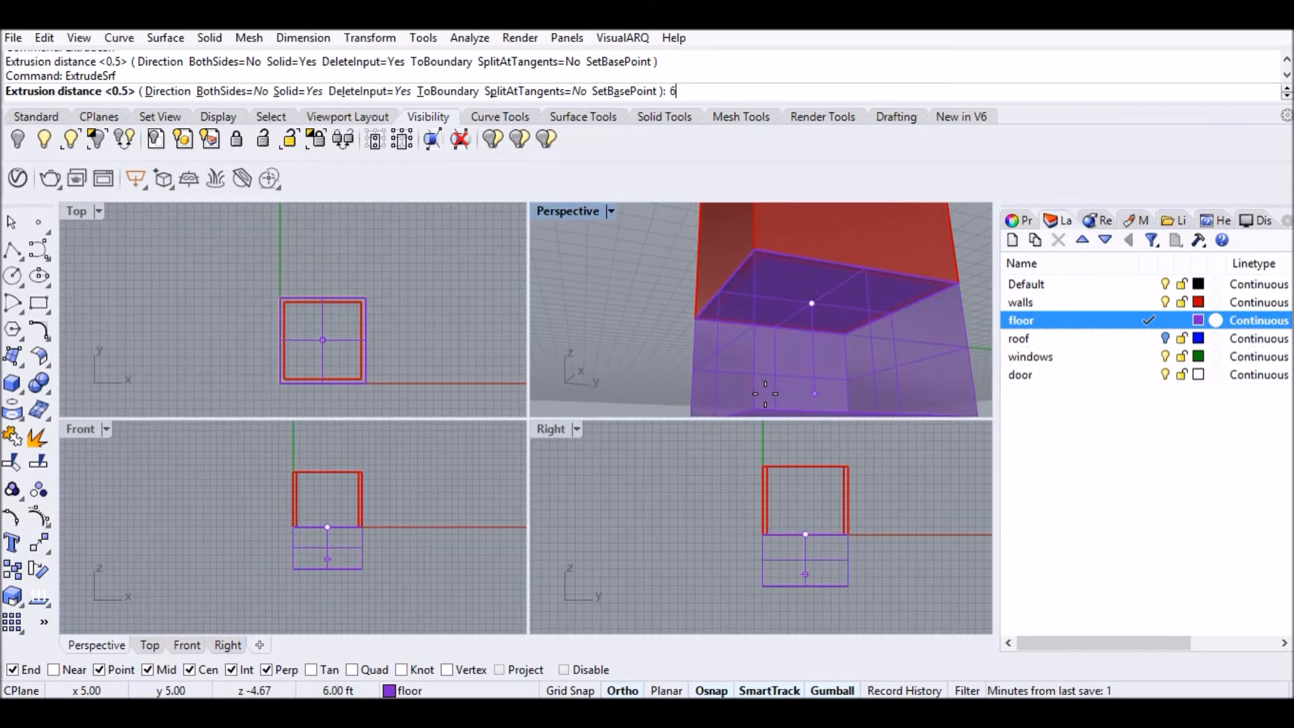
text(")
key(Return)
Show the roof layer and make it the current layer.
scroll(713, 383, down, 3)
right_drag(713, 384, 876, 330)
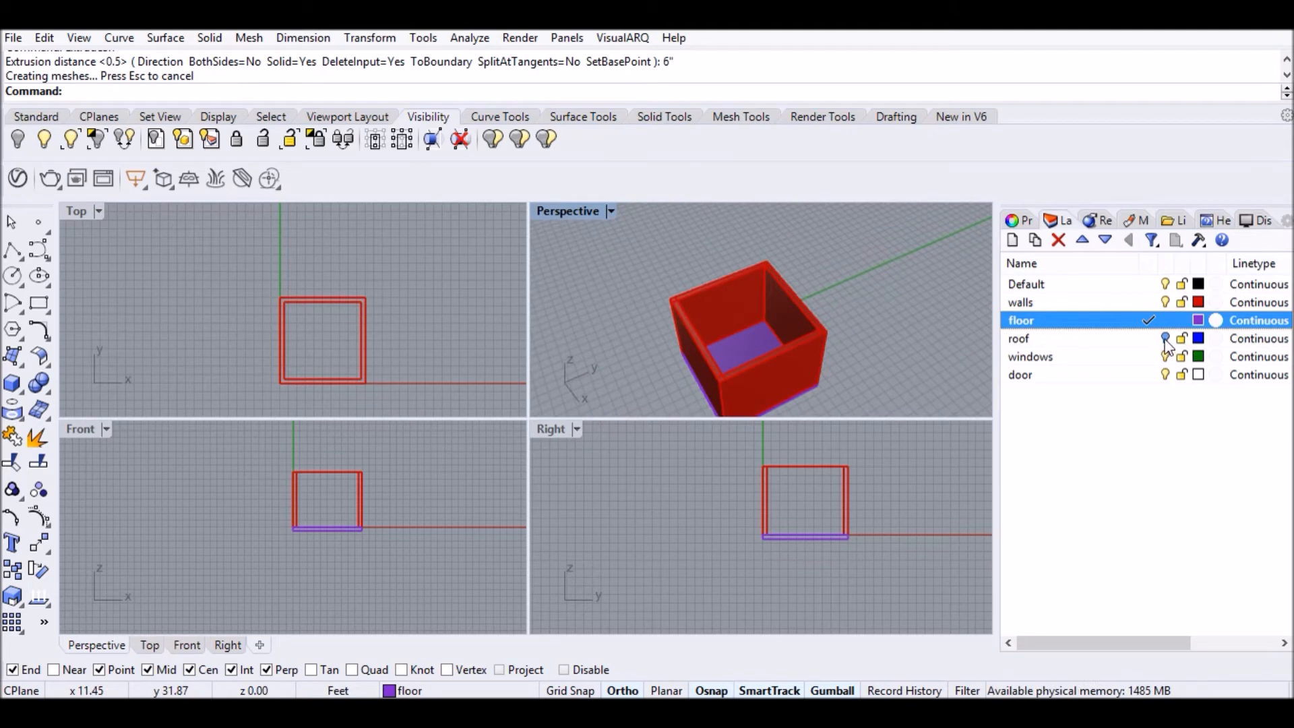
click(1165, 338)
click(1148, 338)
Scale the roof surface from its centre by reference to 6'6" so it overhangs the walls.
click(745, 326)
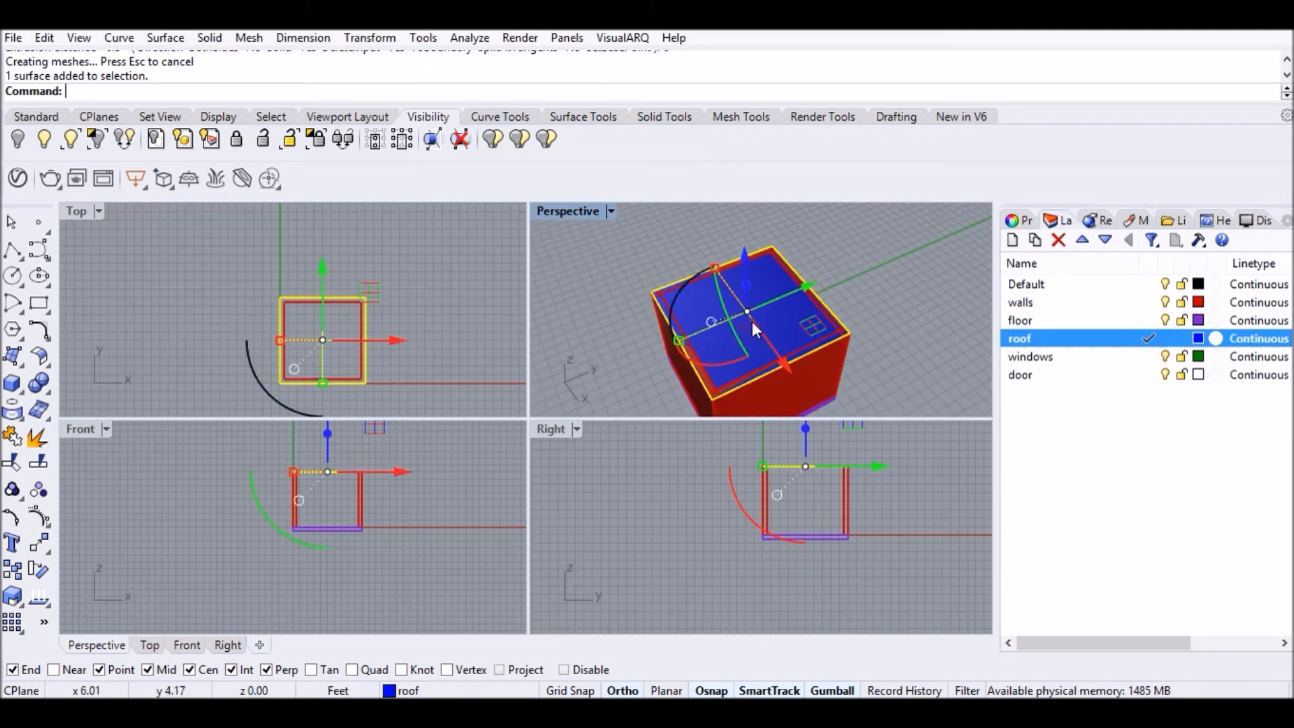
scroll(792, 301, up, 2)
text(Scale)
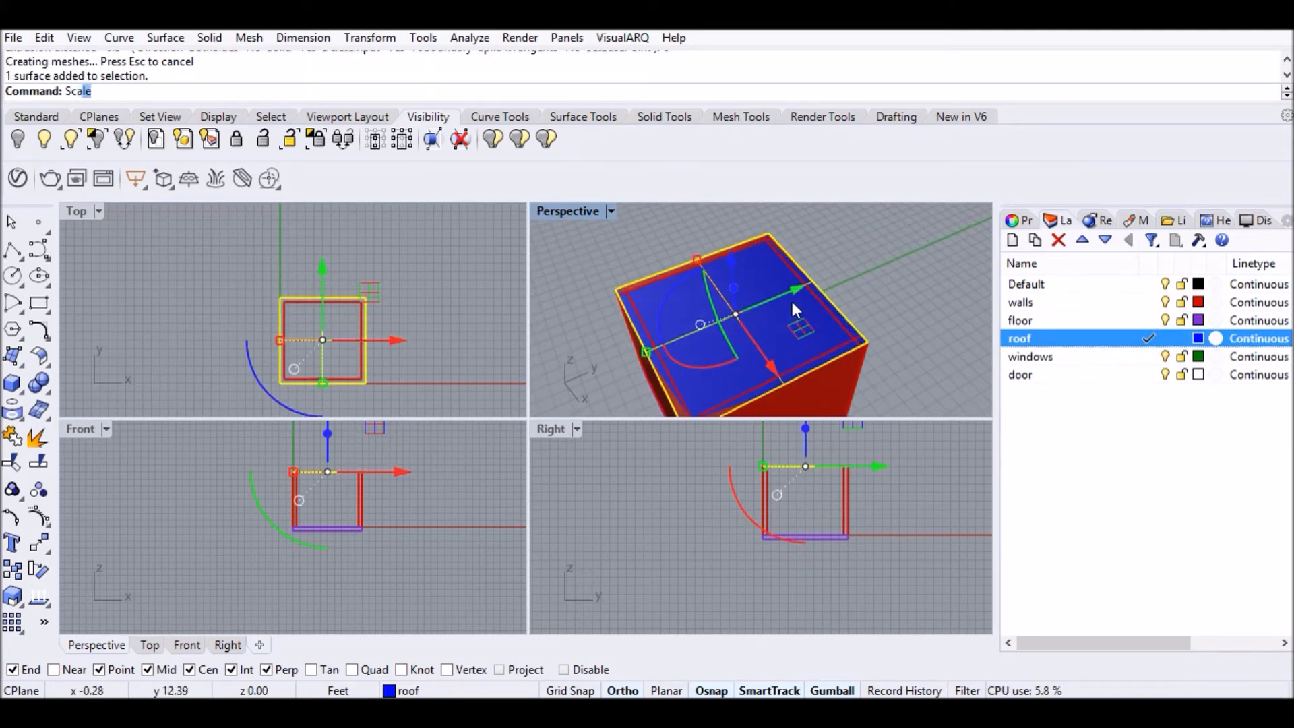
key(Return)
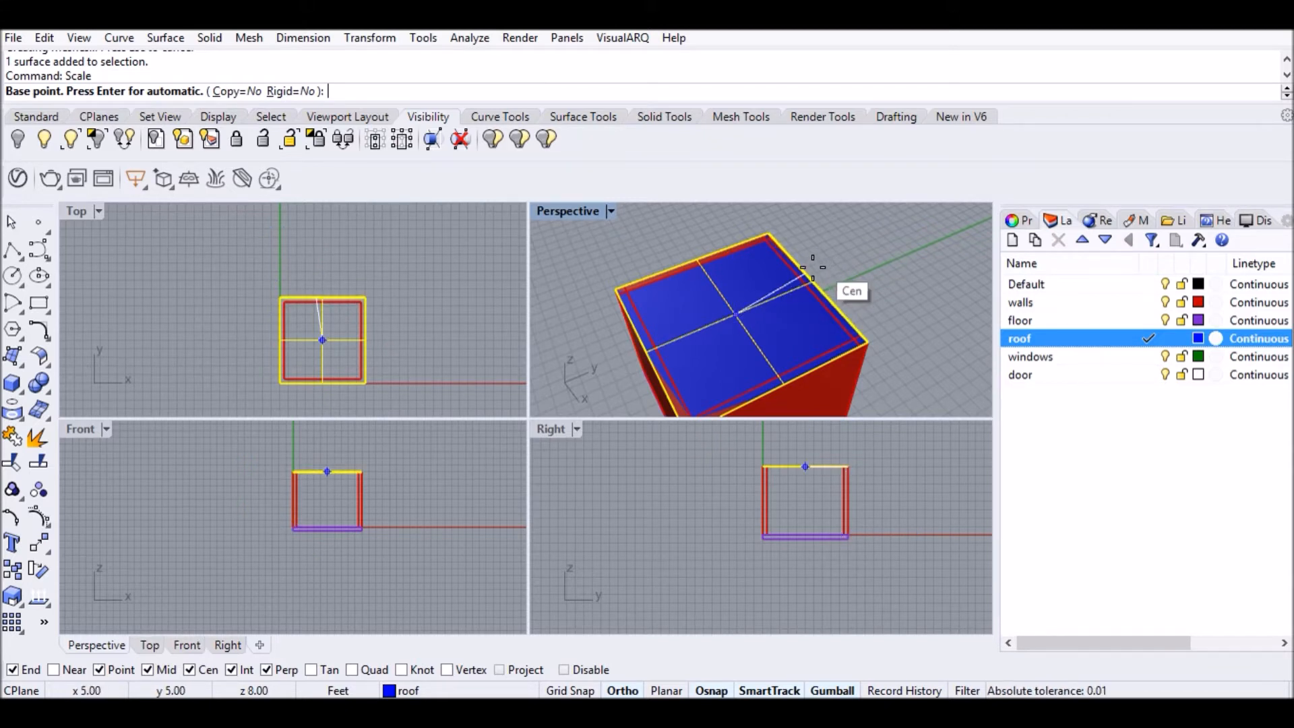
click(186, 670)
click(187, 670)
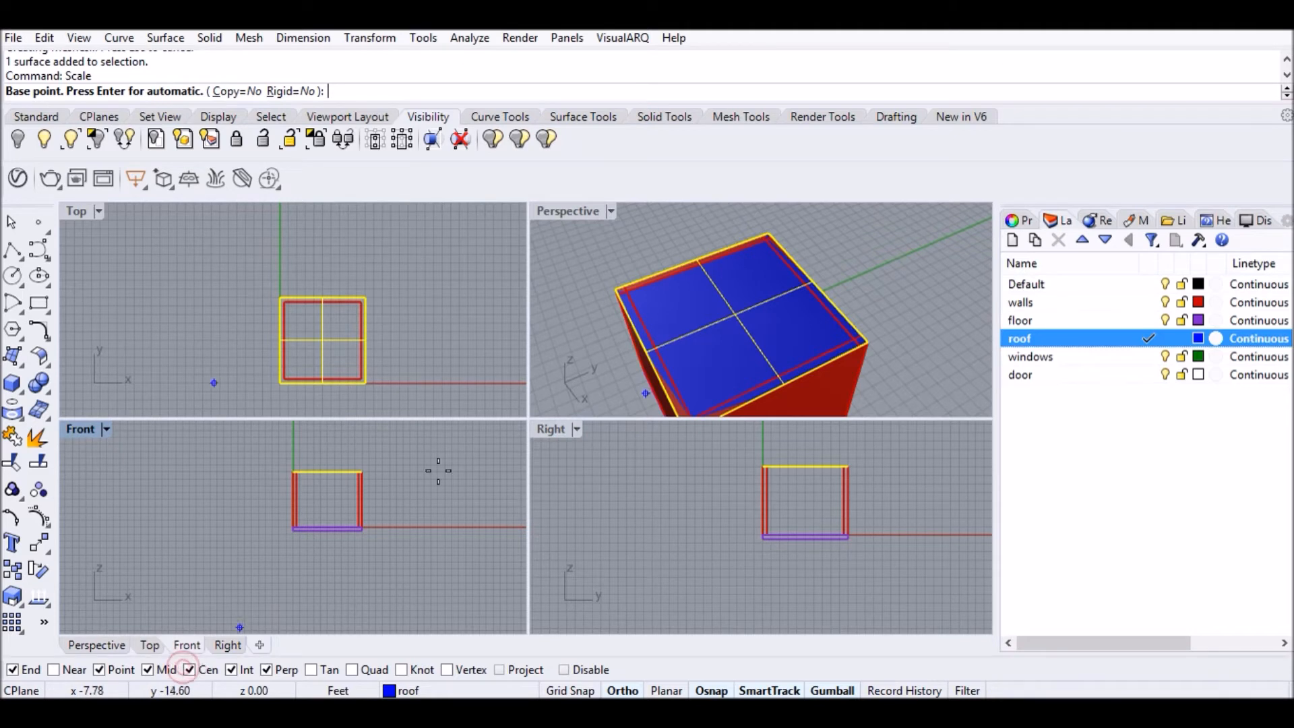
click(795, 257)
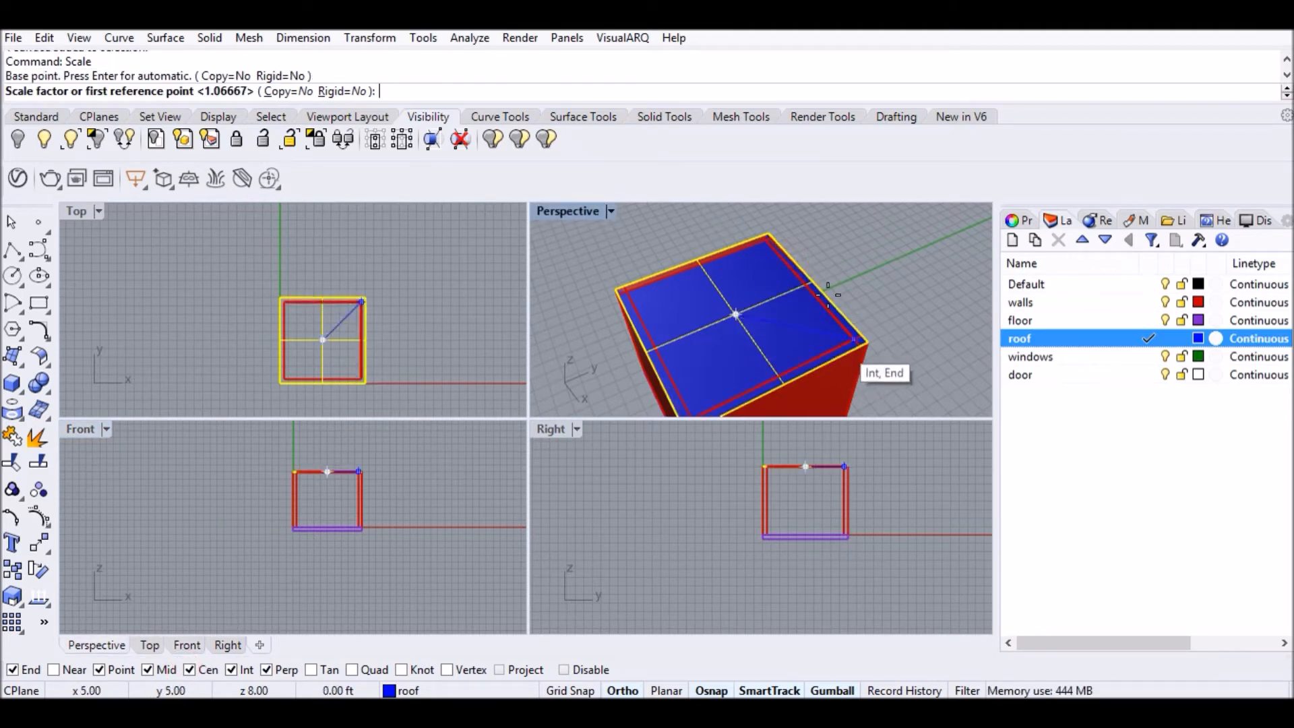
click(813, 281)
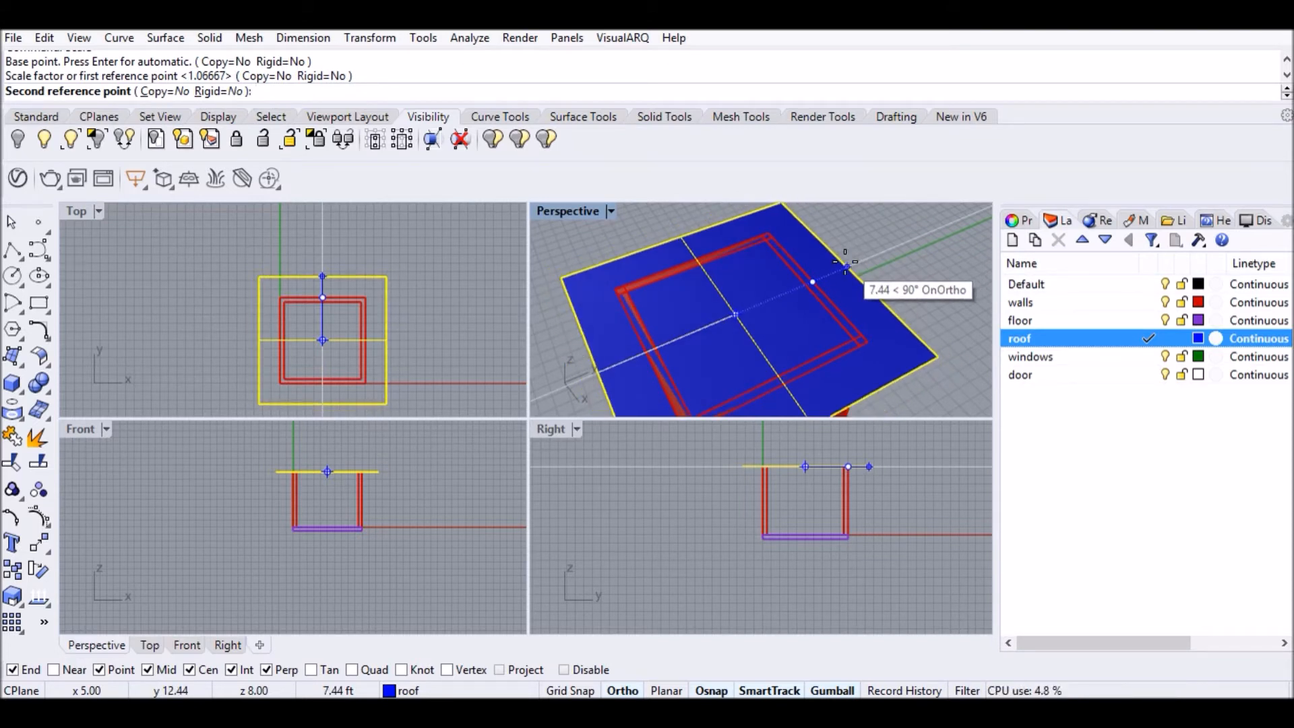
text(6'6)
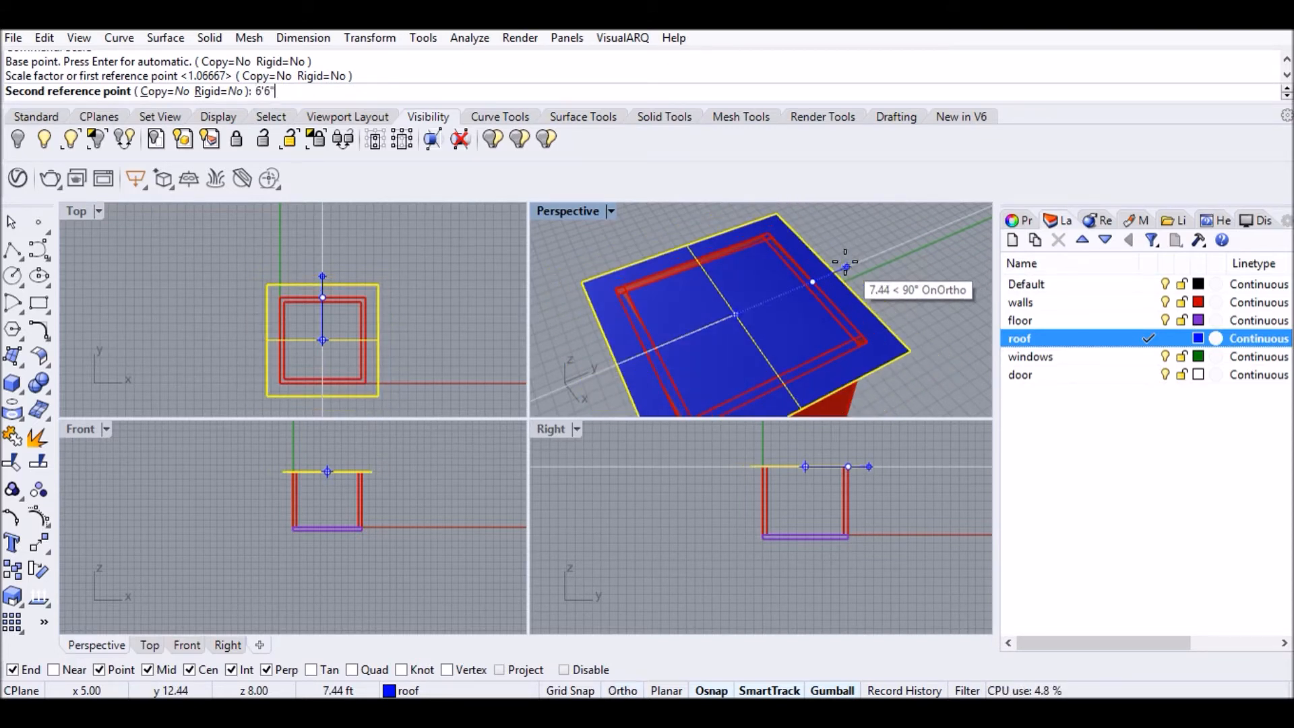
key(Return)
Extrude the scaled roof surface 2" into a thin slab.
right_drag(845, 262, 777, 345)
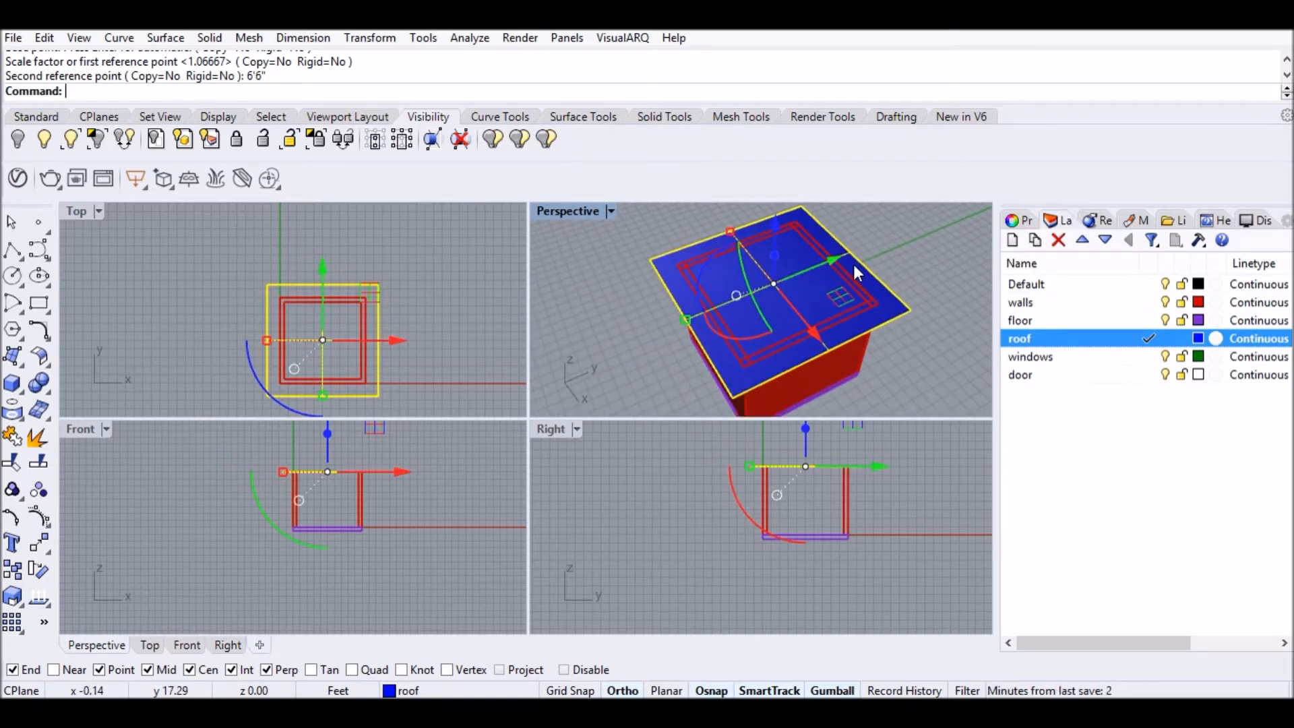
text(ExtrudeSrf)
key(Return)
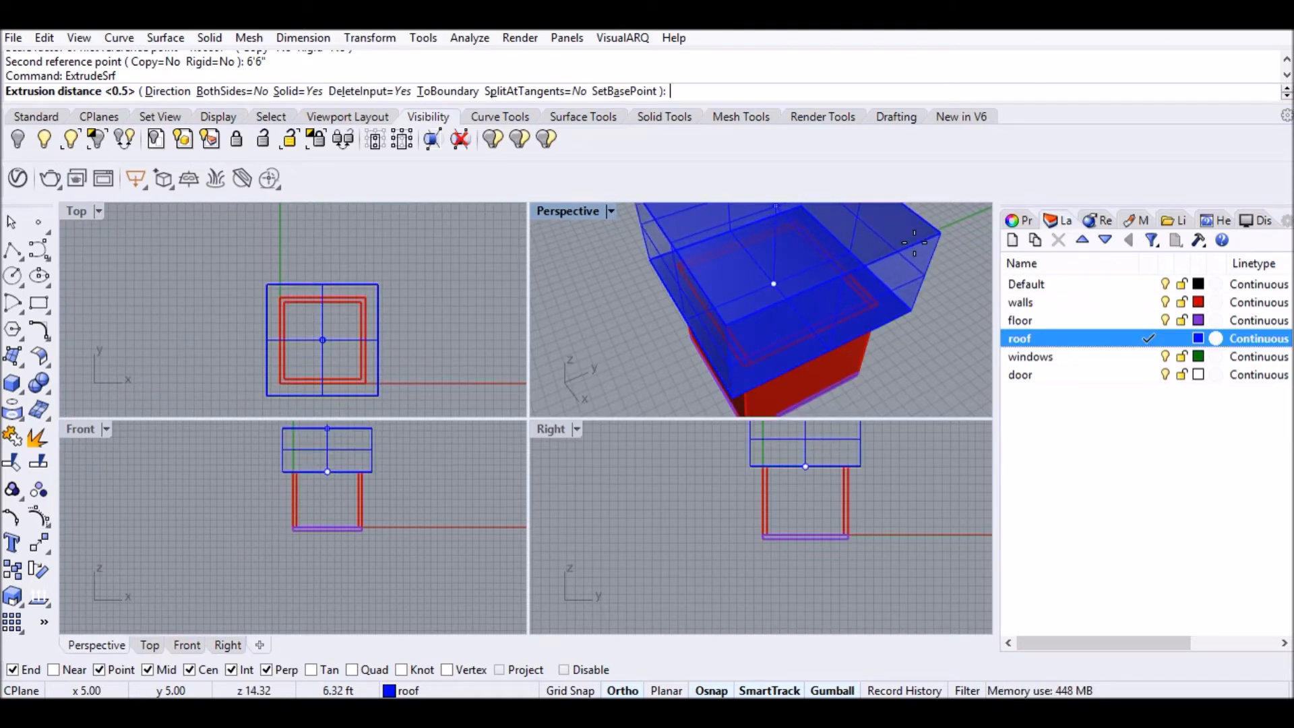
text(2)
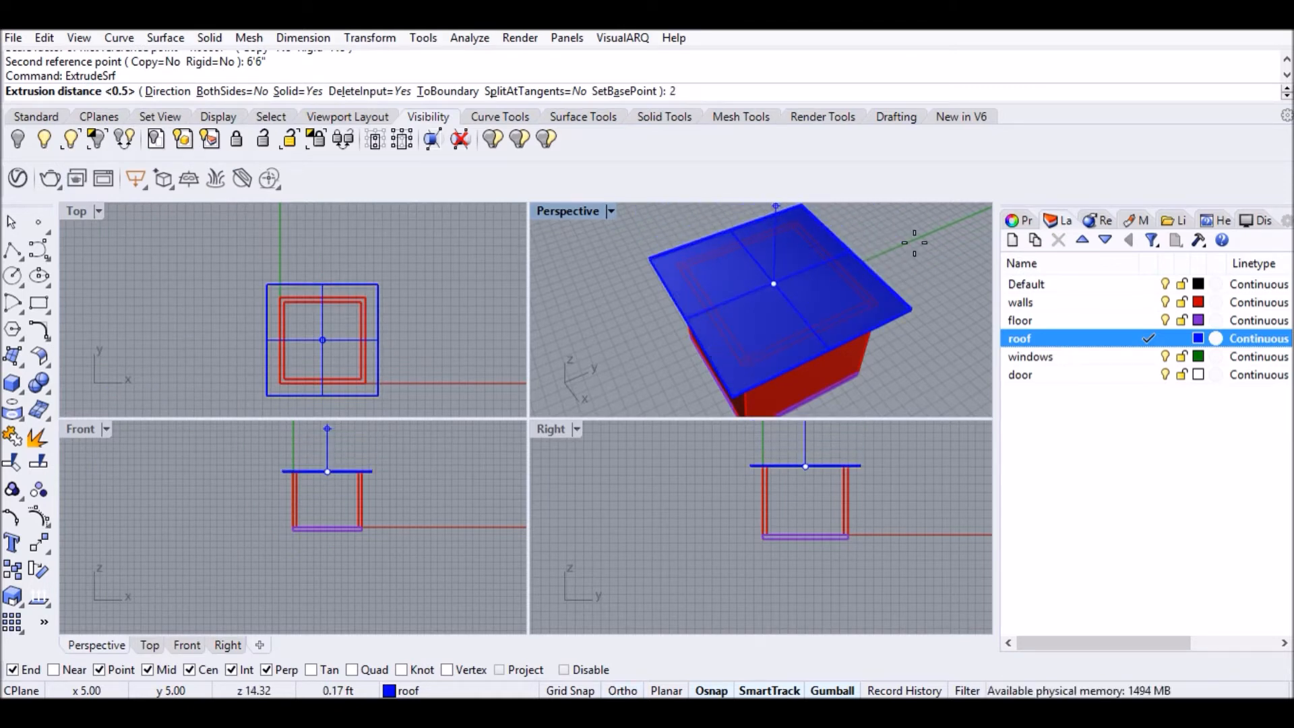
text(")
key(Return)
right_drag(914, 243, 869, 244)
scroll(882, 286, up, 4)
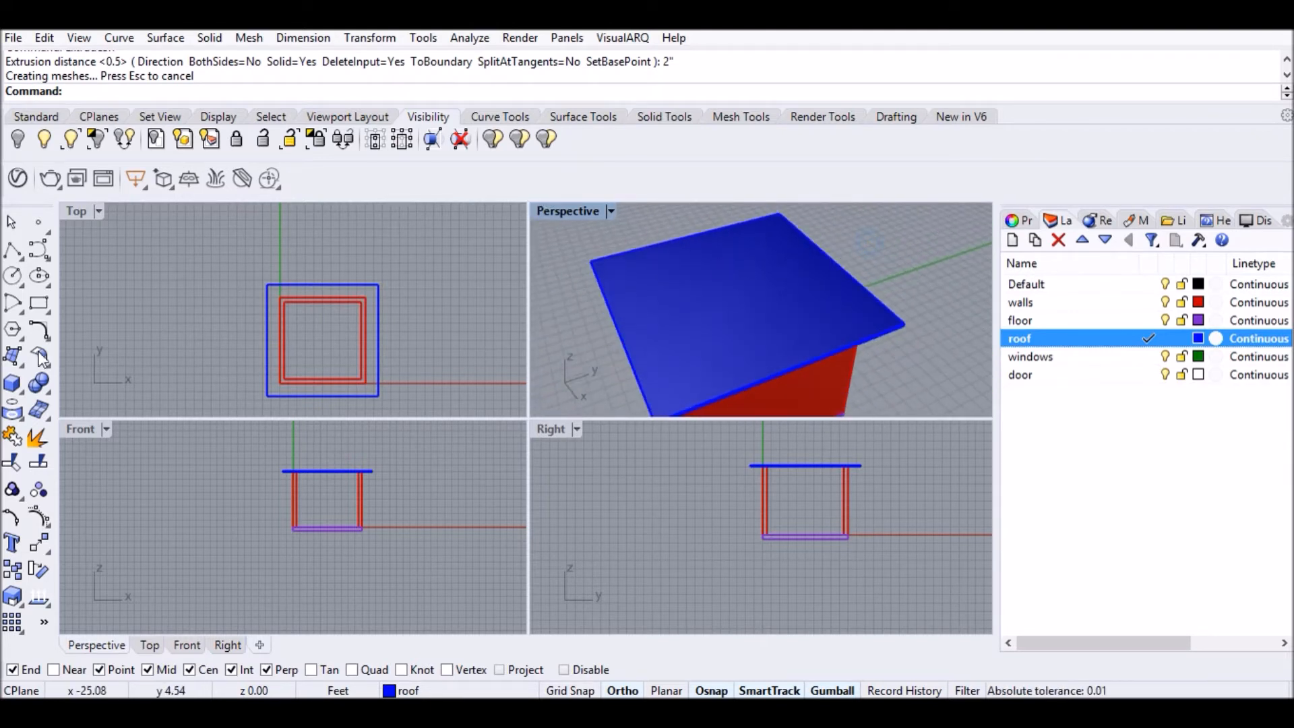
click(25, 394)
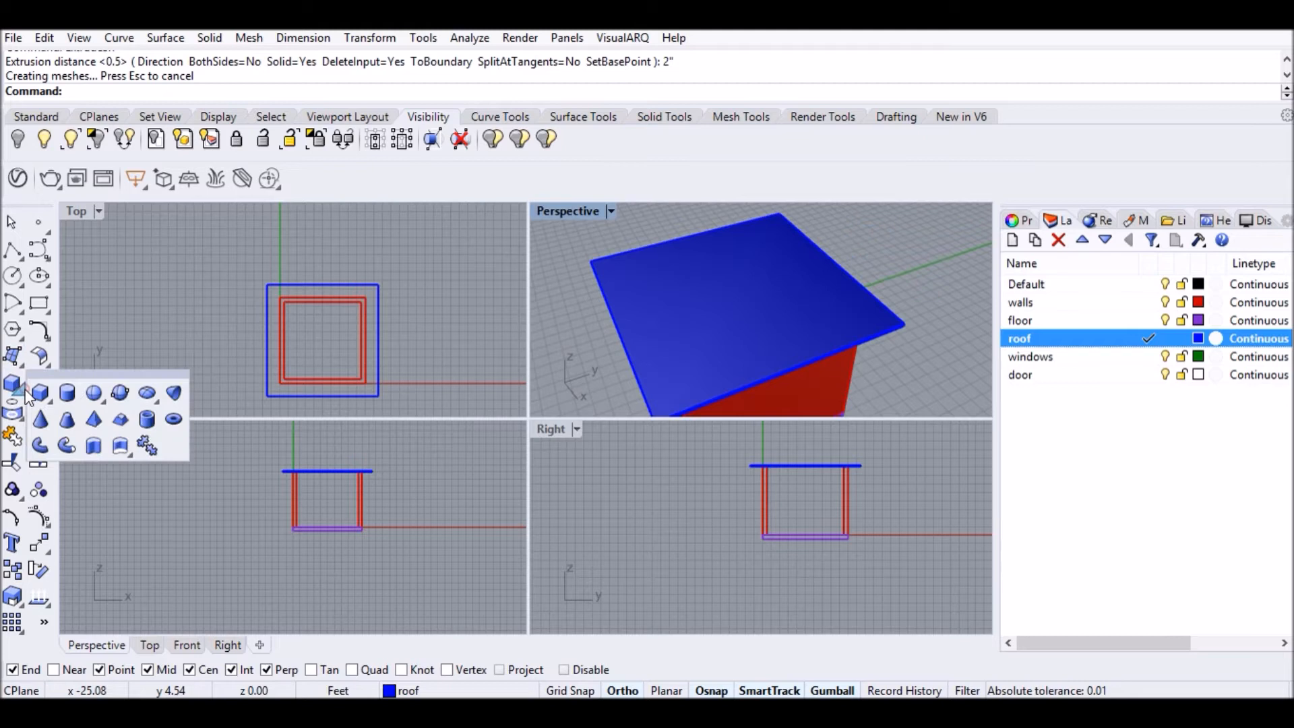
Draw a 4-sided pyramid centred on the roof slab, cornered at the roof corner.
click(92, 415)
click(205, 95)
text(4)
key(Return)
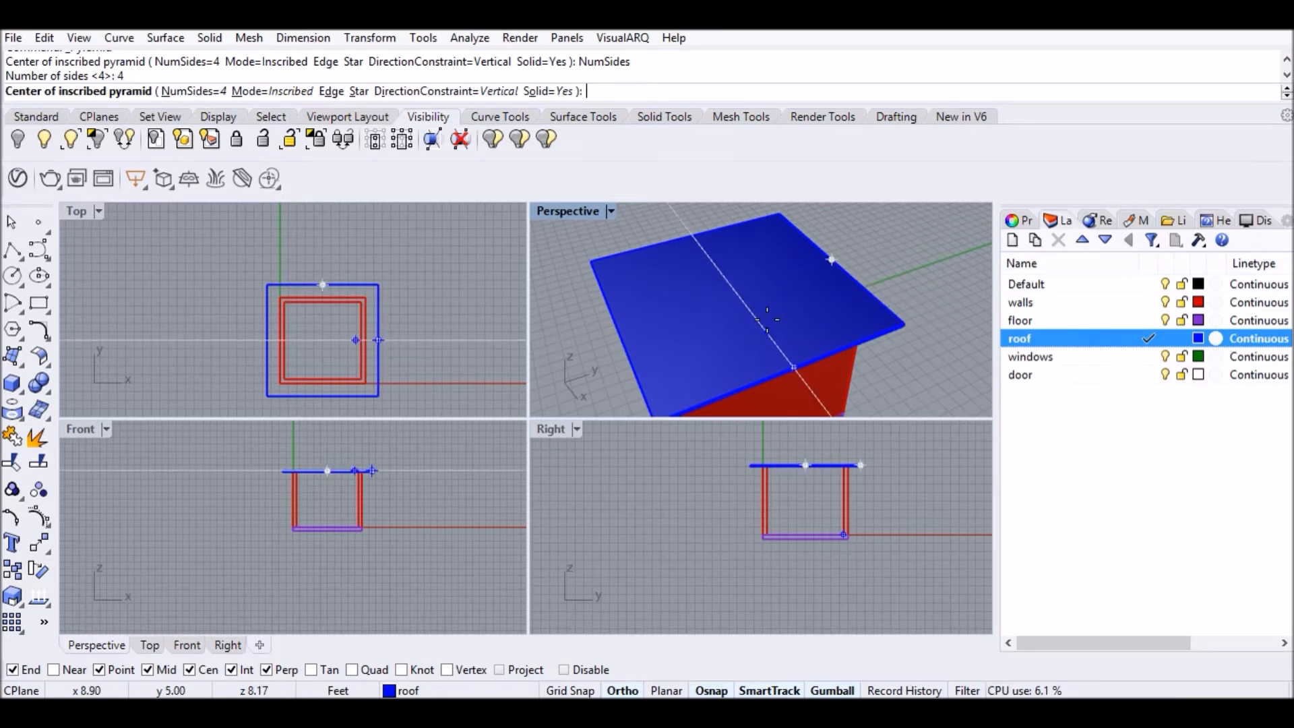
click(740, 288)
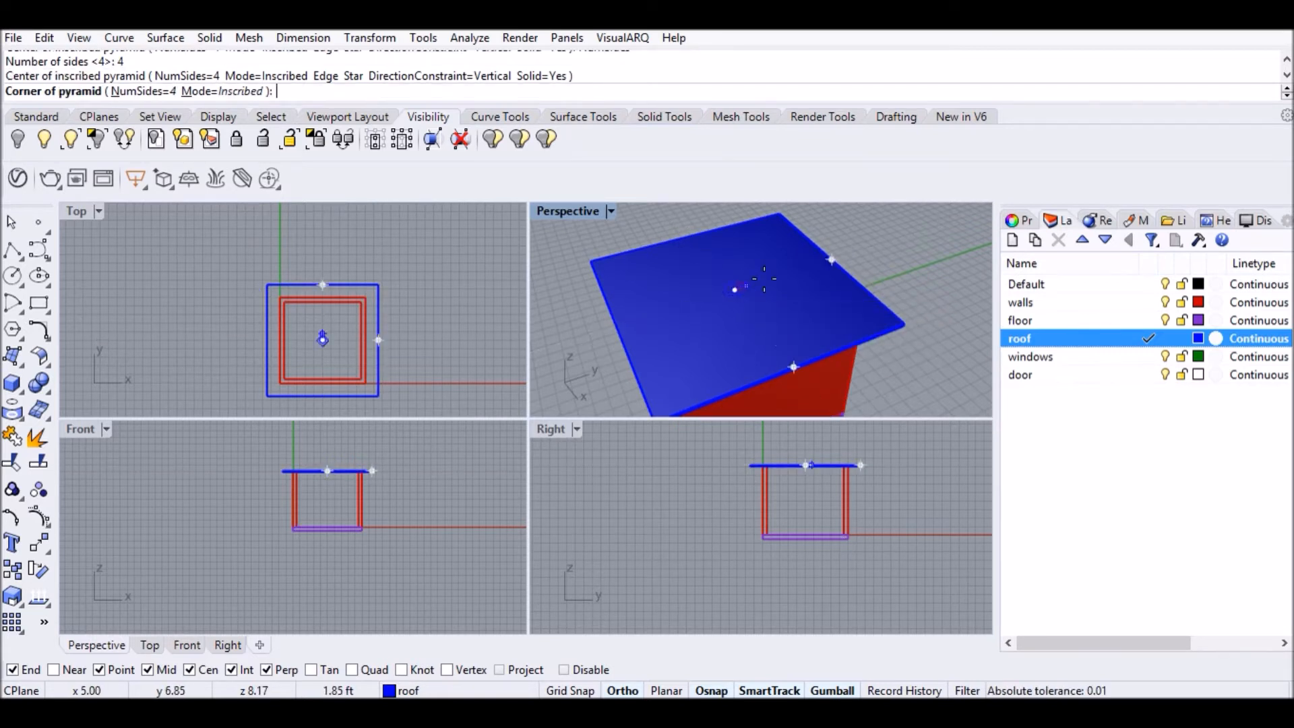
click(904, 322)
scroll(331, 454, up, 5)
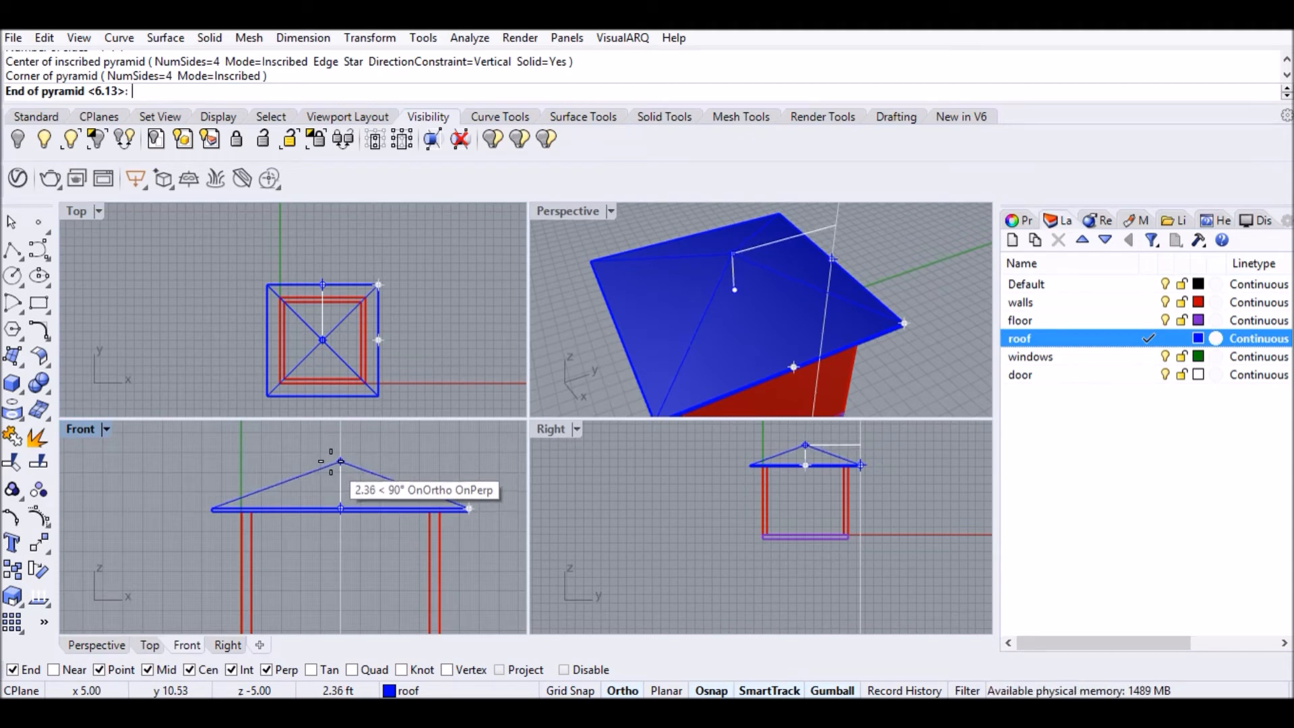
click(332, 462)
Orbit and pan the views to inspect the house from a low frontal angle.
scroll(766, 219, down, 10)
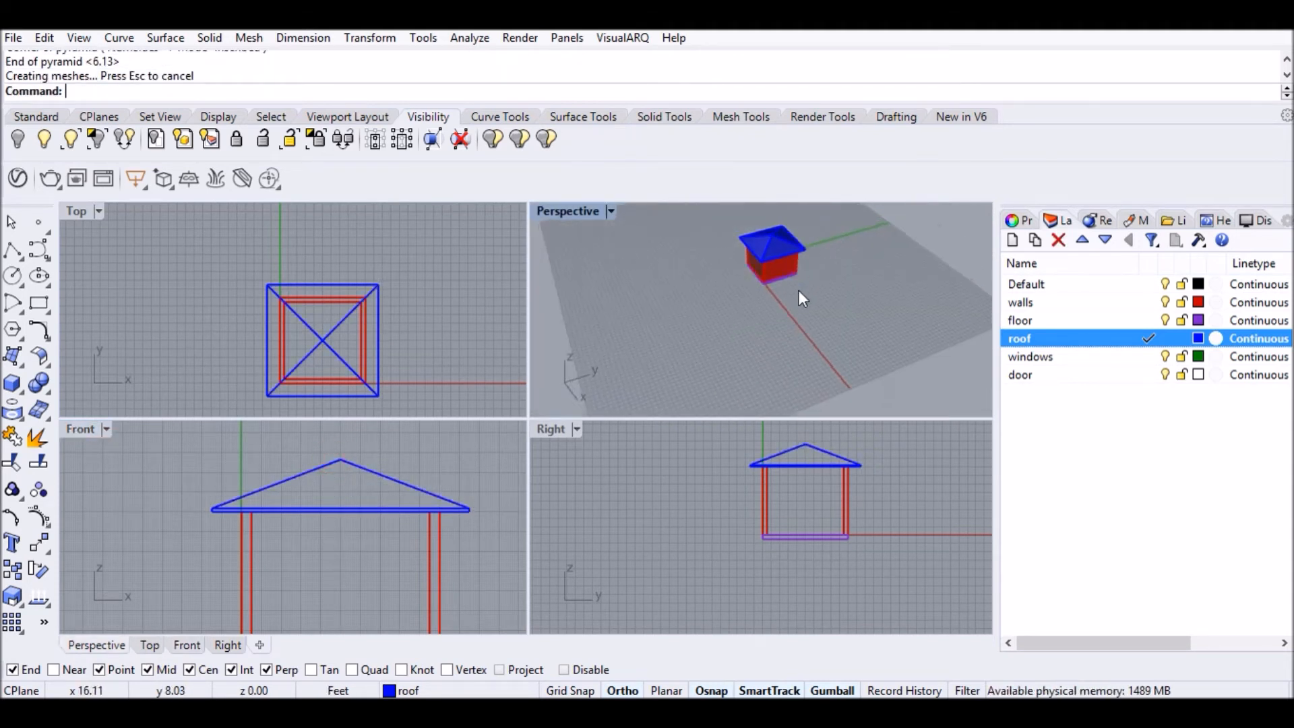
right_drag(803, 286, 563, 256)
scroll(788, 302, up, 10)
right_drag(818, 318, 732, 315)
scroll(731, 316, down, 6)
scroll(593, 222, up, 2)
scroll(885, 340, up, 2)
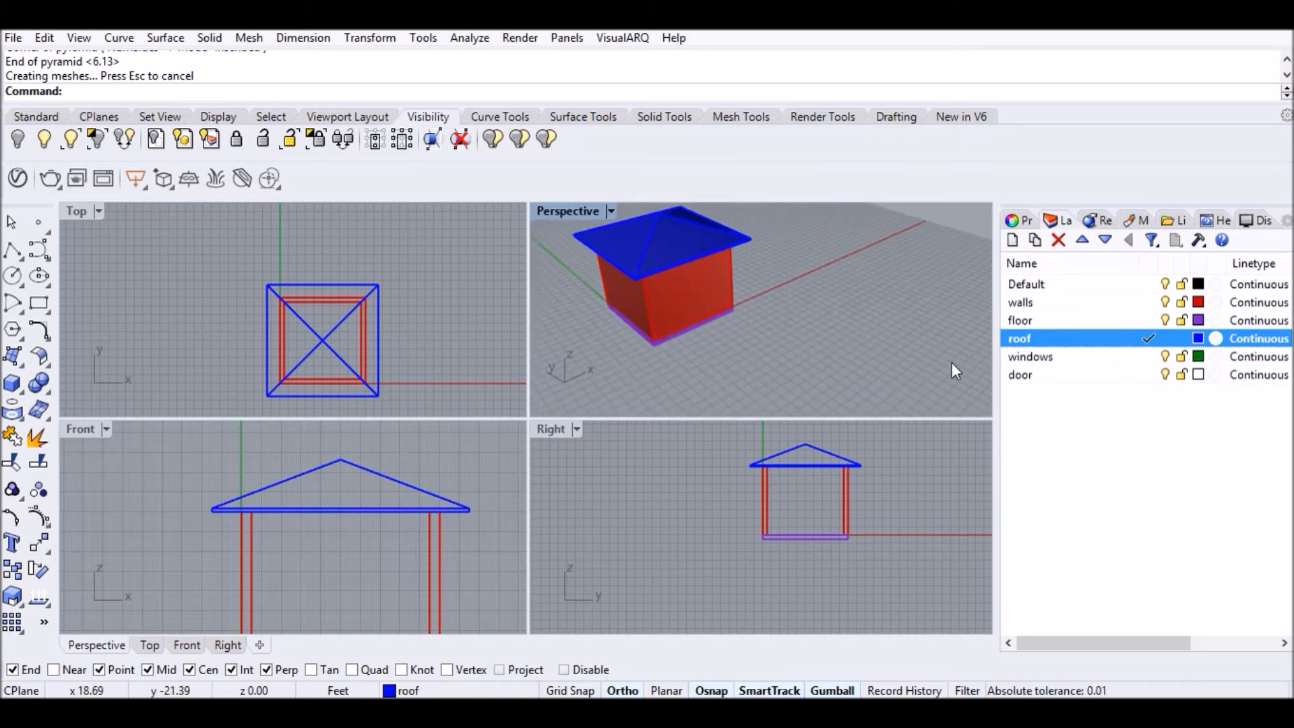
scroll(938, 360, down, 2)
right_drag(920, 372, 674, 357)
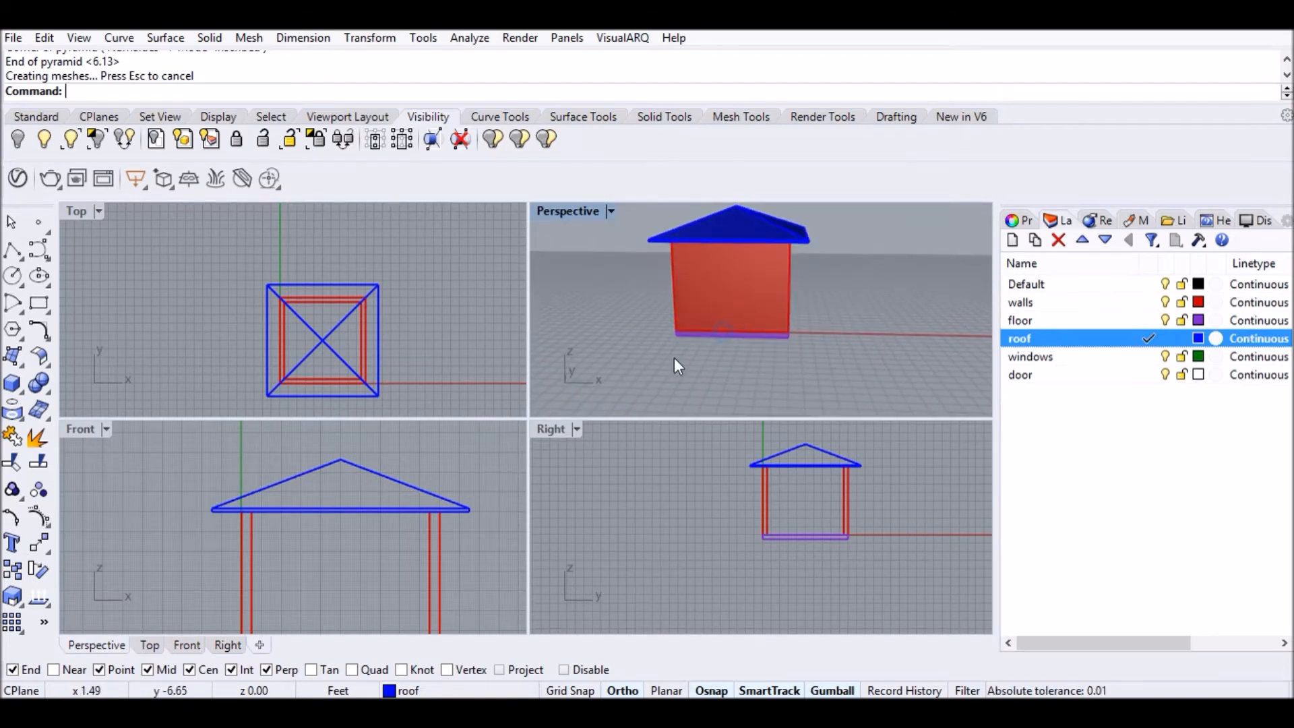
scroll(323, 493, down, 3)
right_drag(326, 502, 453, 458)
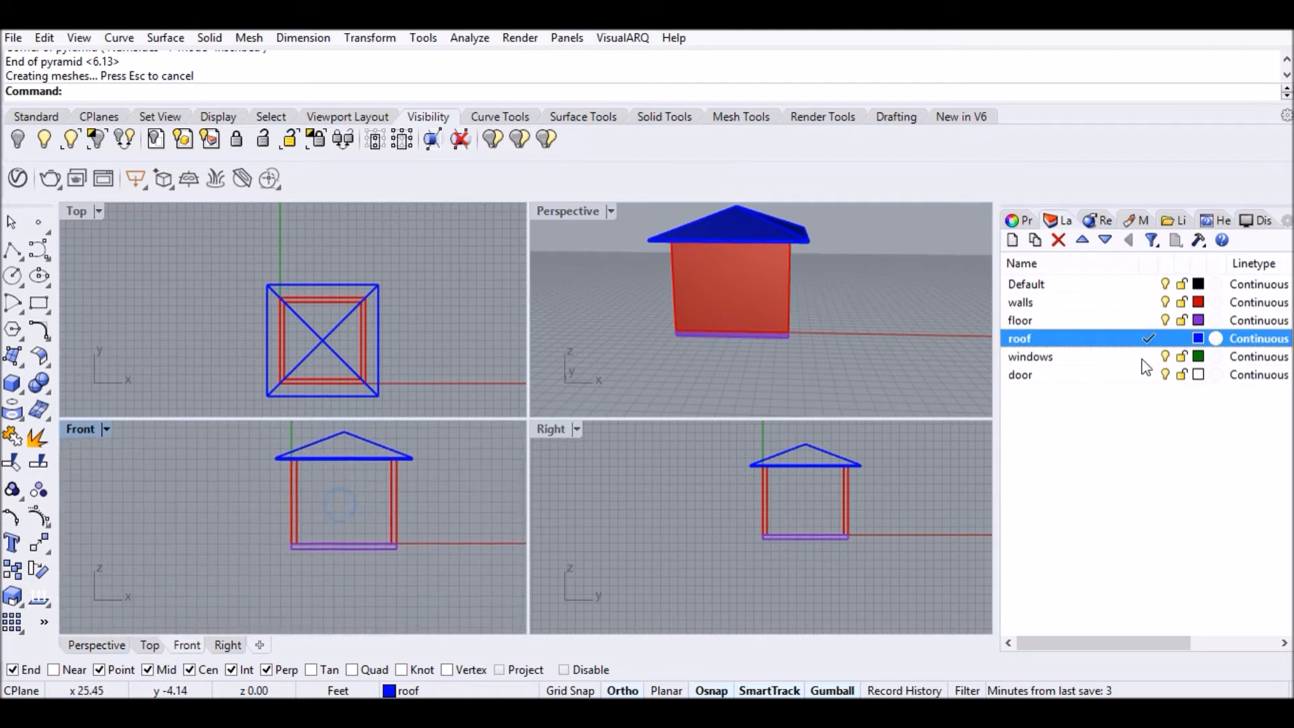
On the door layer, draw a 3' × 6'8" door rectangle from the floor.
click(1151, 375)
scroll(340, 519, up, 6)
scroll(338, 517, down, 2)
right_drag(339, 515, 342, 547)
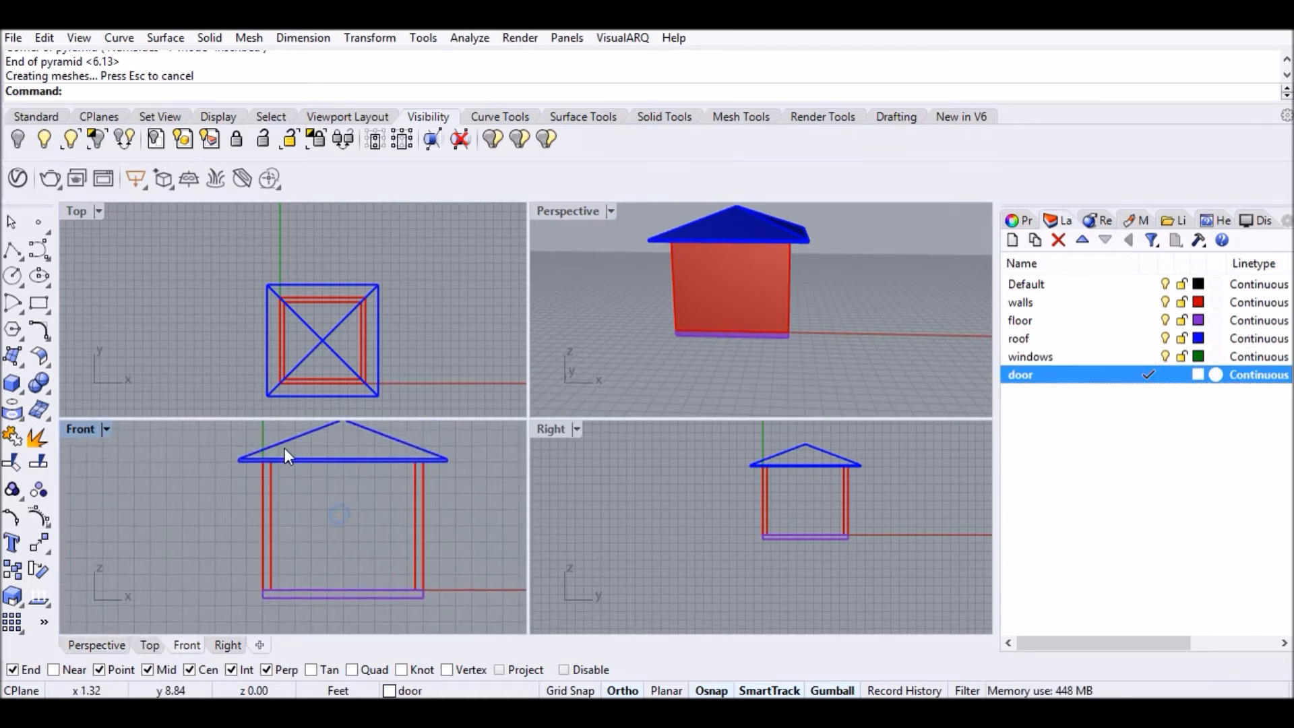
click(32, 306)
click(343, 590)
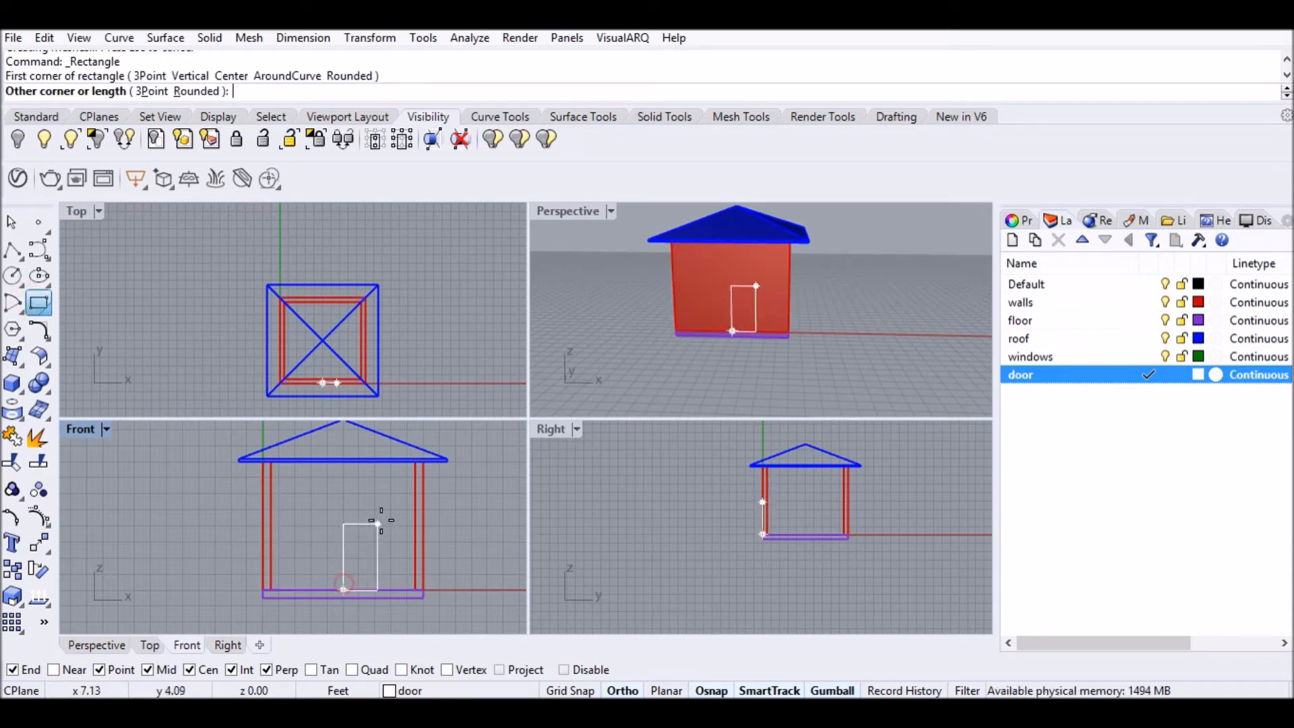
text(@)
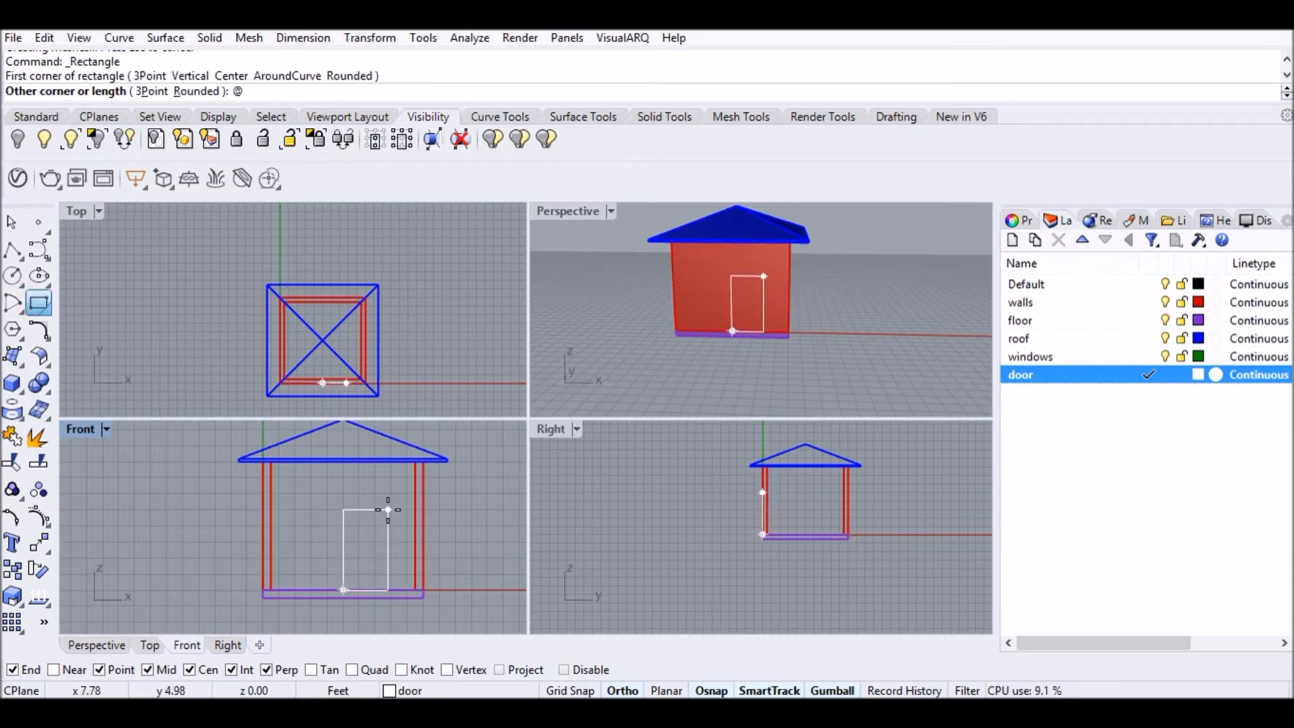
text(3',6')
key(Return)
text(8")
key(Return)
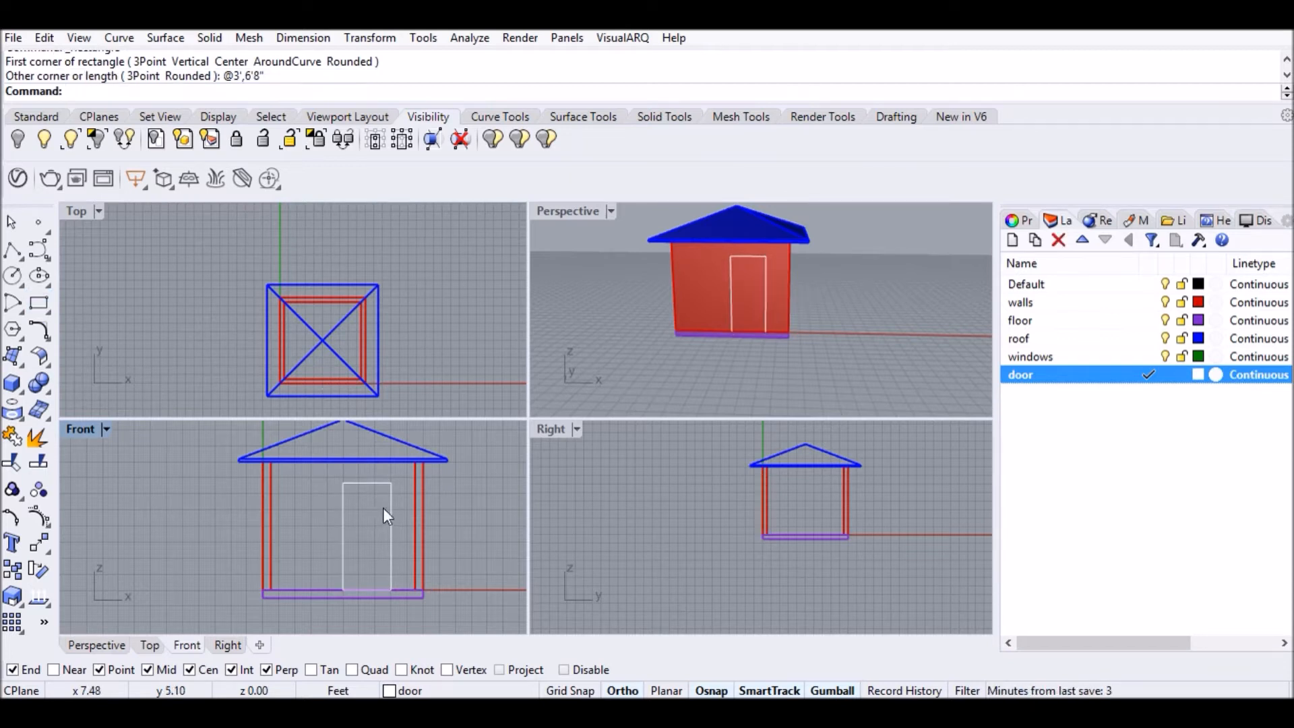
Move the door rectangle by its bottom midpoint onto the front wall's floor midpoint.
click(392, 510)
text(M)
key(Return)
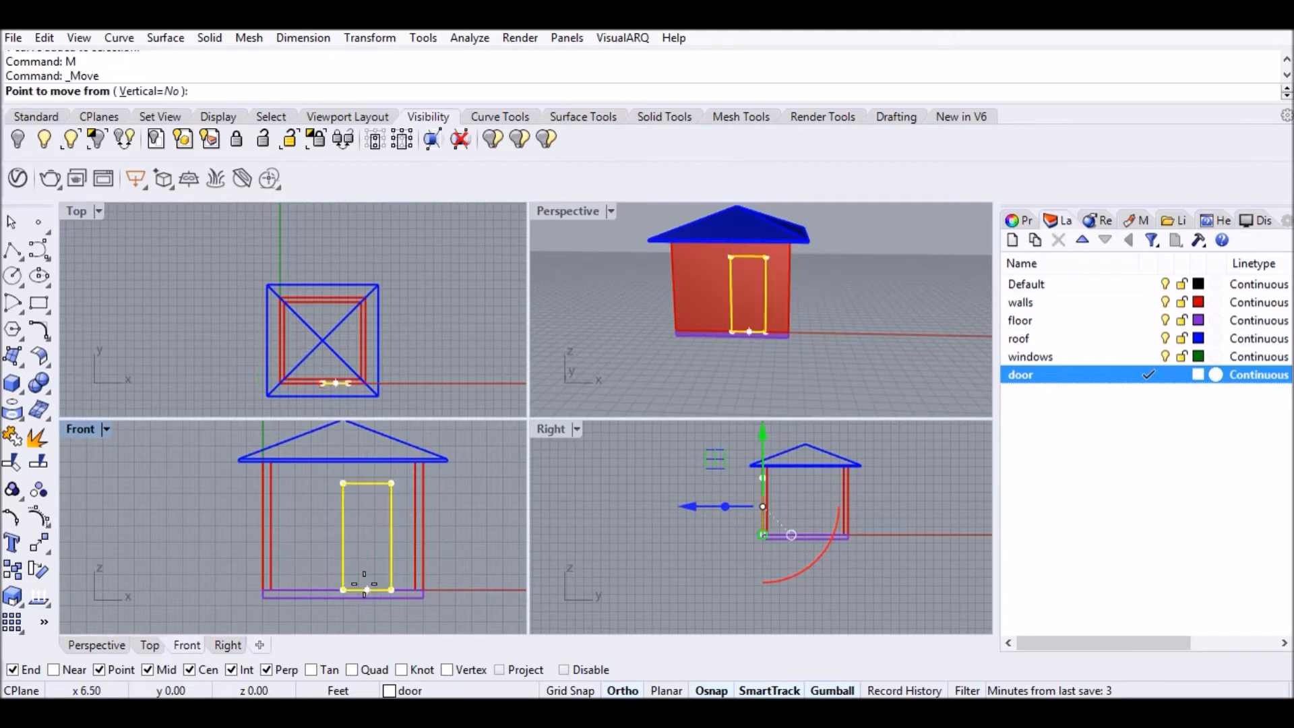
click(365, 586)
click(339, 584)
click(444, 492)
Try extruding the wall, cancel it, and start another extrude command.
scroll(727, 285, up, 5)
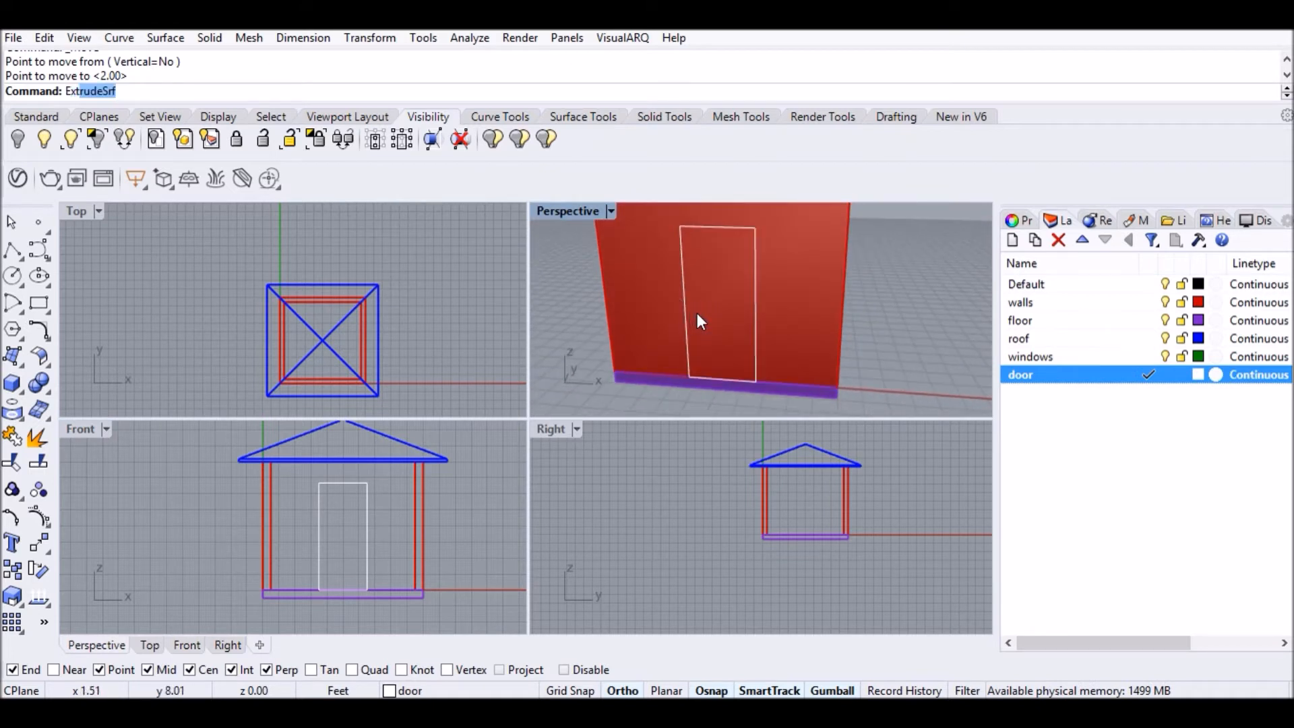
text(Ext)
key(Return)
click(756, 292)
key(Escape)
text(Ex)
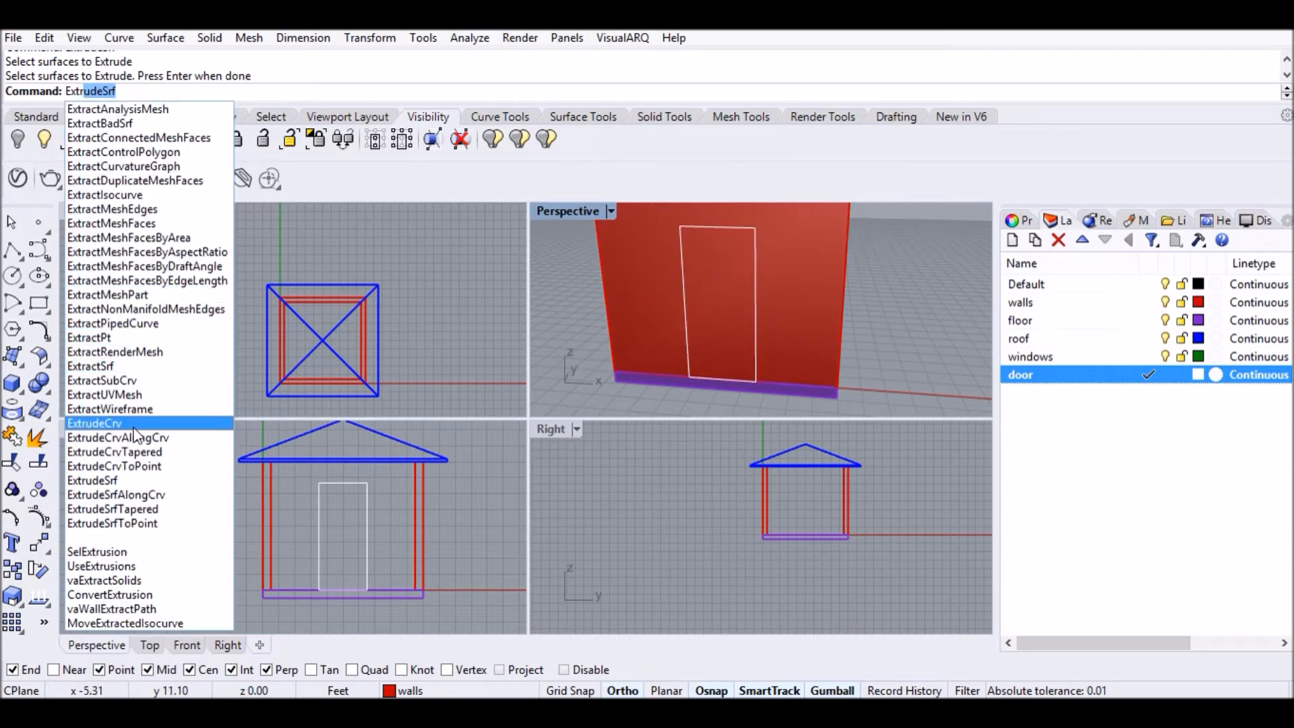
Extrude the door rectangle both ways through the front wall into a door box.
click(133, 425)
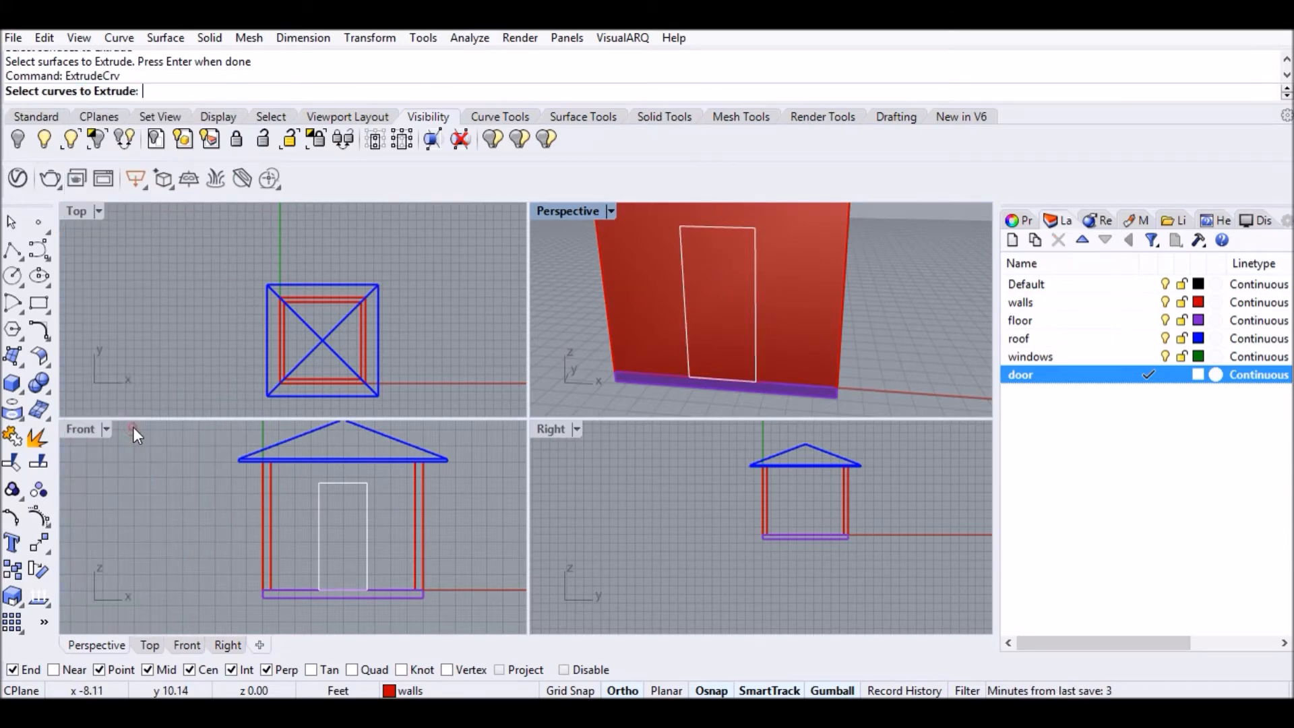
click(753, 321)
key(Return)
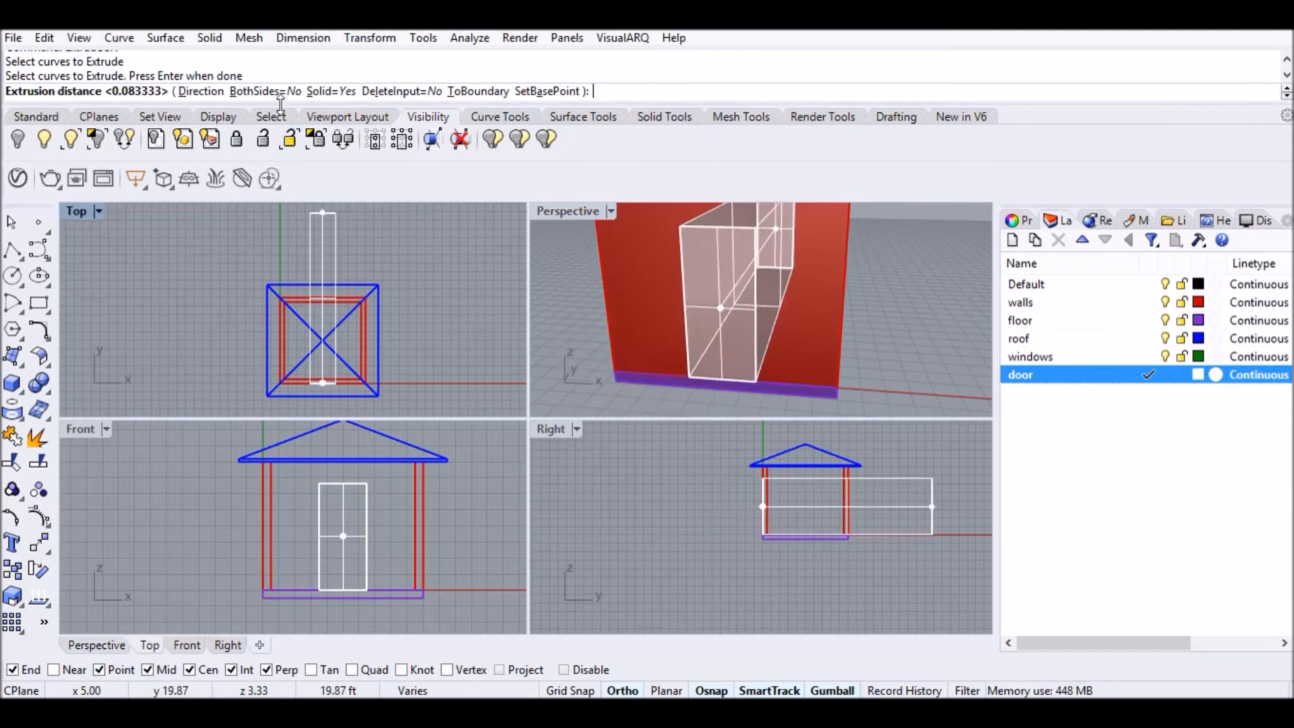
click(260, 91)
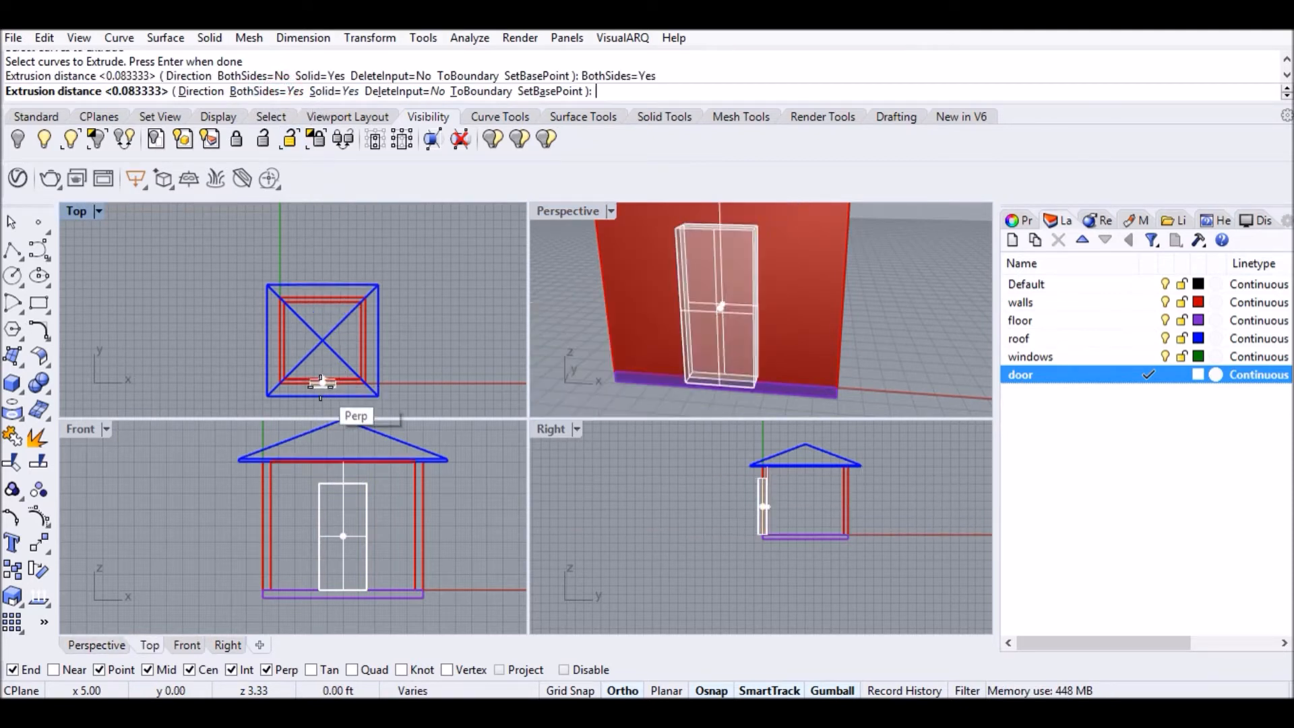
scroll(321, 383, up, 8)
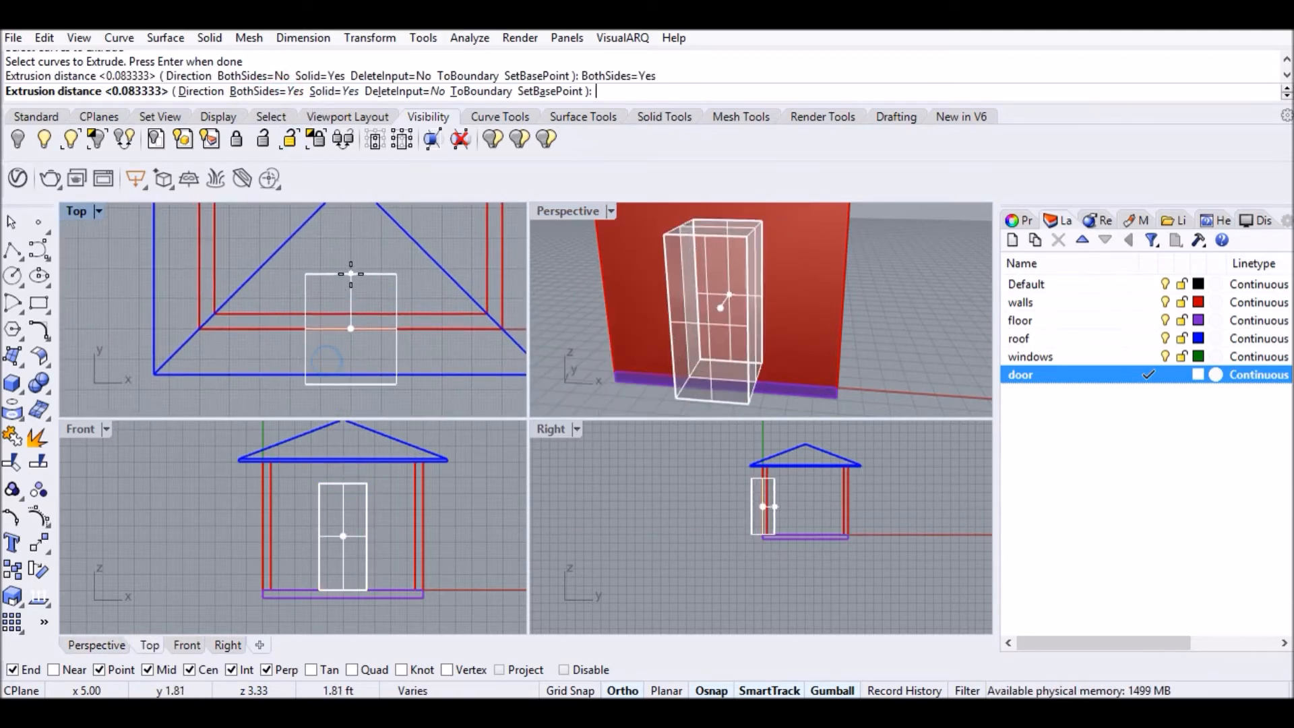
click(349, 290)
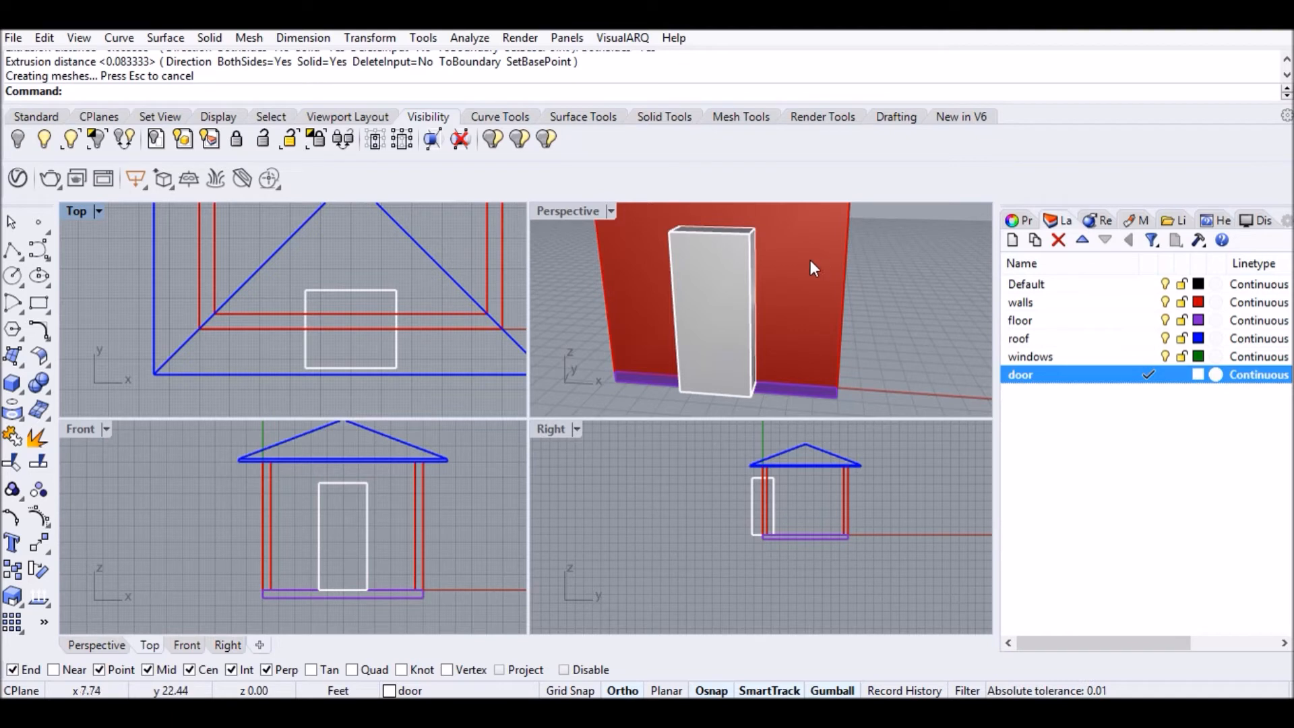
Boolean-difference the door box from the walls to cut the door opening.
click(665, 120)
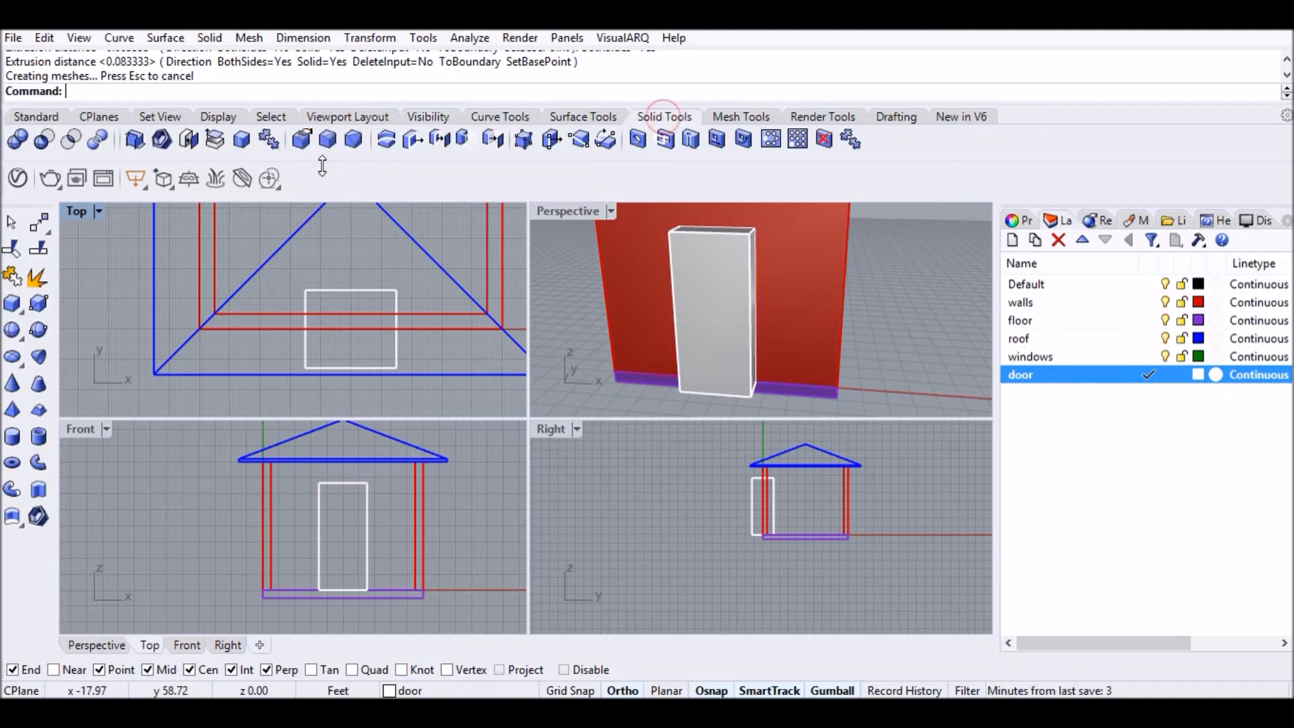
click(46, 140)
click(800, 278)
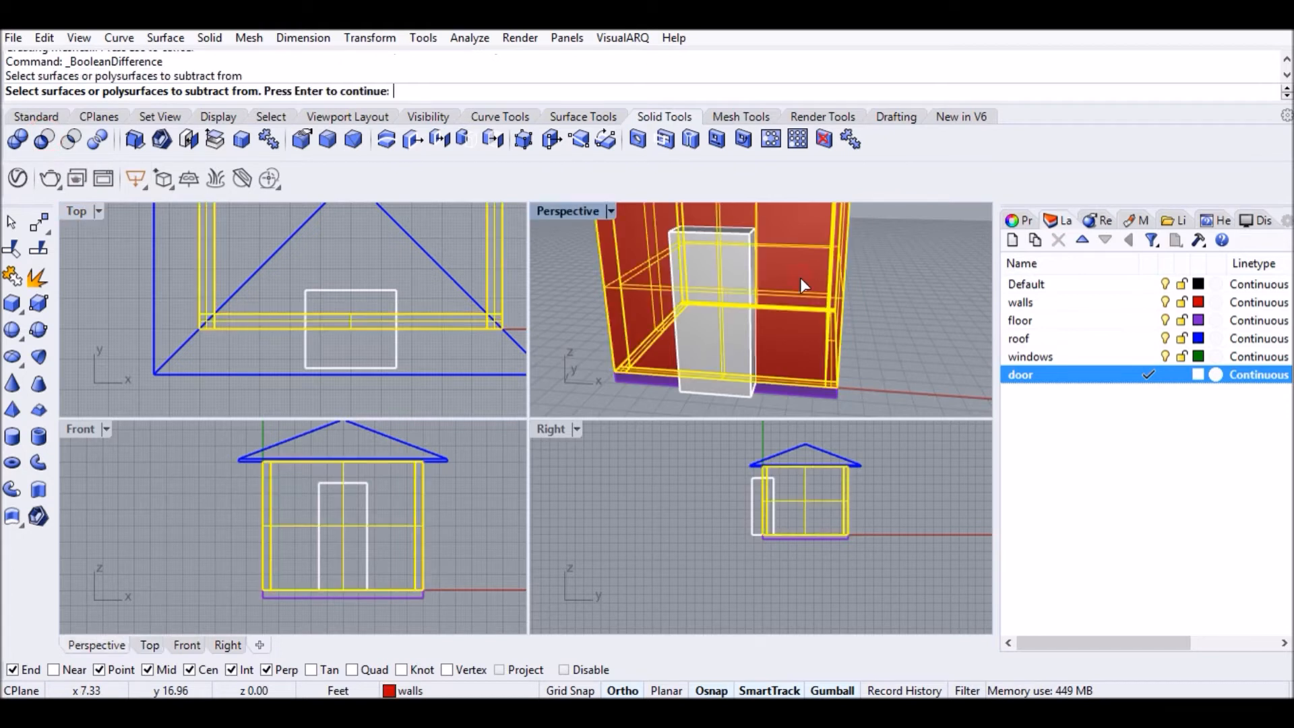
key(Return)
click(716, 278)
key(Return)
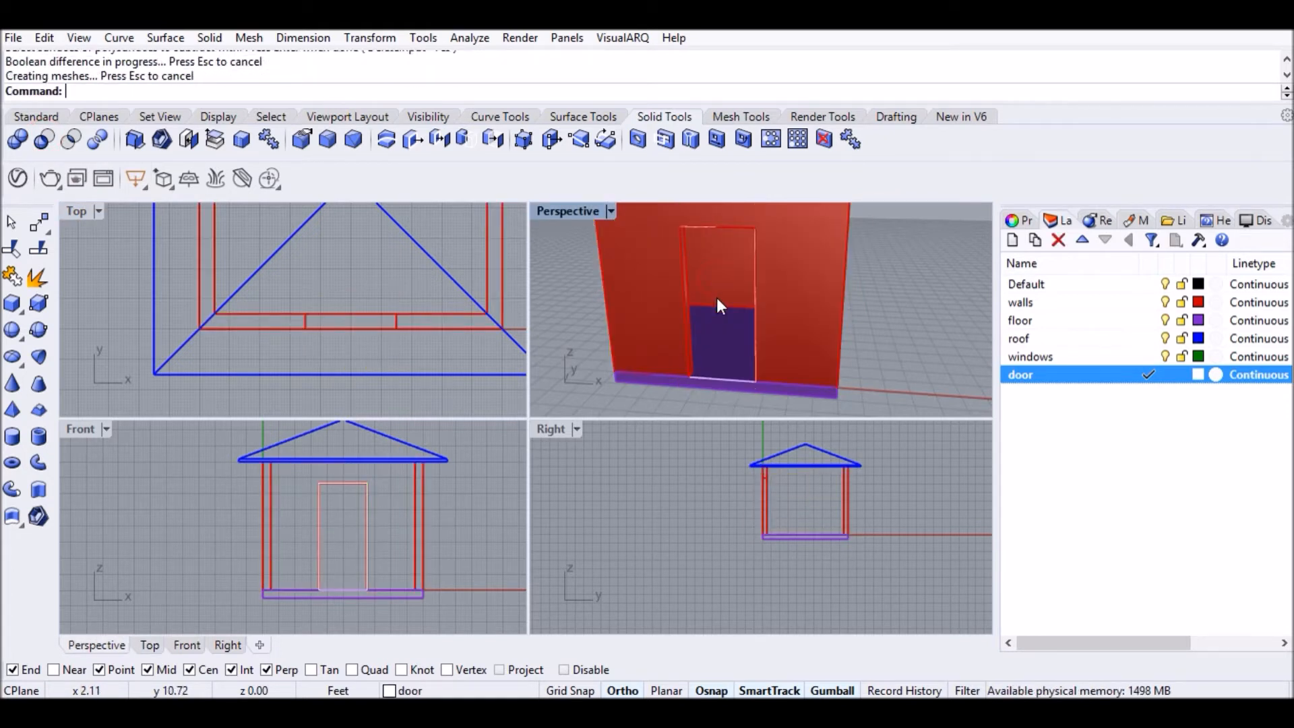
Orbit to inspect the opening's wall thickness and select the door outline inside it.
scroll(706, 375, up, 2)
right_drag(727, 379, 756, 379)
scroll(755, 357, down, 3)
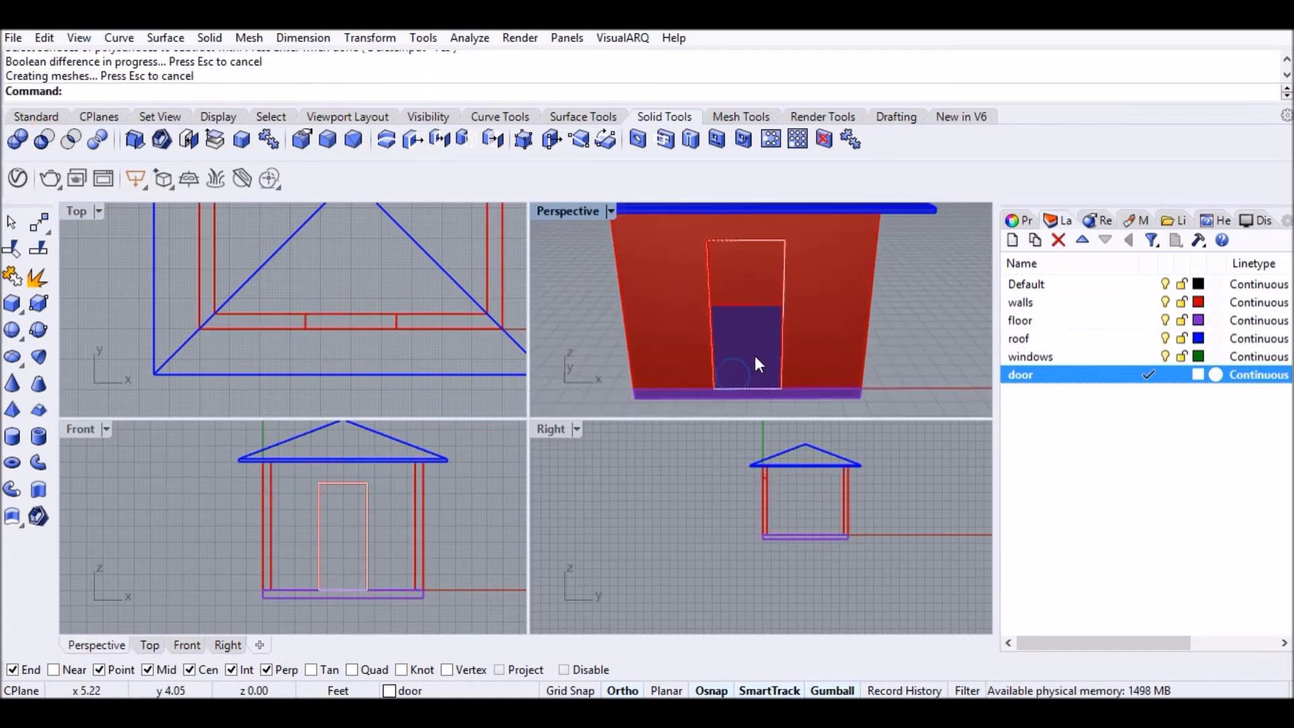
scroll(740, 321, up, 3)
right_drag(742, 327, 689, 371)
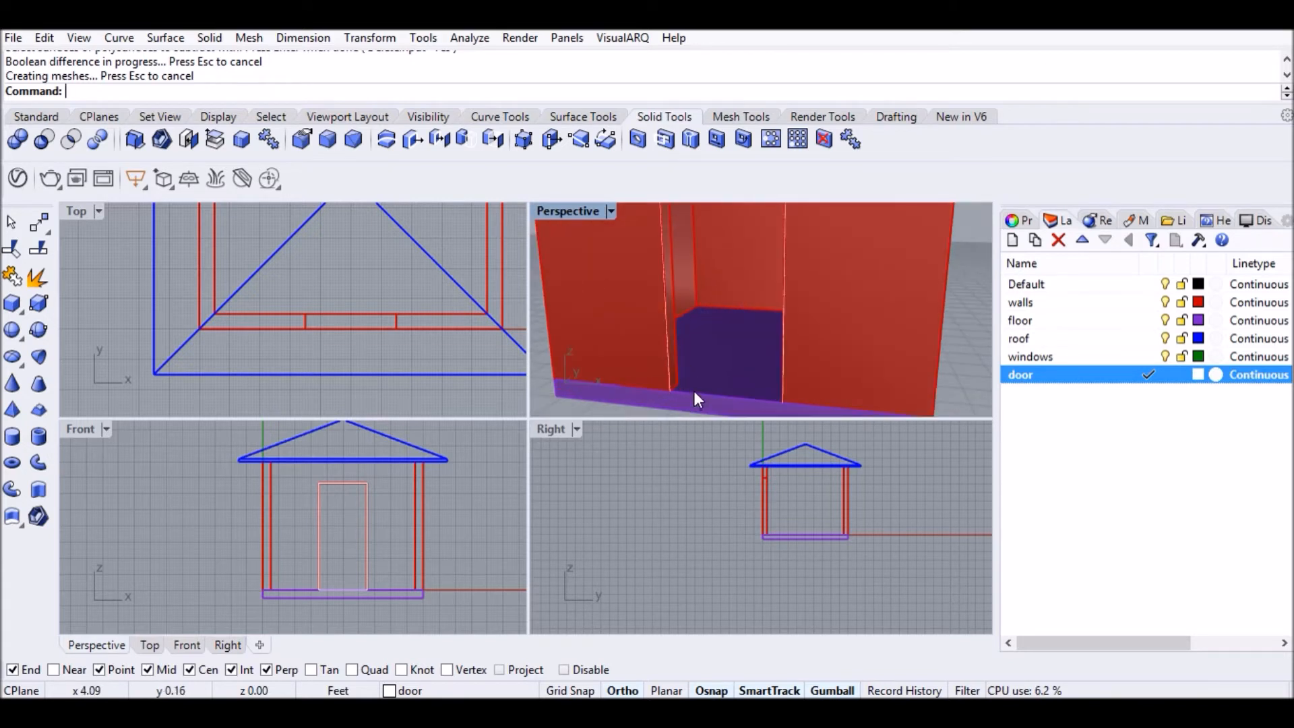
click(694, 393)
Fill the door outline curve with a planar surface.
click(758, 436)
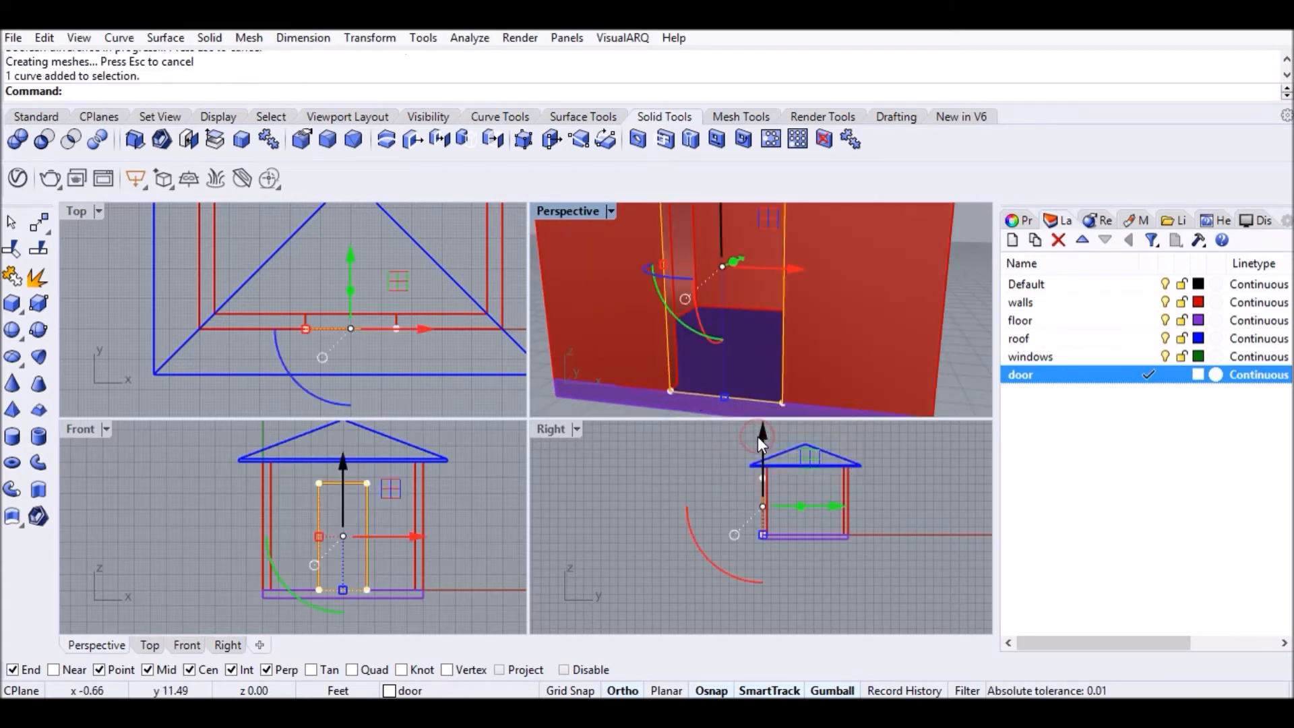
text(Planar)
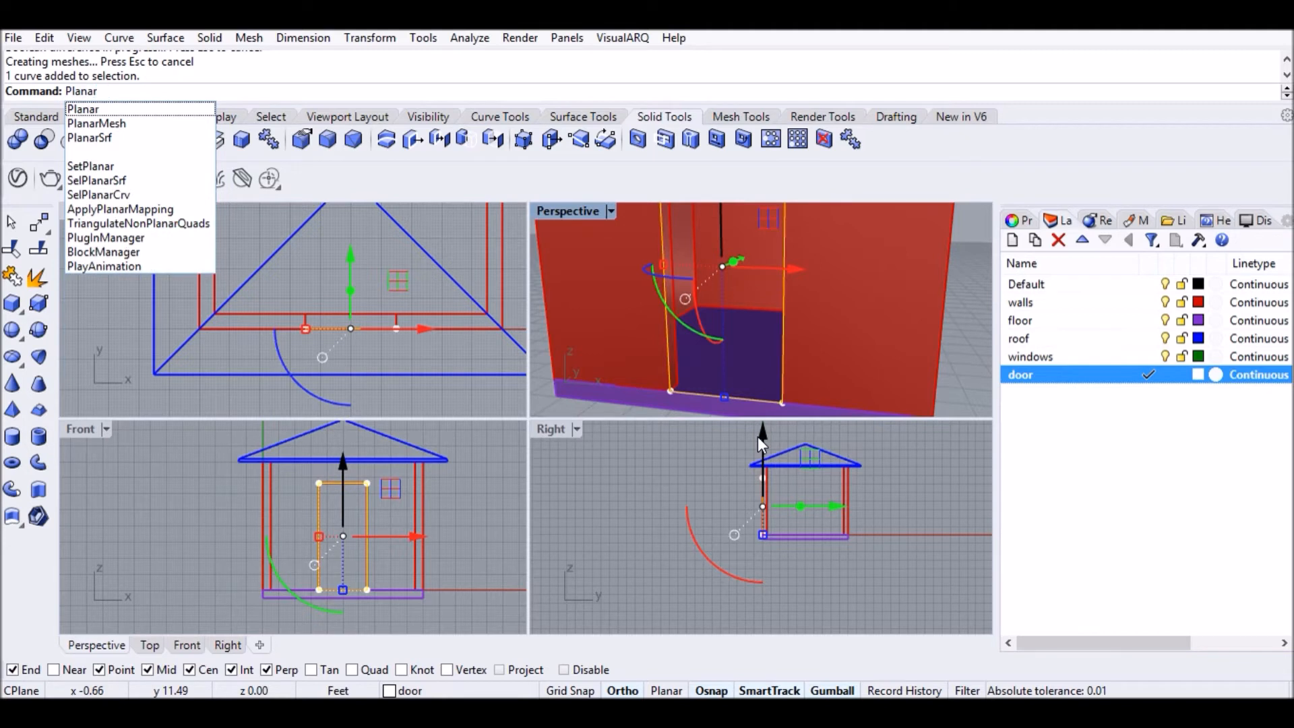
key(Down)
key(Down)
key(Down)
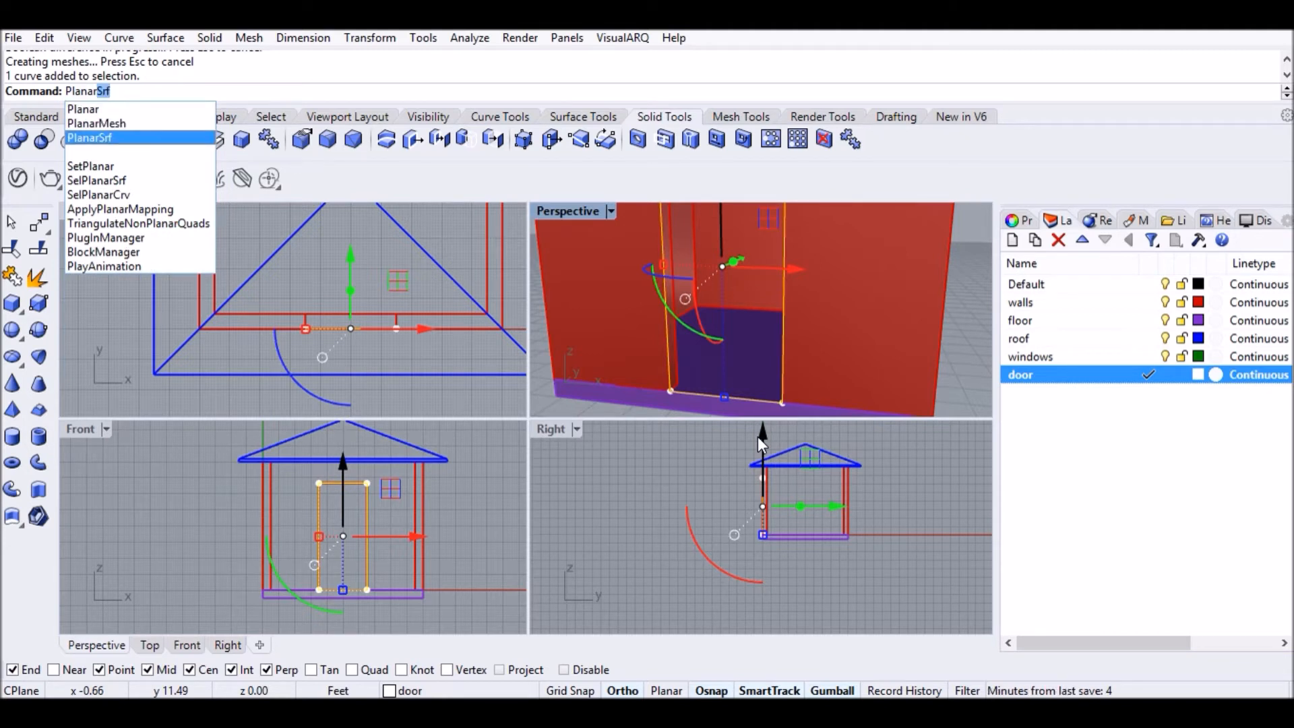
key(Return)
Extrude the door surface into a door slab 2 thick.
scroll(366, 322, up, 2)
key(Escape)
click(689, 353)
text(ExtrudeSrf)
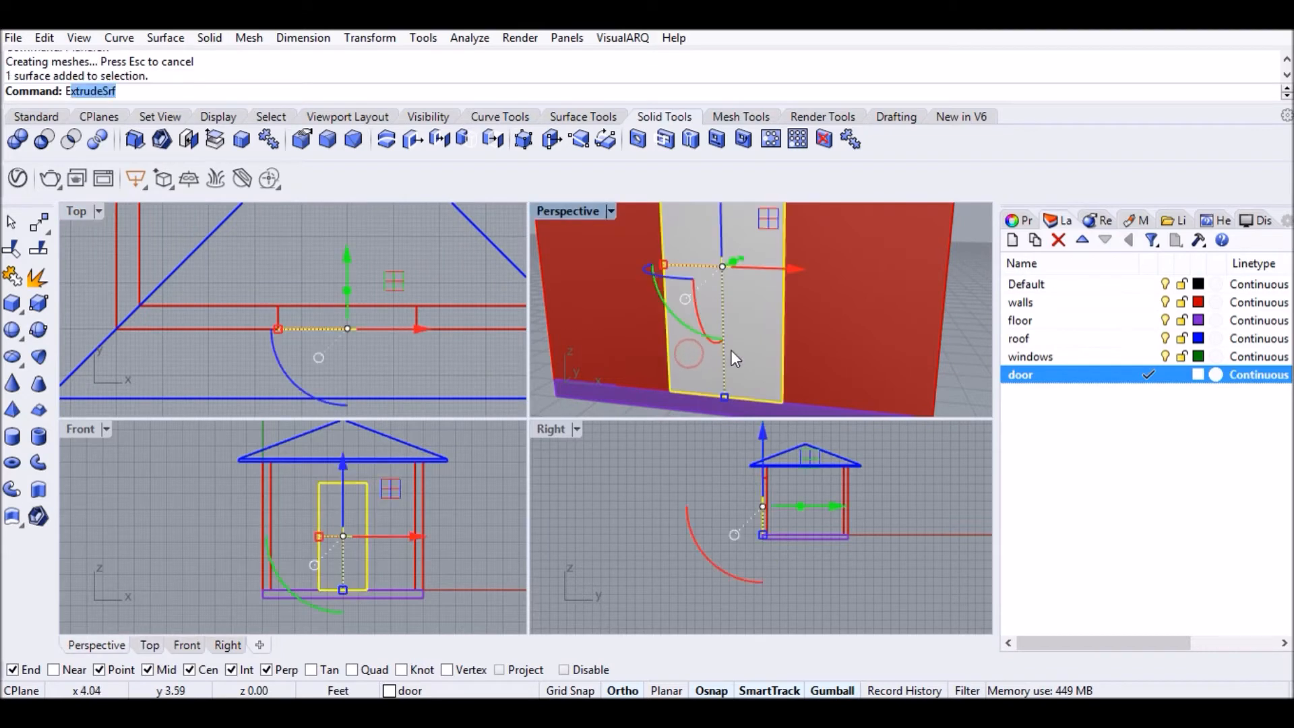
key(Return)
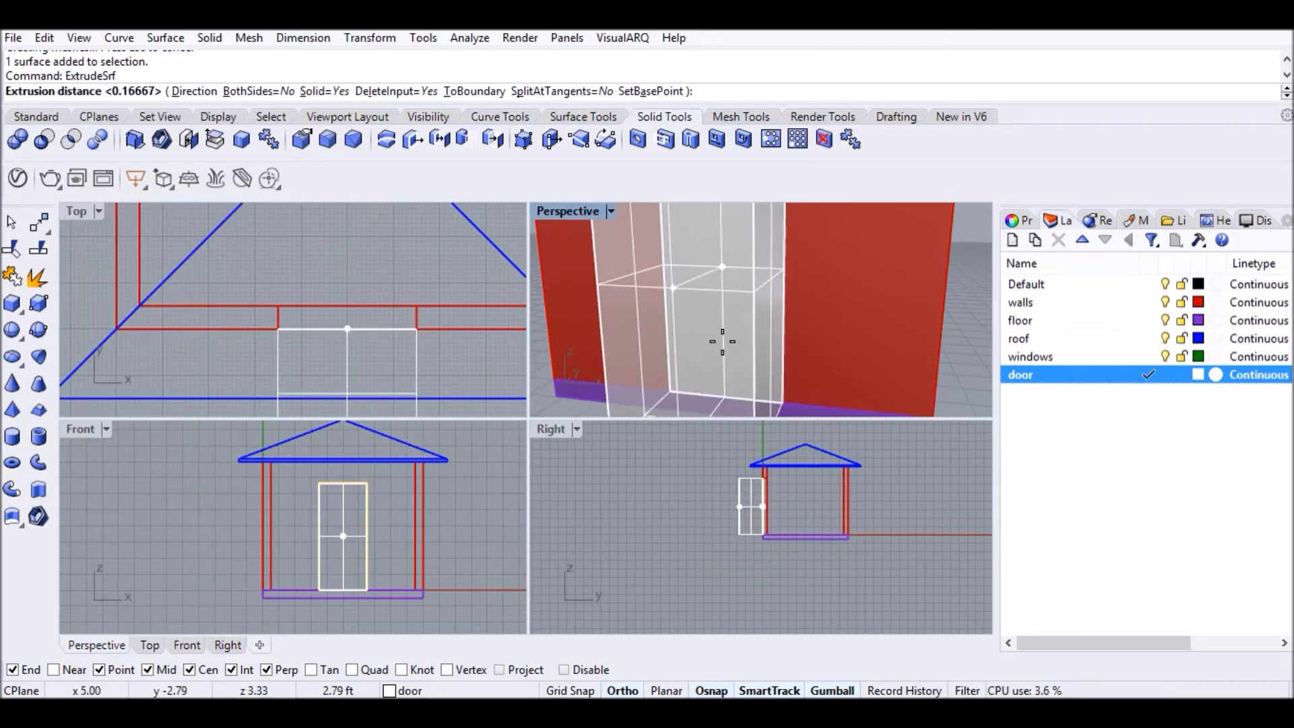
text(2)
key(Return)
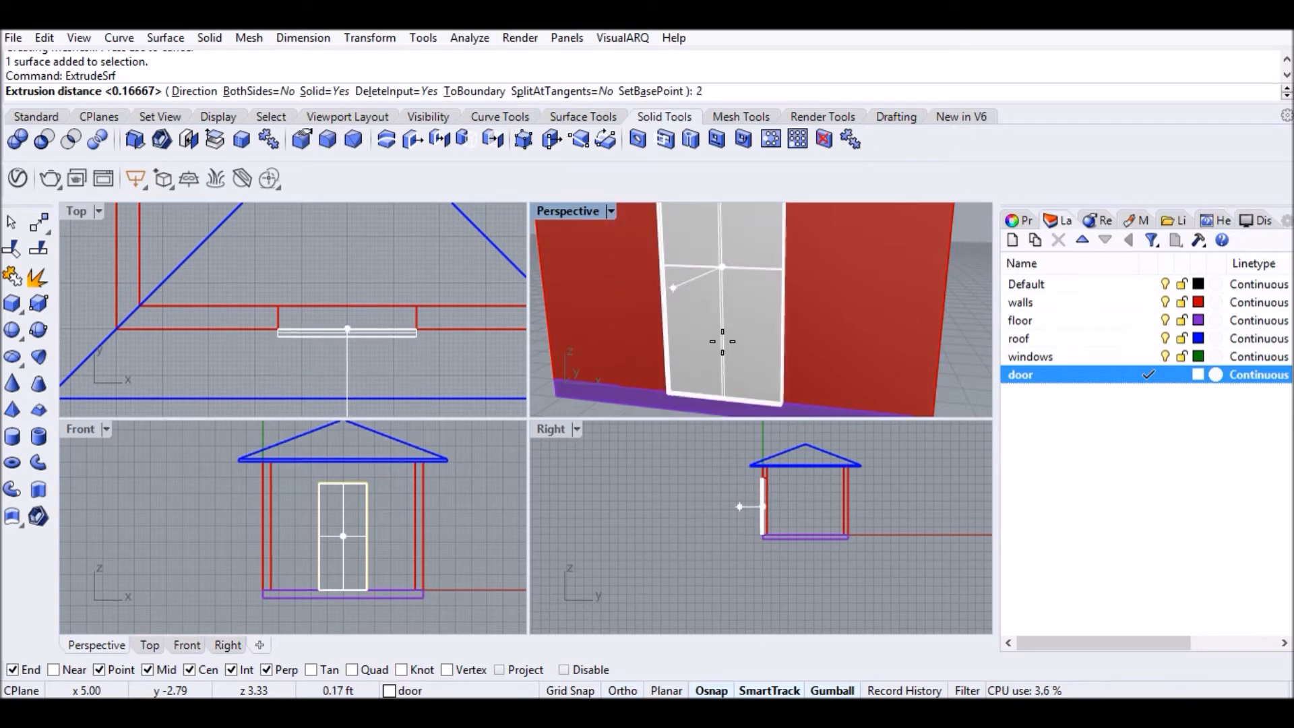
Move the door slab by an exact y offset so it sits against the wall.
scroll(472, 328, up, 3)
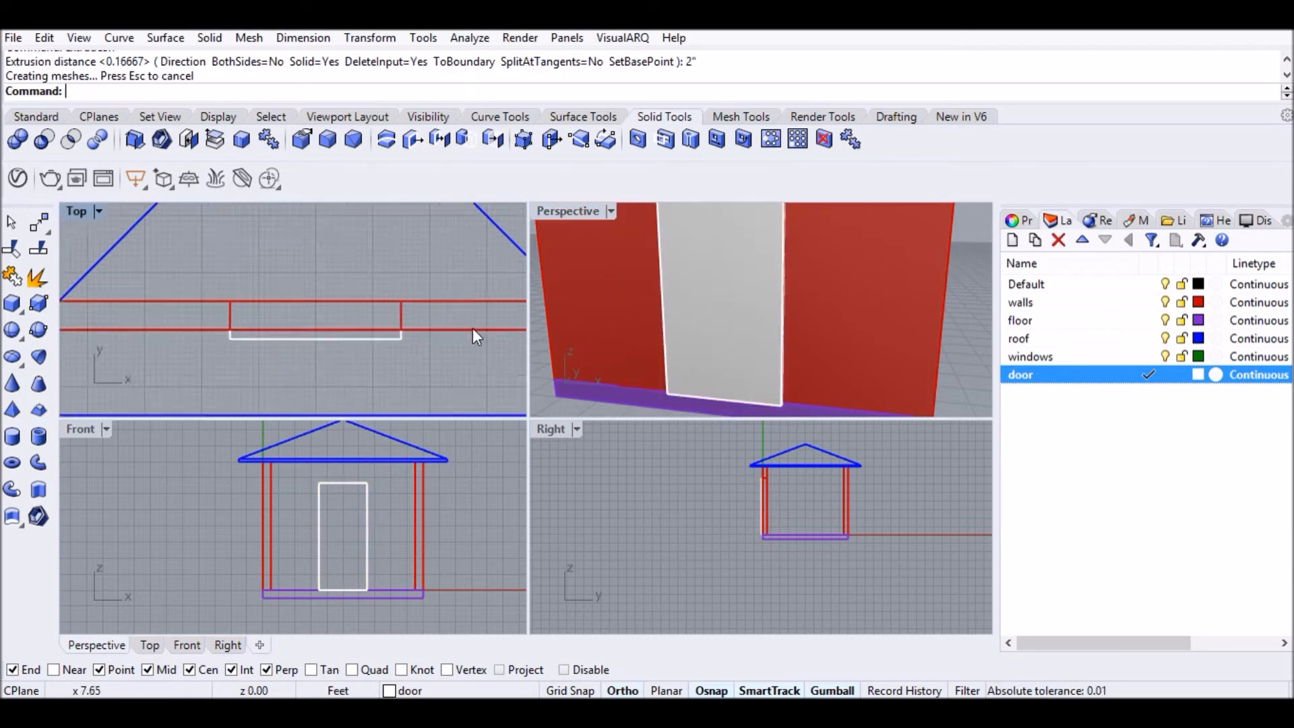
click(334, 339)
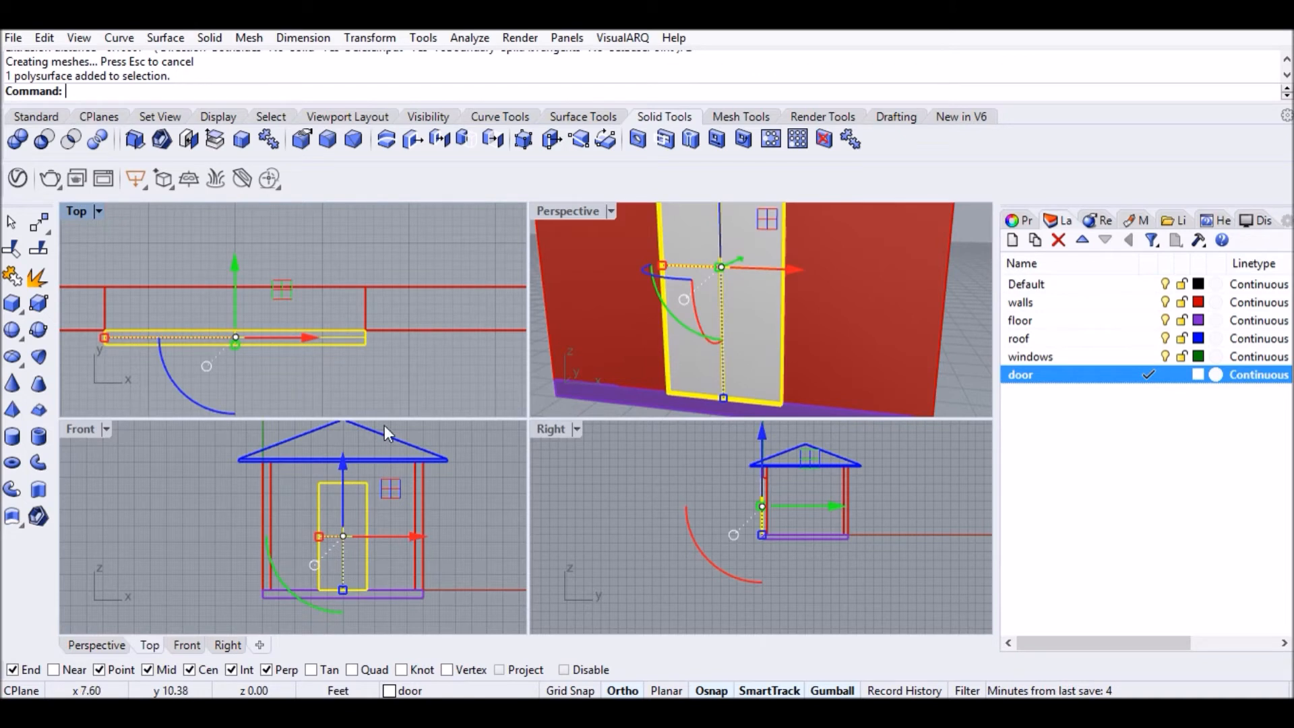
text(M)
key(Return)
click(366, 300)
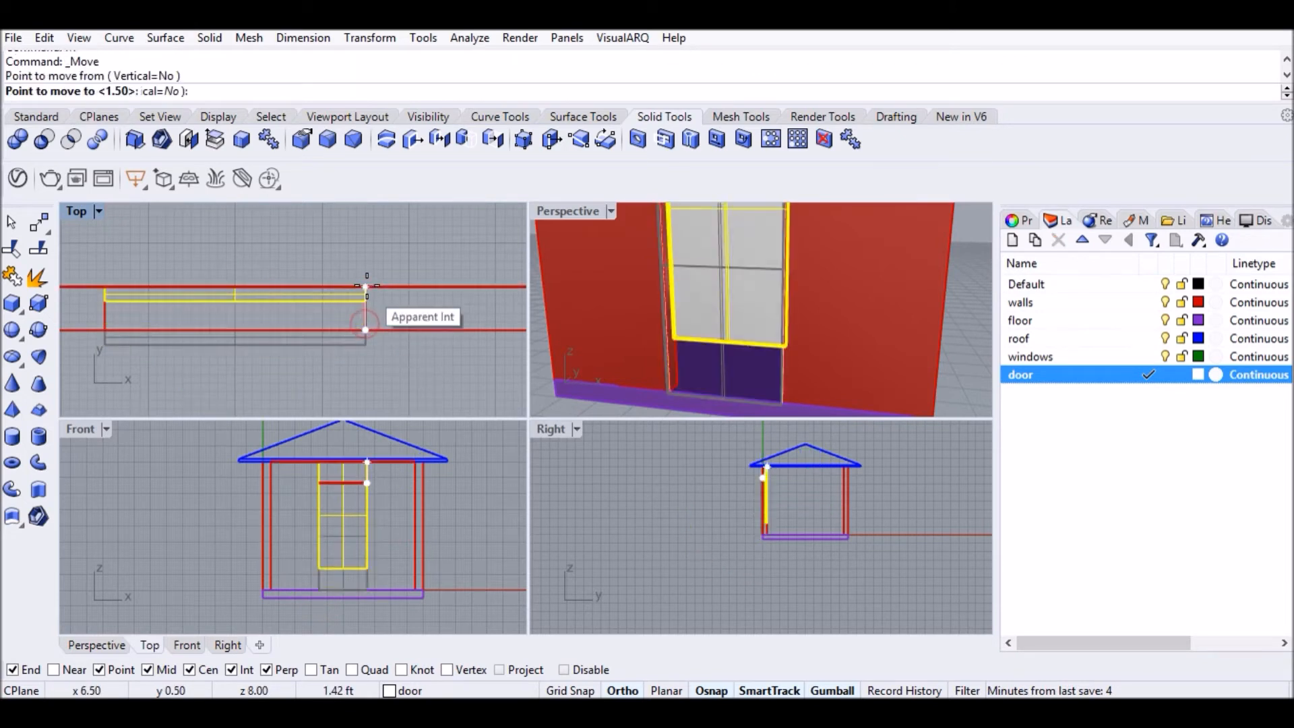
click(367, 285)
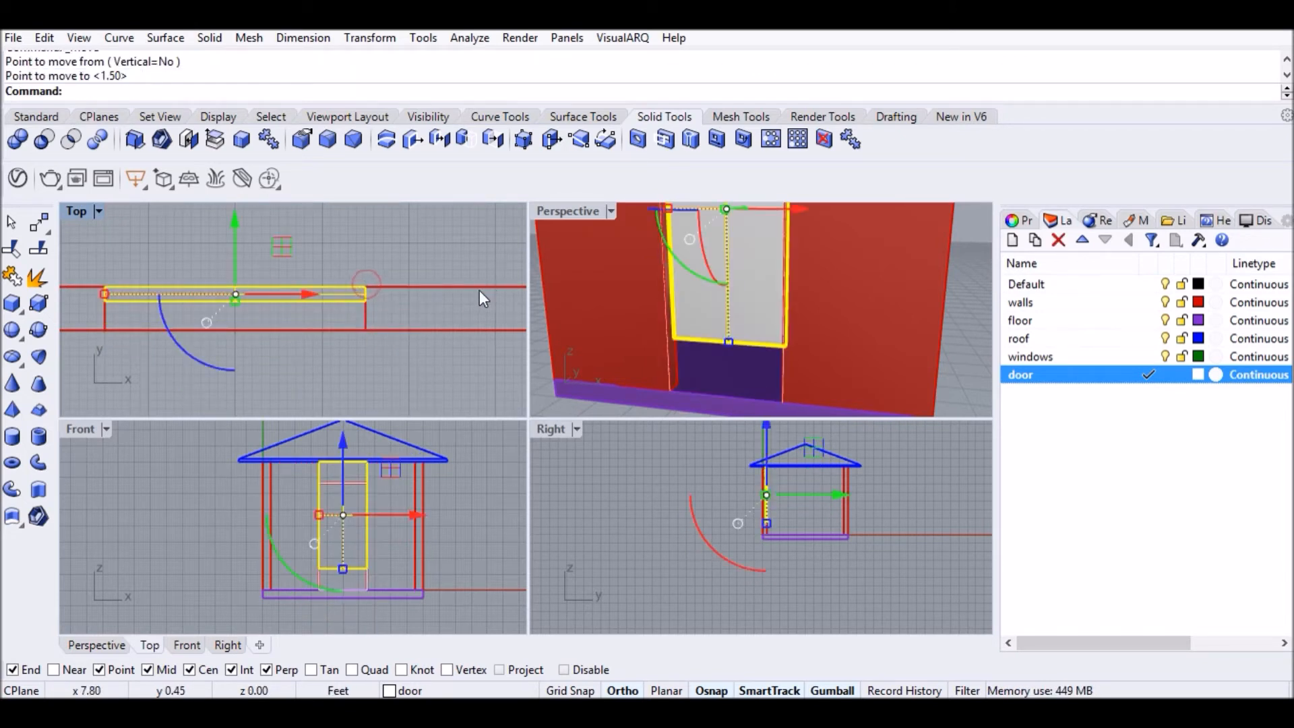
key(ctrl+z)
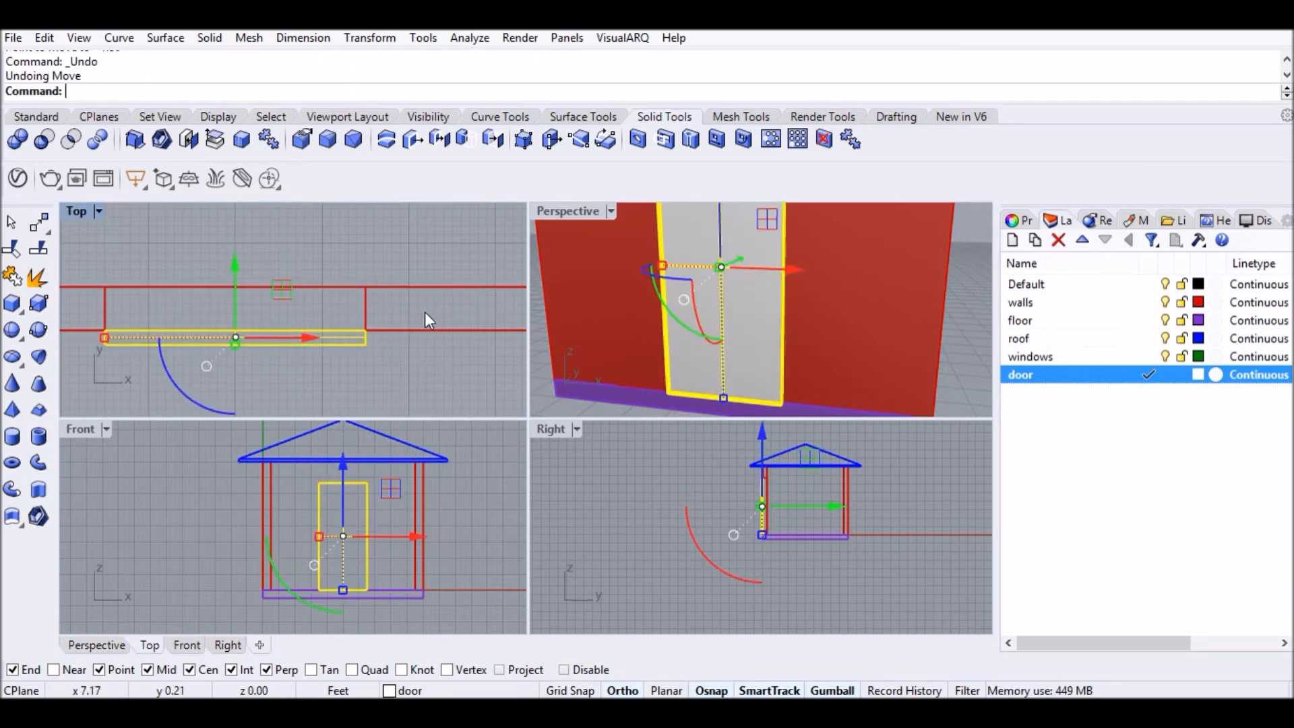
click(240, 269)
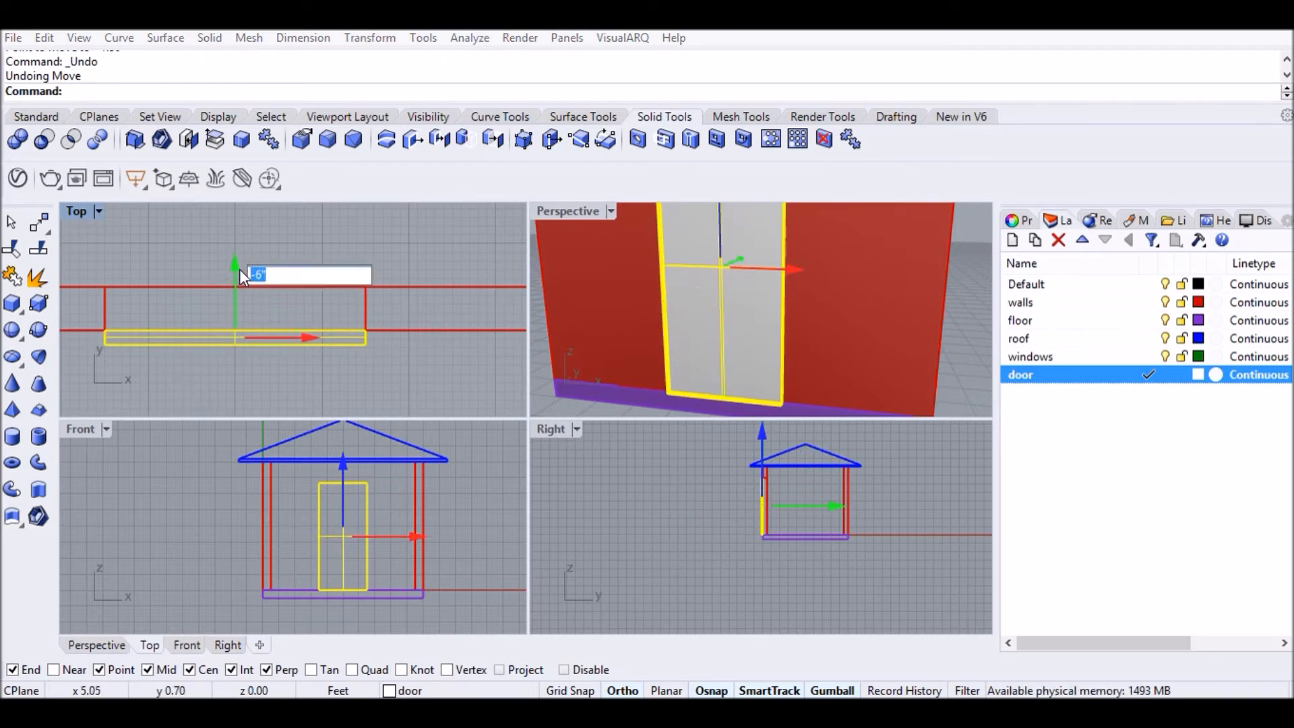
key(Return)
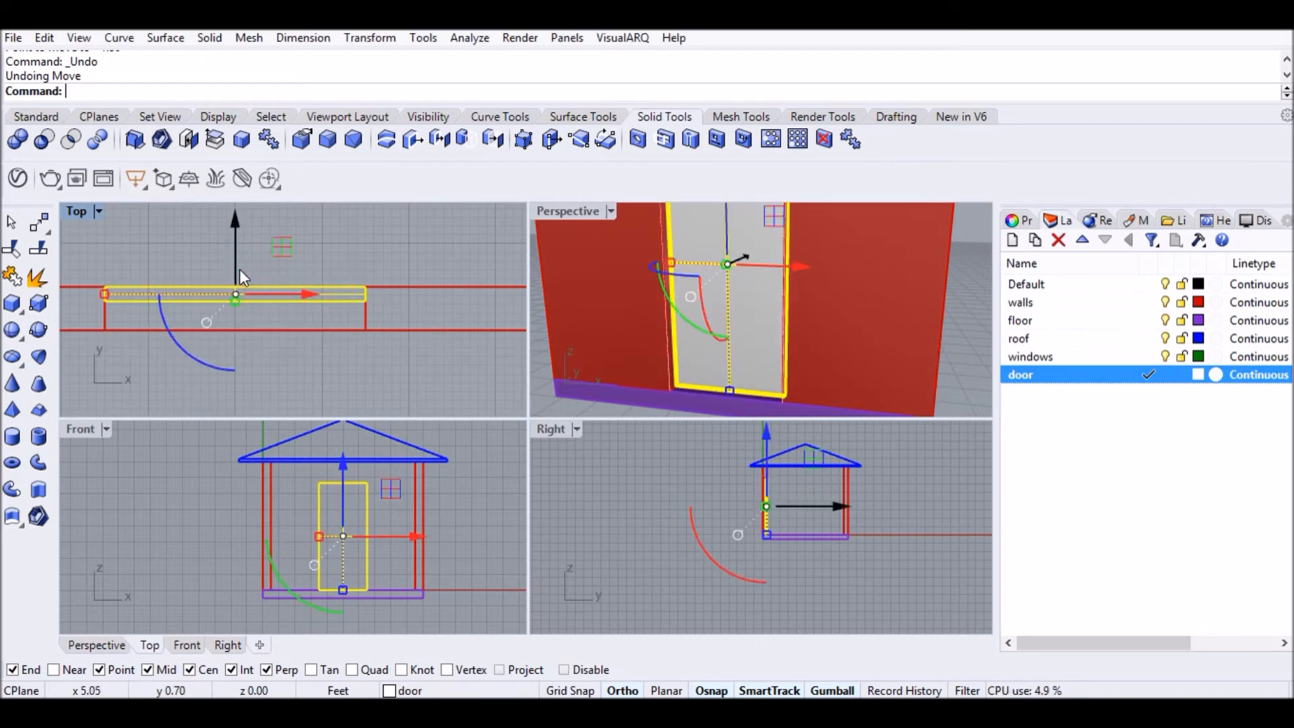
click(394, 242)
Delete the door-swing arc.
scroll(424, 297, down, 4)
scroll(736, 349, down, 8)
right_drag(698, 336, 774, 343)
scroll(774, 341, up, 5)
click(772, 325)
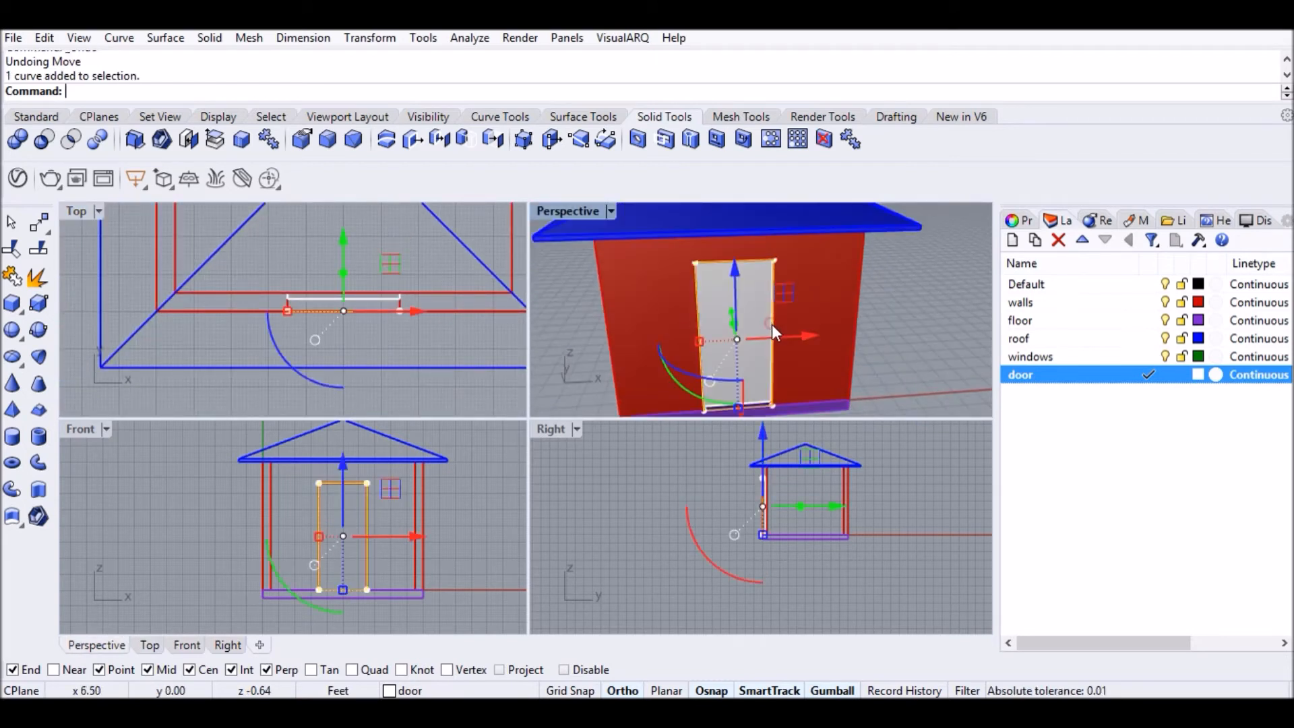
key(Delete)
Copy the door outline curve to the left of the house.
scroll(719, 411, up, 5)
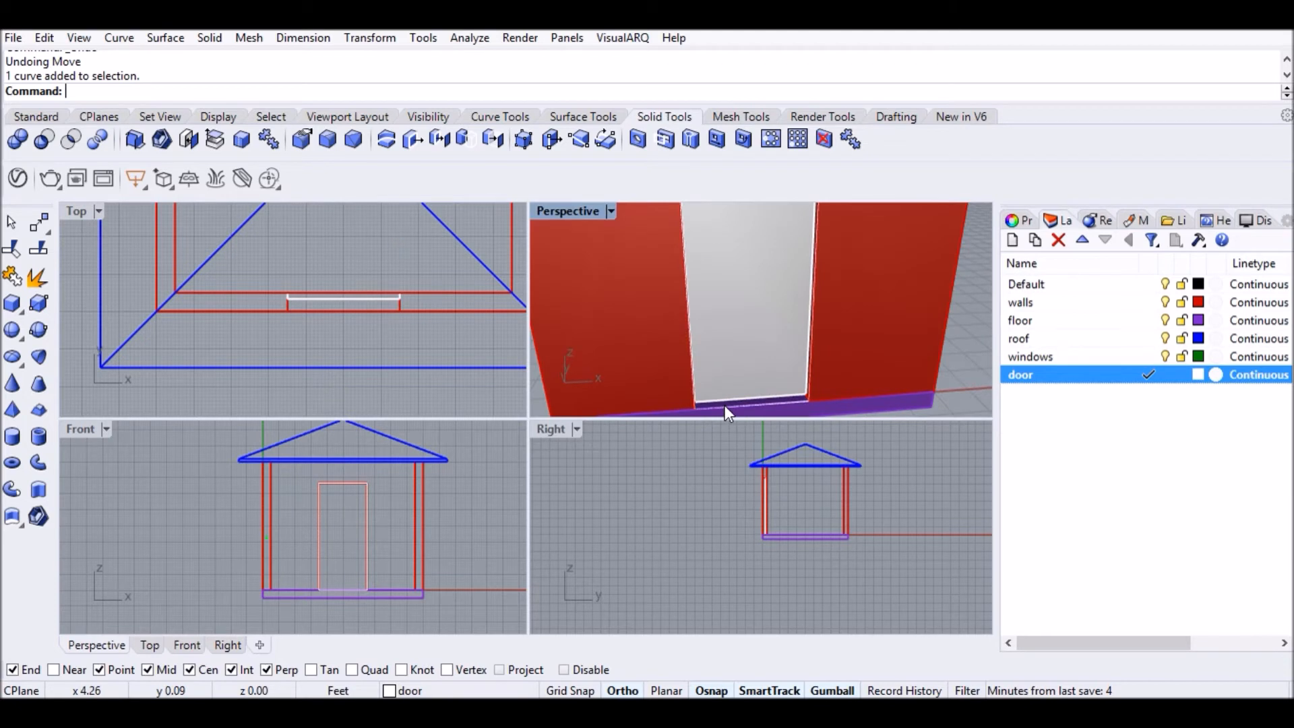
click(726, 406)
click(777, 454)
scroll(722, 349, down, 3)
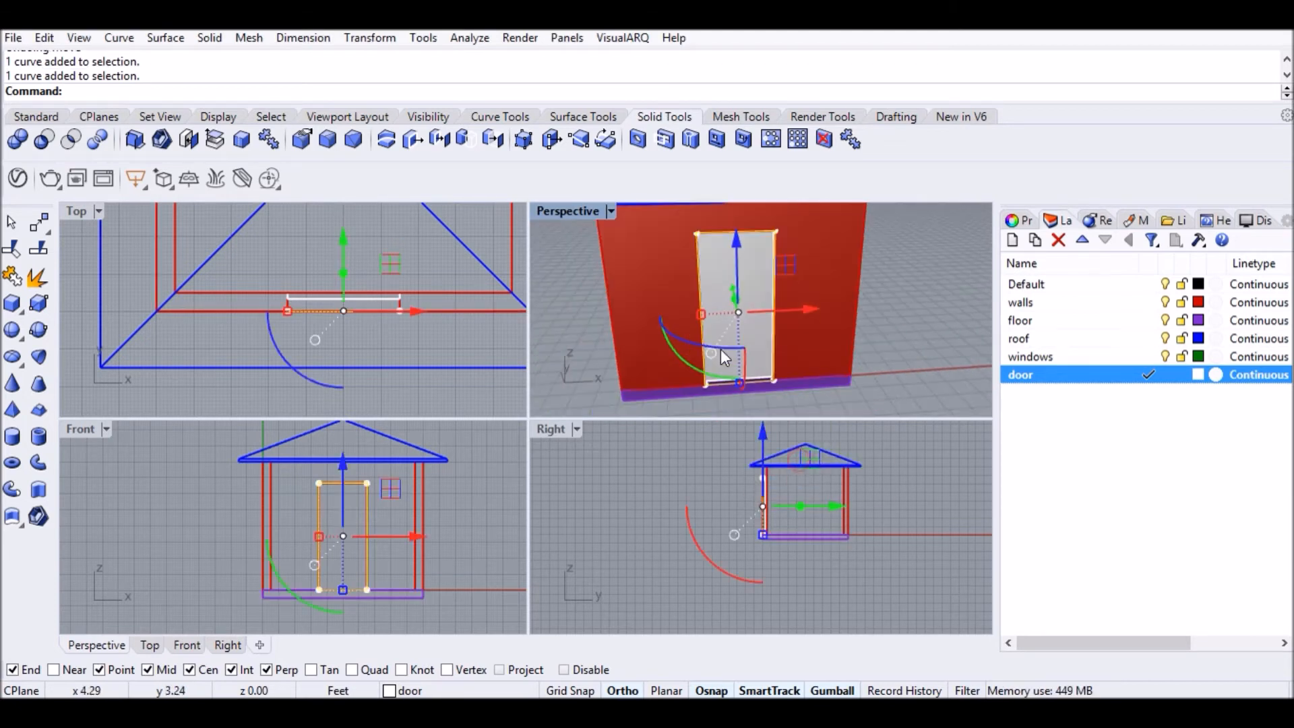
scroll(774, 332, down, 3)
drag(802, 320, 645, 338)
scroll(147, 519, up, 6)
click(146, 505)
scroll(262, 468, down, 2)
right_drag(331, 473, 352, 475)
text(Offset)
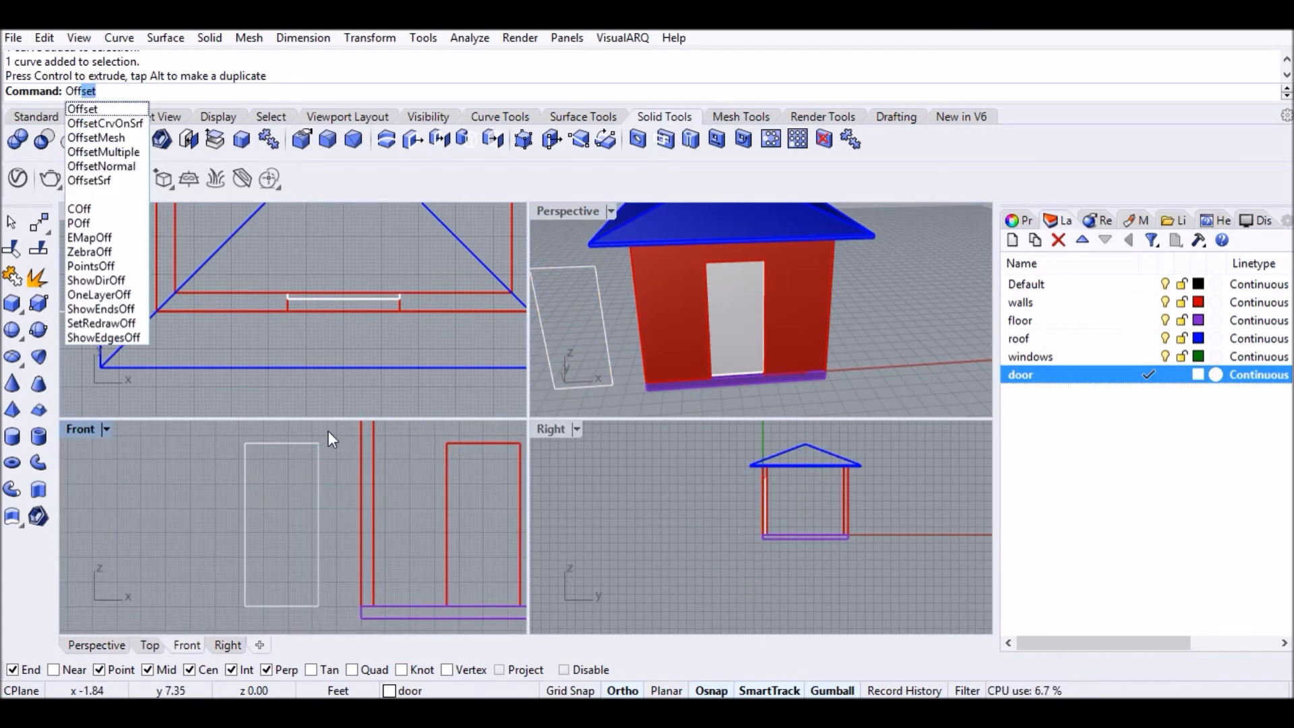
Offset the copied door outline 2" outward.
click(100, 110)
click(170, 91)
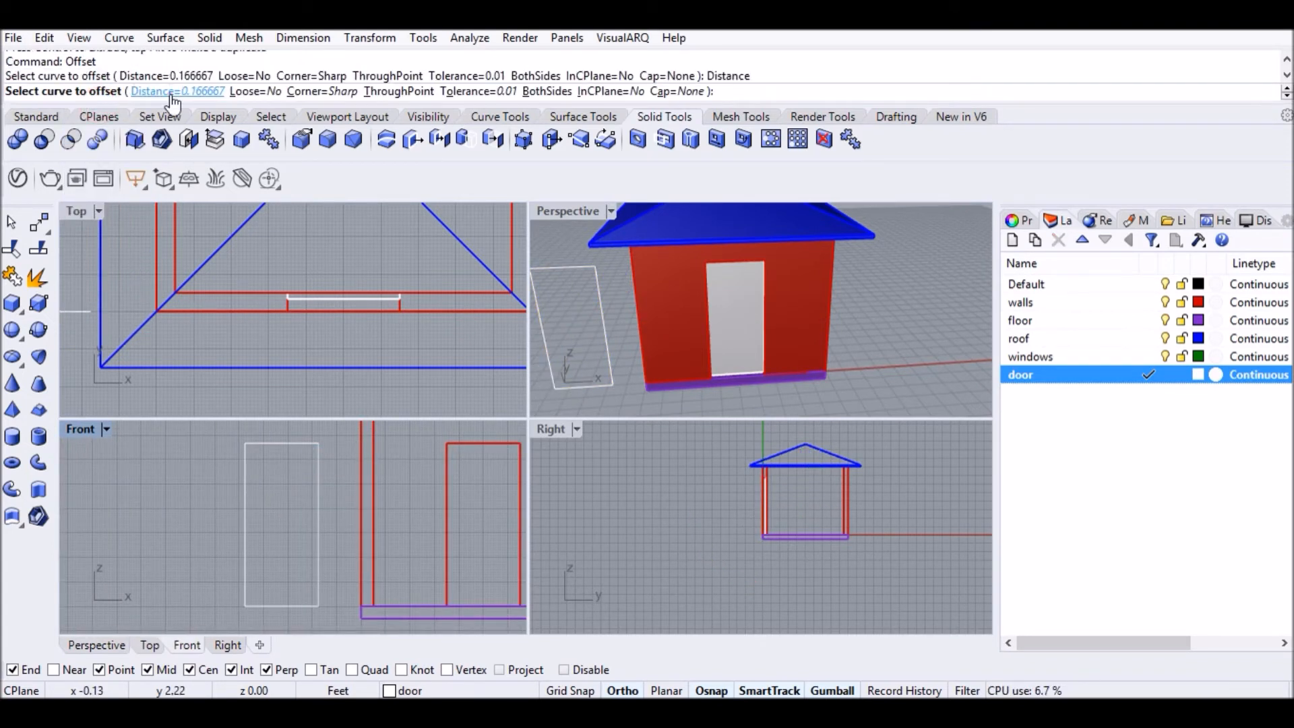
text(2")
key(Return)
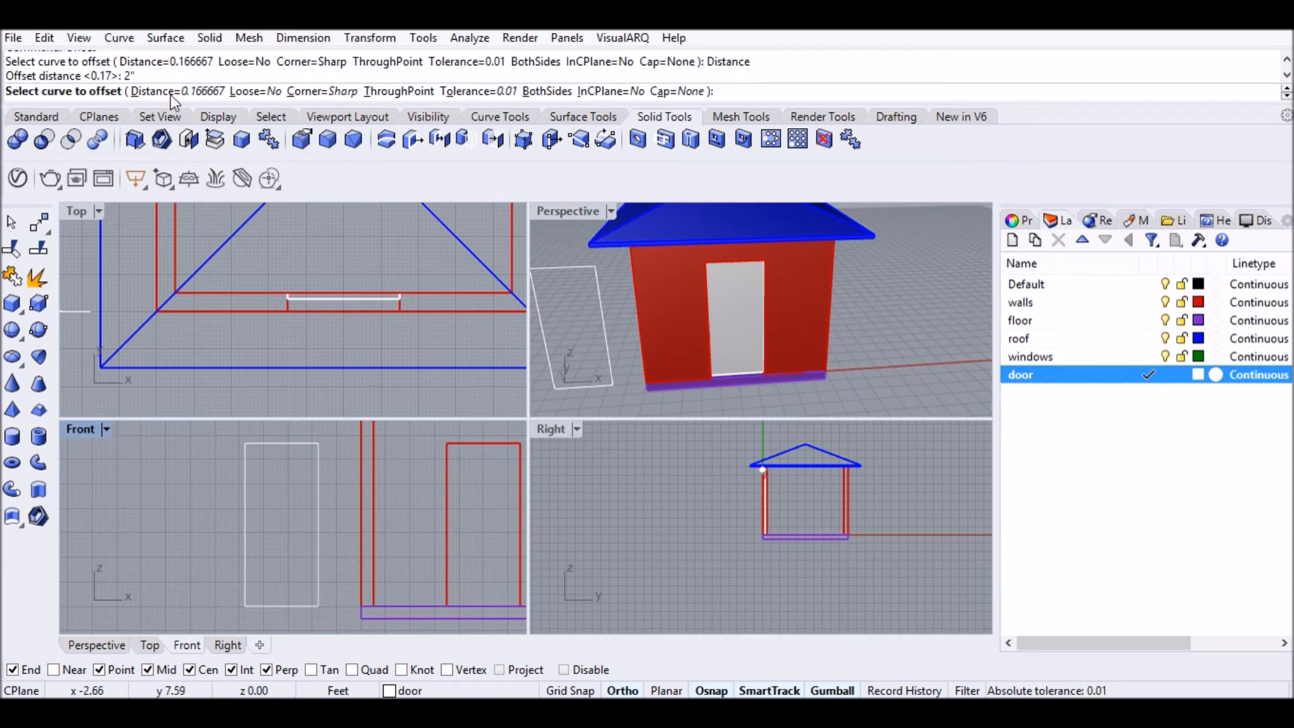
click(260, 443)
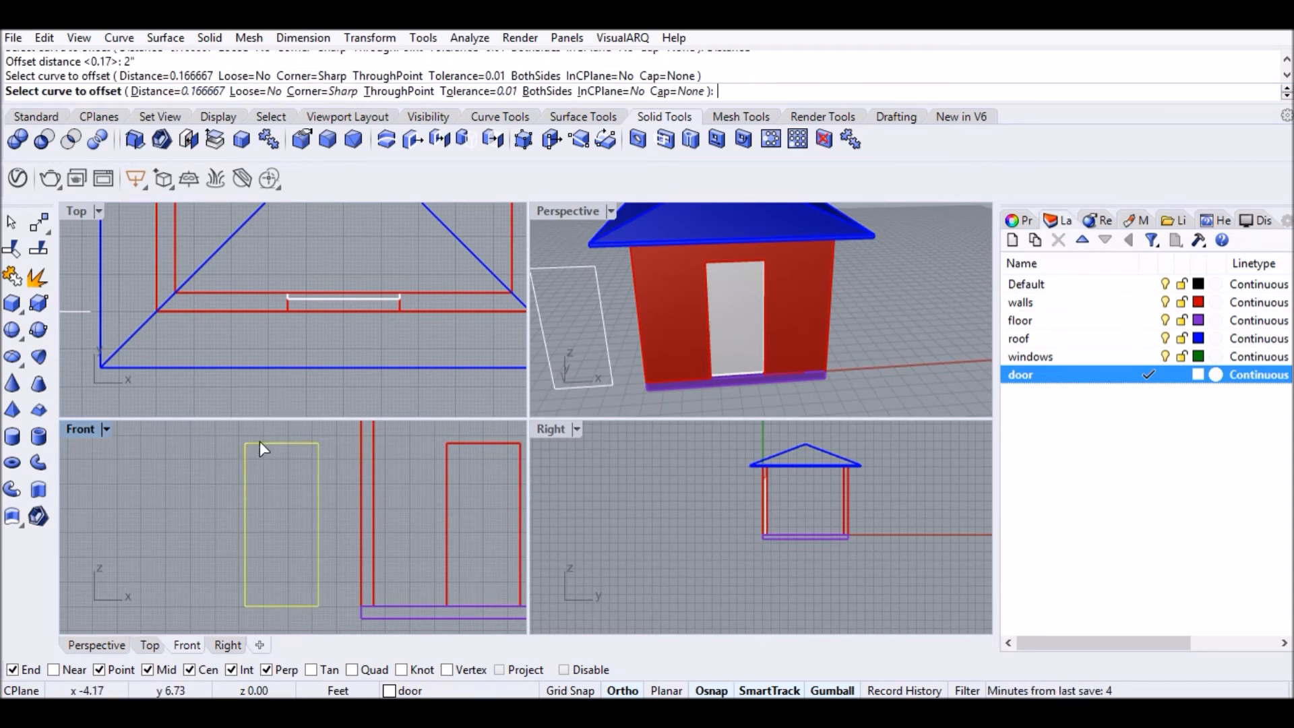
click(190, 434)
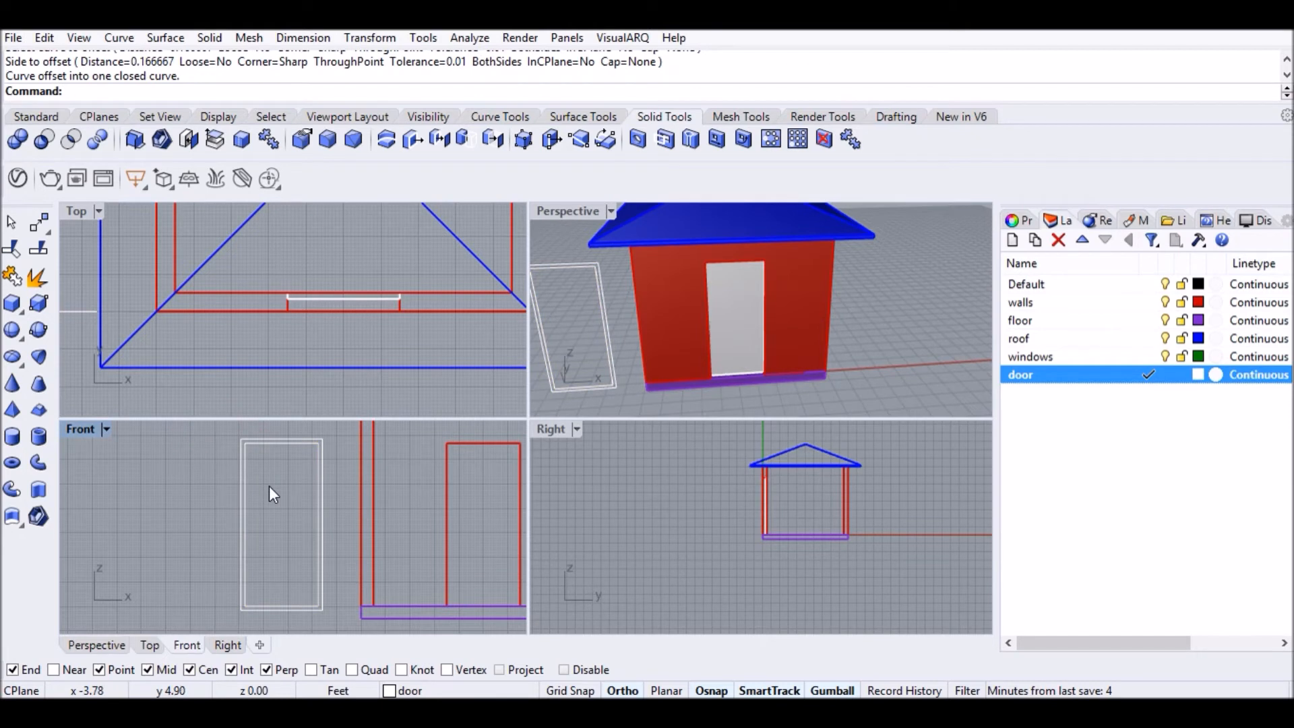
Draw two short lines joining the inner and outer outlines at both bottom corners.
text(L)
key(Return)
scroll(256, 619, up, 3)
scroll(248, 600, up, 6)
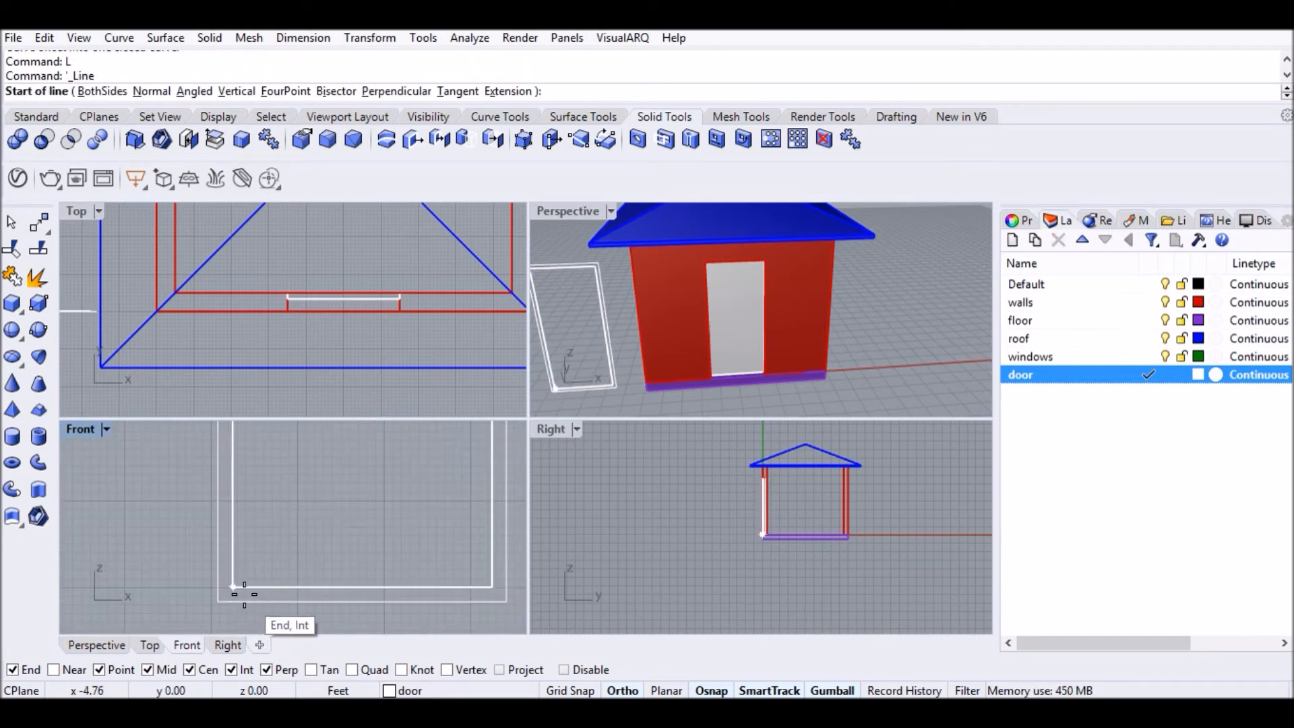
click(234, 586)
click(220, 583)
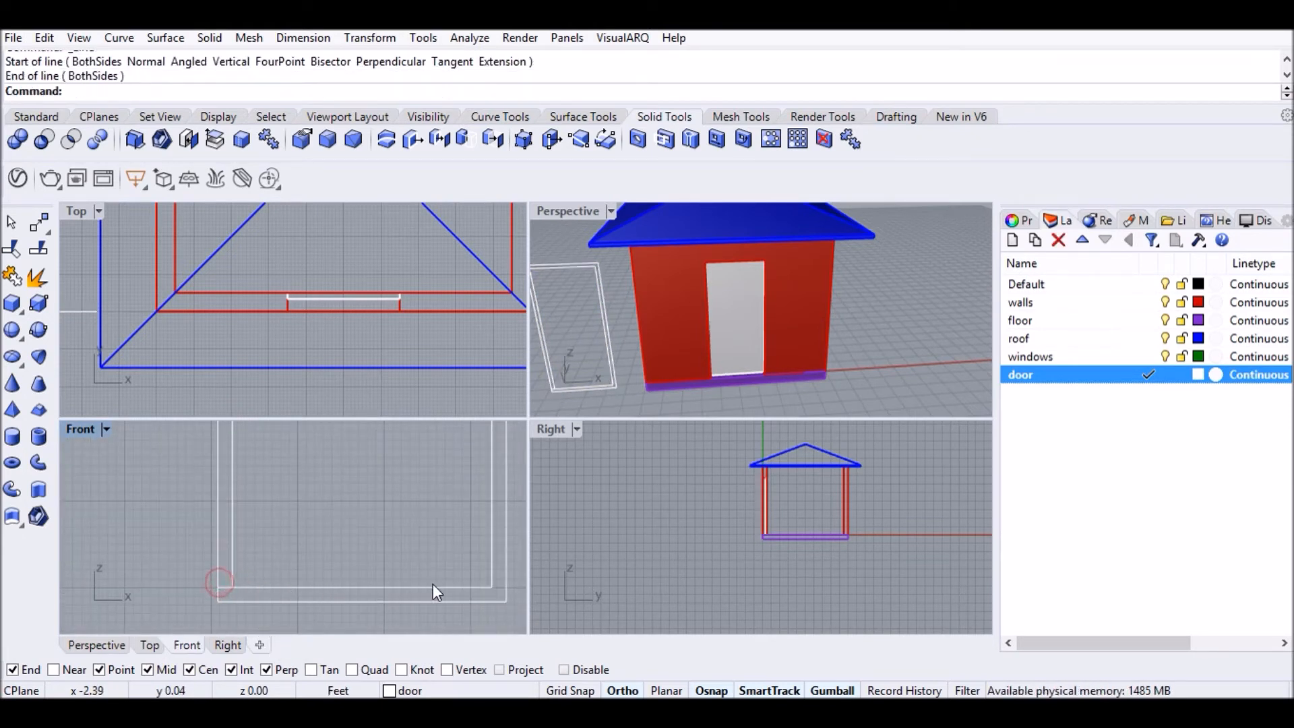
text(L)
key(Return)
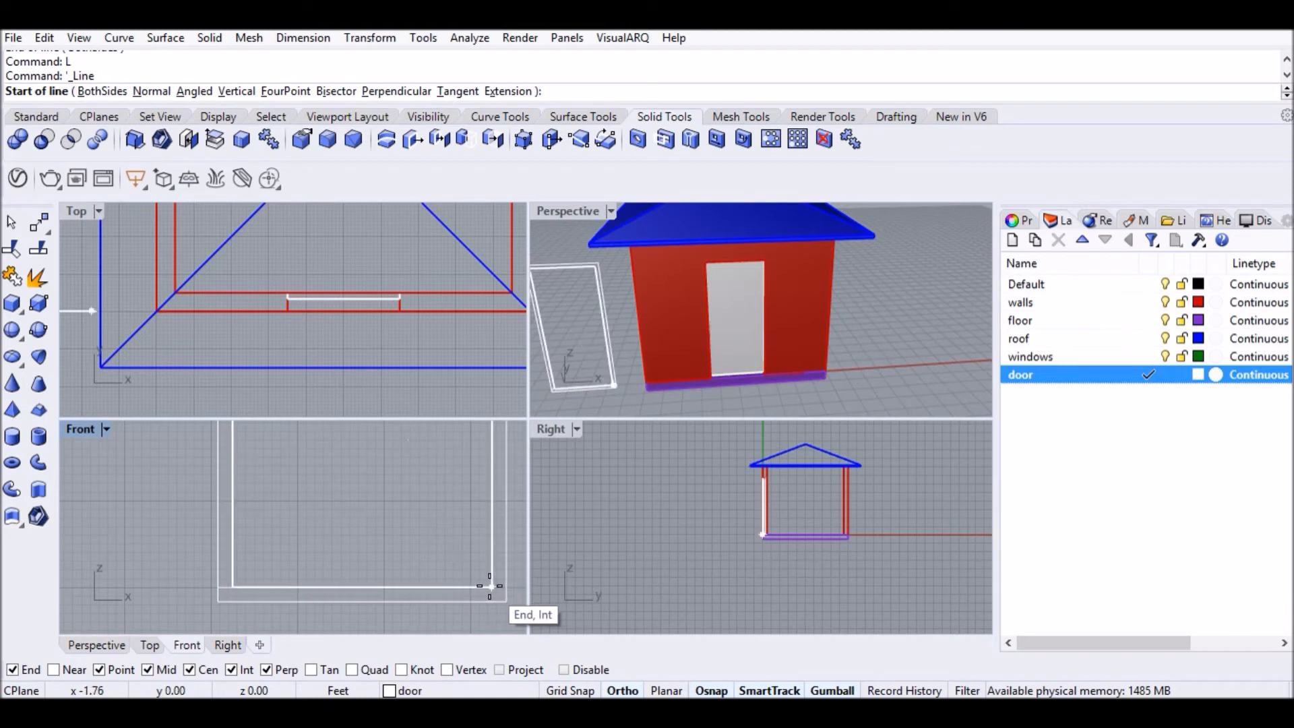
click(490, 586)
click(507, 586)
scroll(414, 565, down, 2)
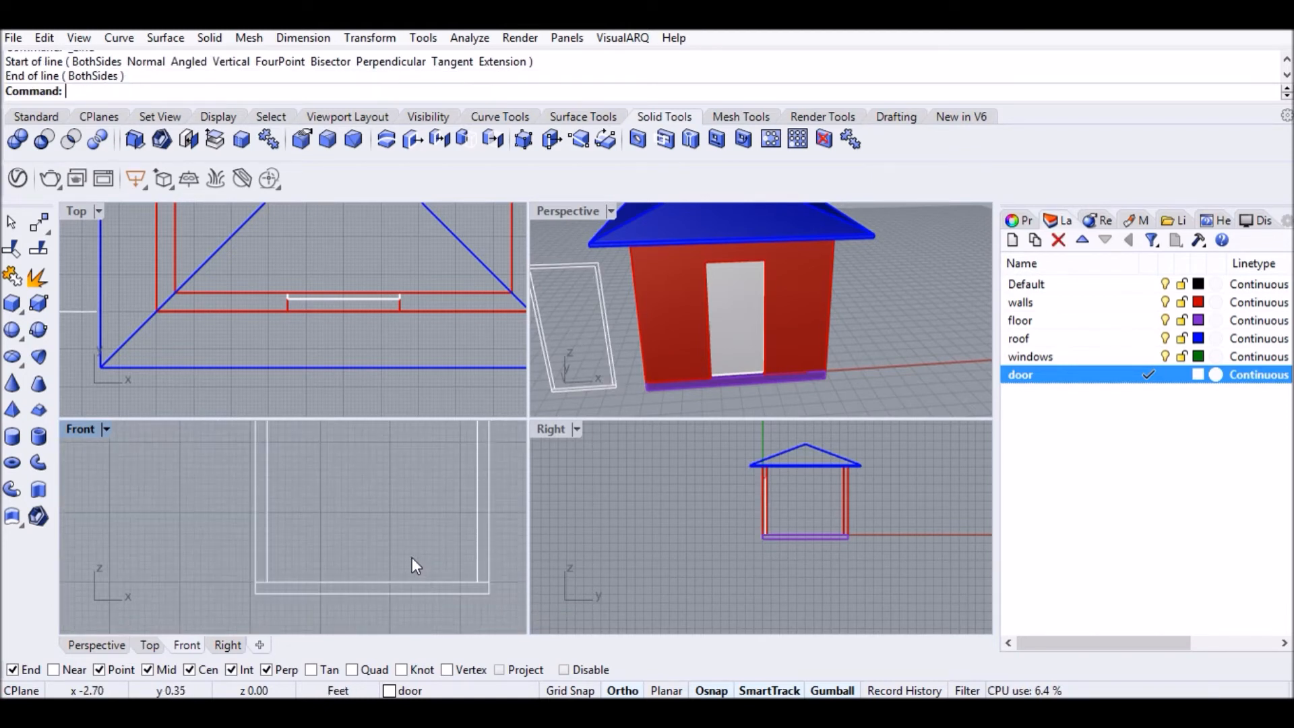
Trim away both bottom edges to leave an inverted-U frame profile, then select its curves.
text(Trim)
key(Return)
drag(228, 526, 229, 527)
key(Return)
drag(292, 575, 237, 586)
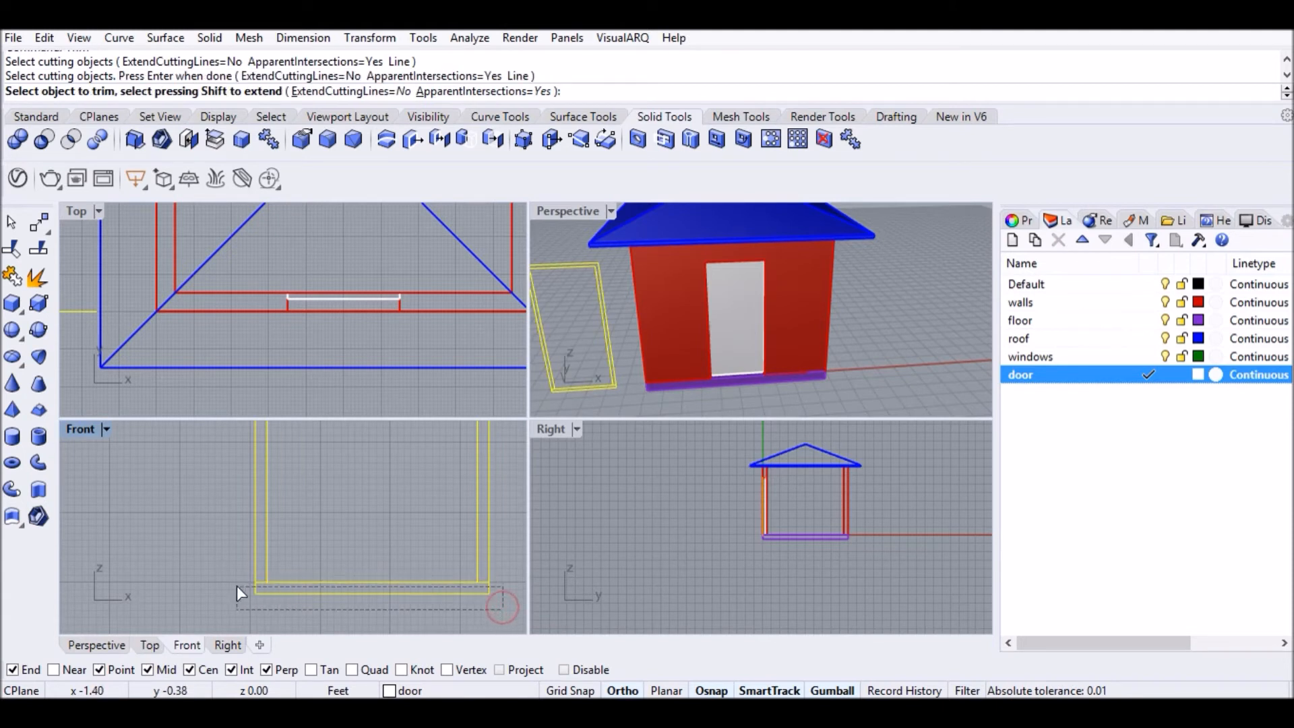
key(Return)
key(Return)
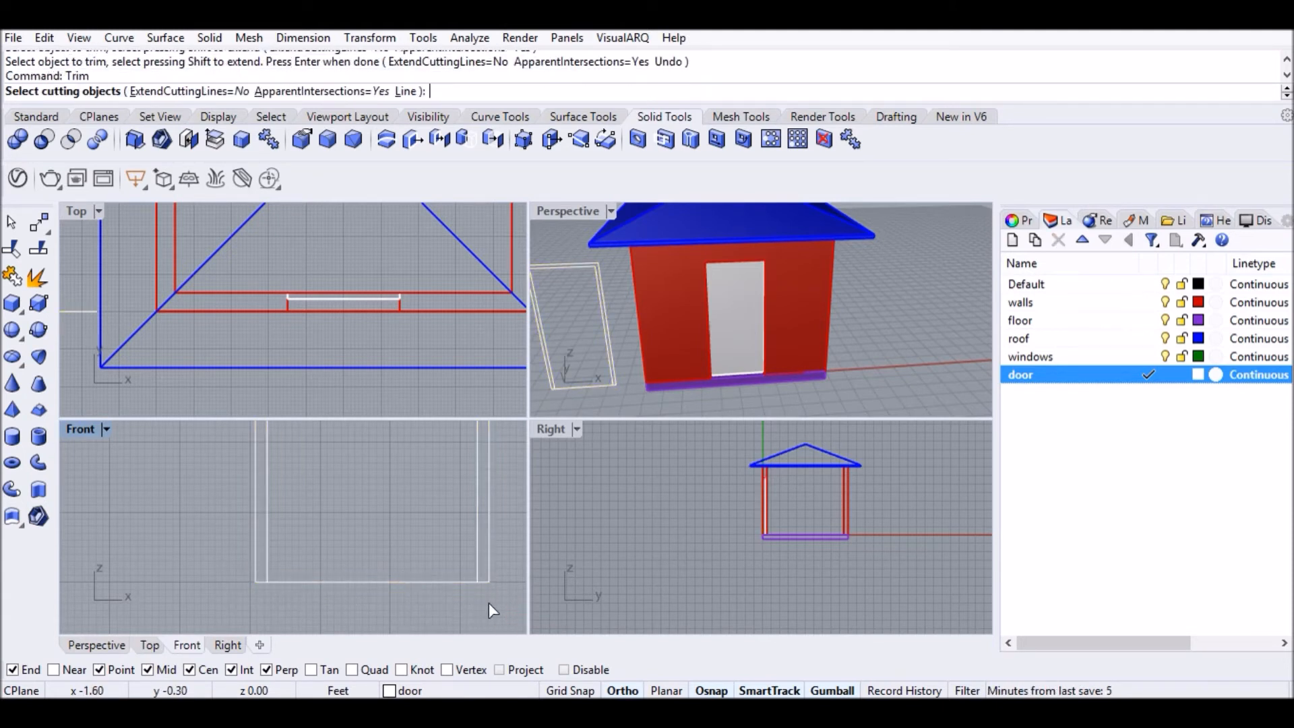
drag(225, 544, 225, 542)
key(Return)
drag(403, 593, 353, 569)
key(Return)
scroll(314, 593, down, 6)
scroll(314, 593, down, 5)
drag(366, 561, 374, 607)
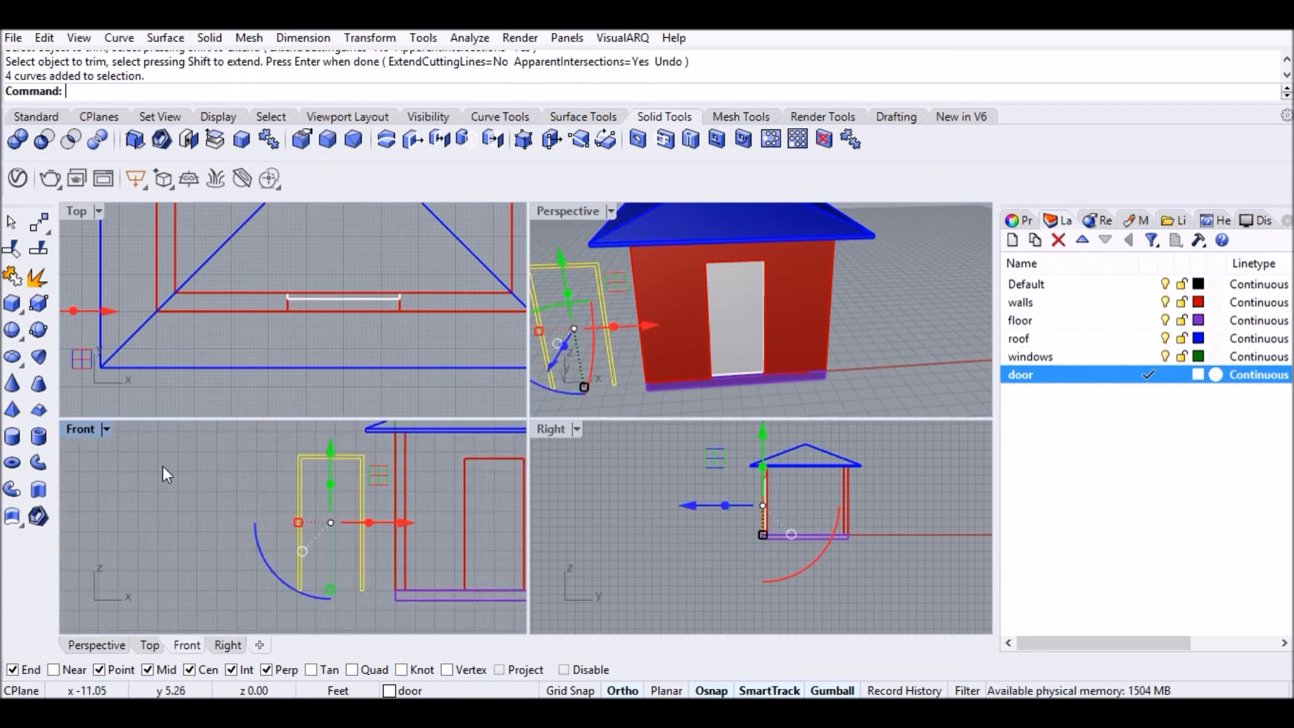
Join the four frame curves into a planar surface and delete the leftover outline curve.
click(41, 121)
click(15, 439)
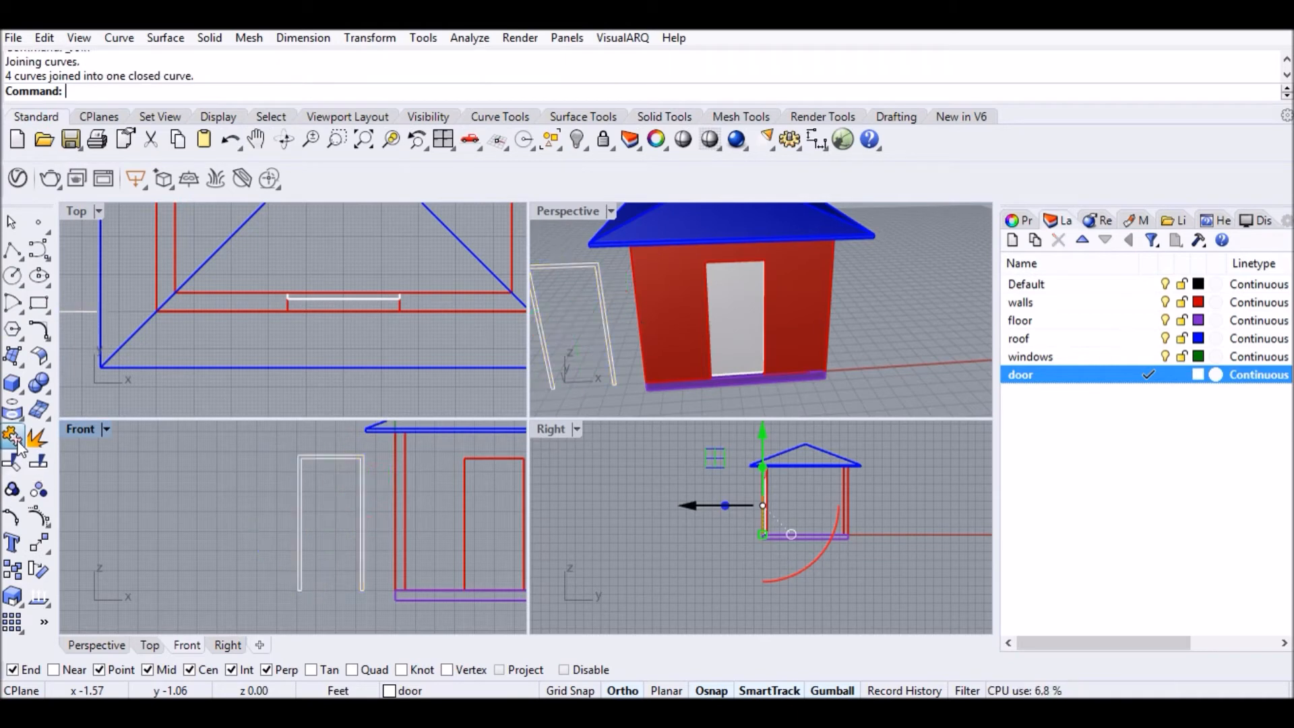
text(PlanarSrf)
key(Return)
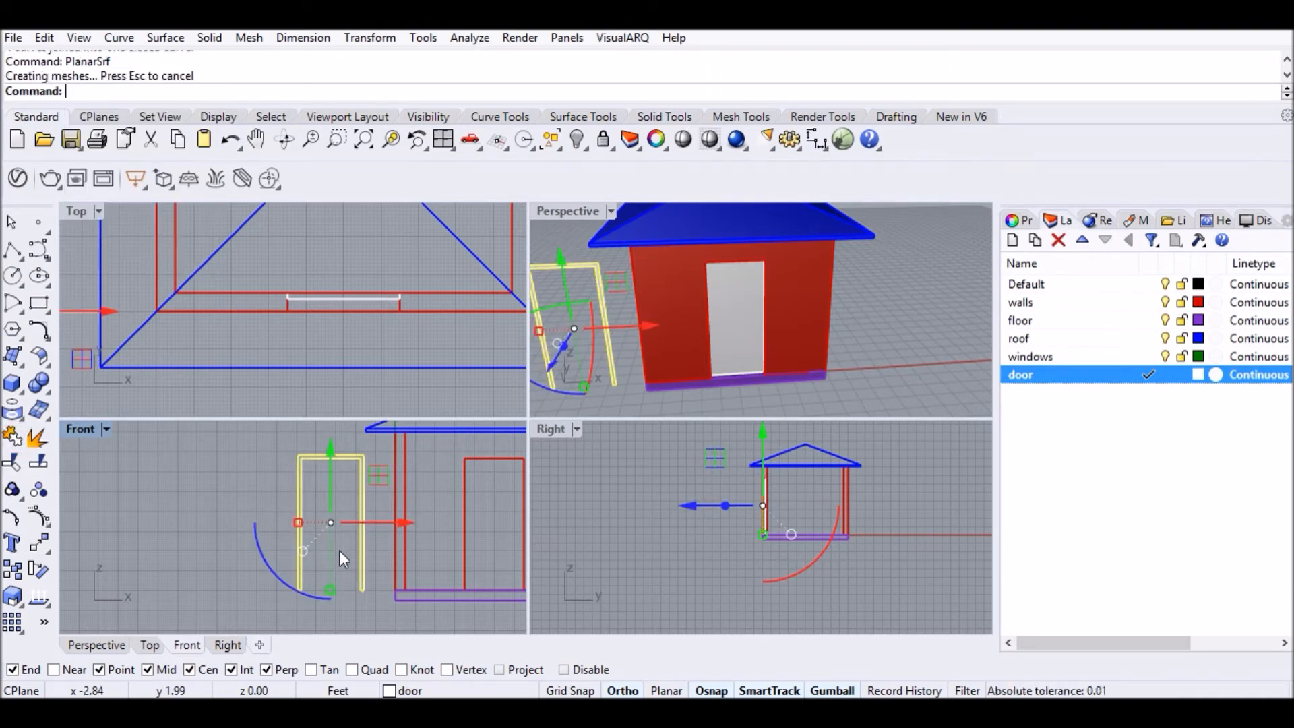
scroll(347, 455, up, 5)
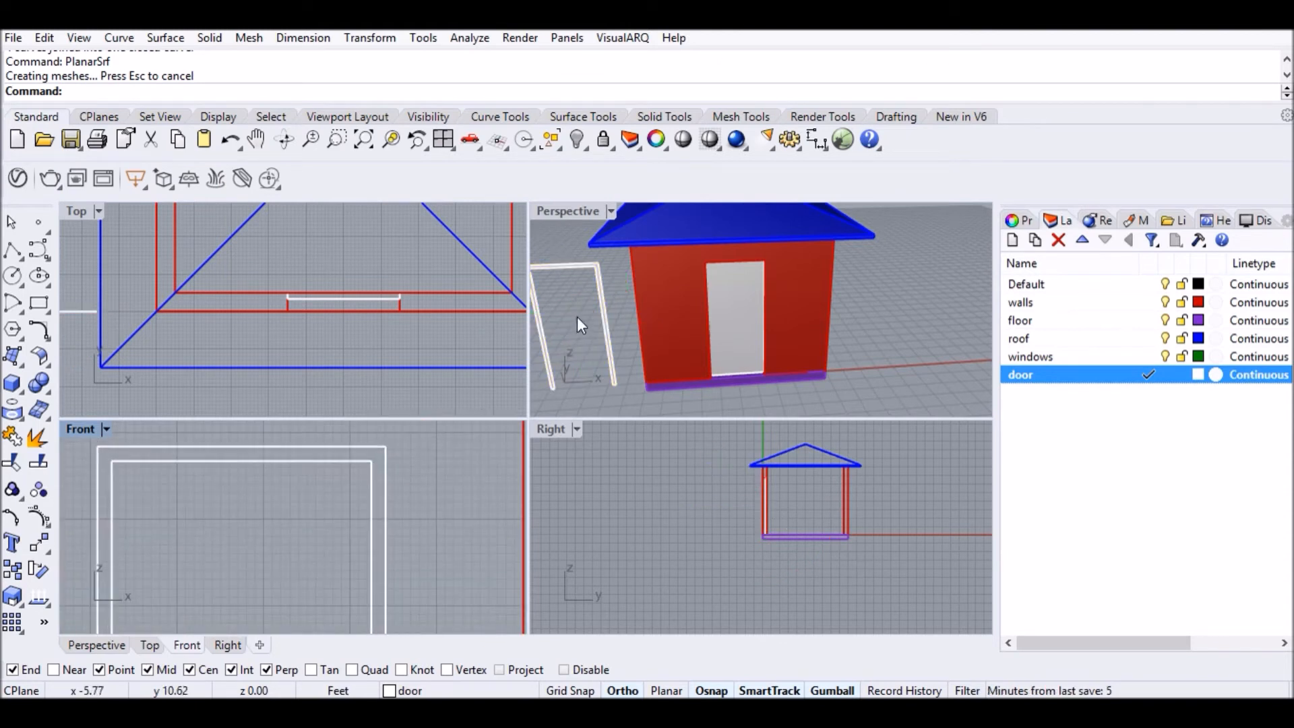
right_drag(577, 325, 599, 293)
click(593, 298)
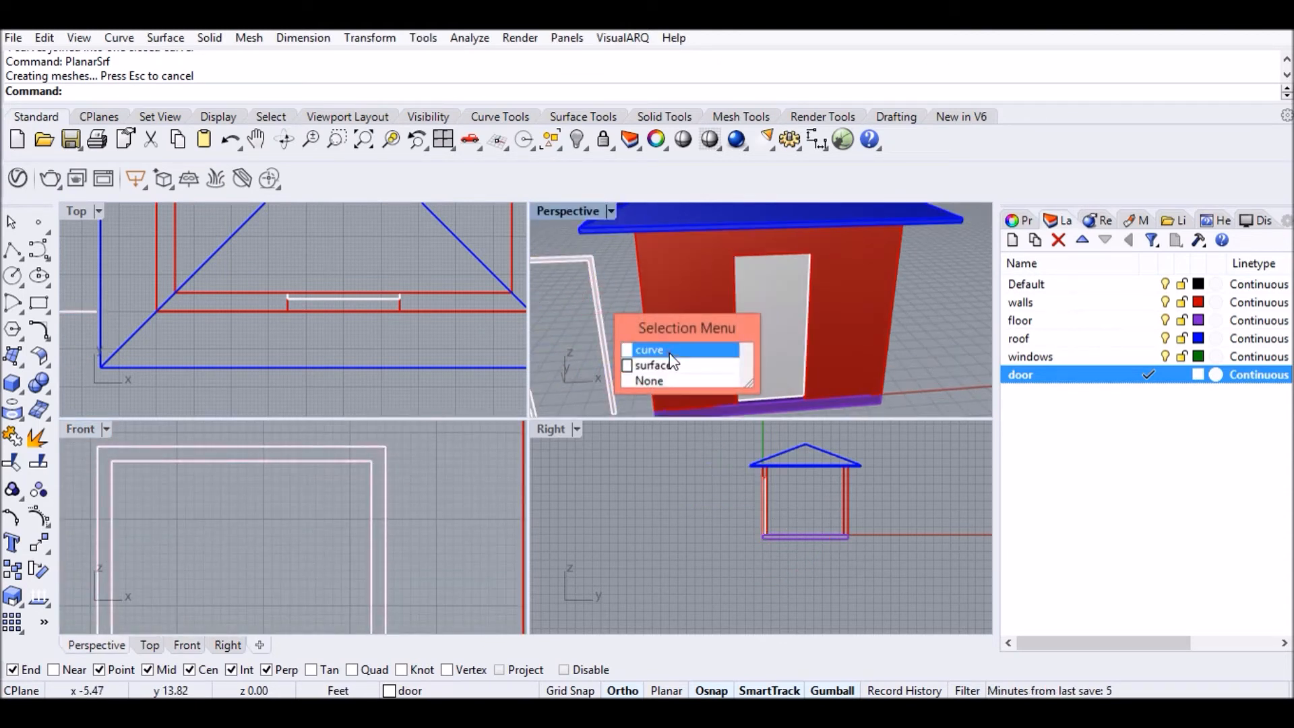
click(669, 353)
key(Delete)
Move the frame surface from its bottom corner into the door opening.
click(607, 338)
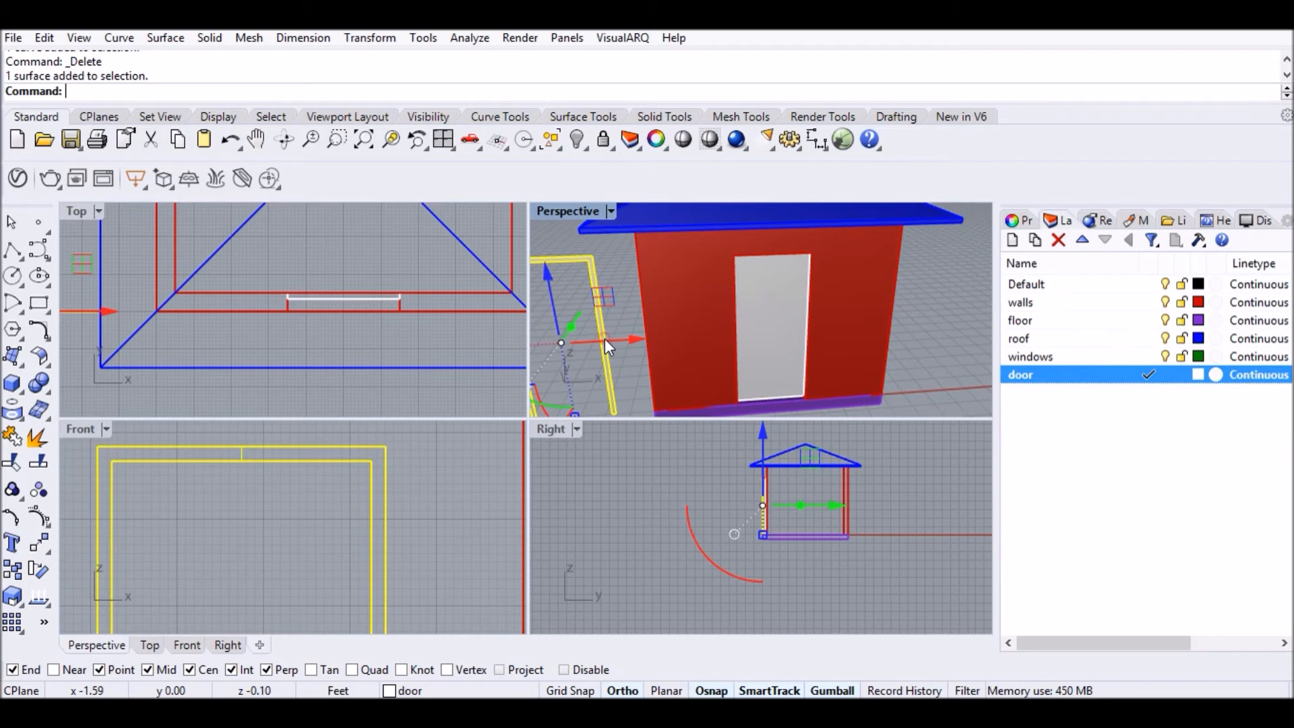
text(M)
key(Return)
right_drag(613, 266, 598, 378)
scroll(597, 375, up, 5)
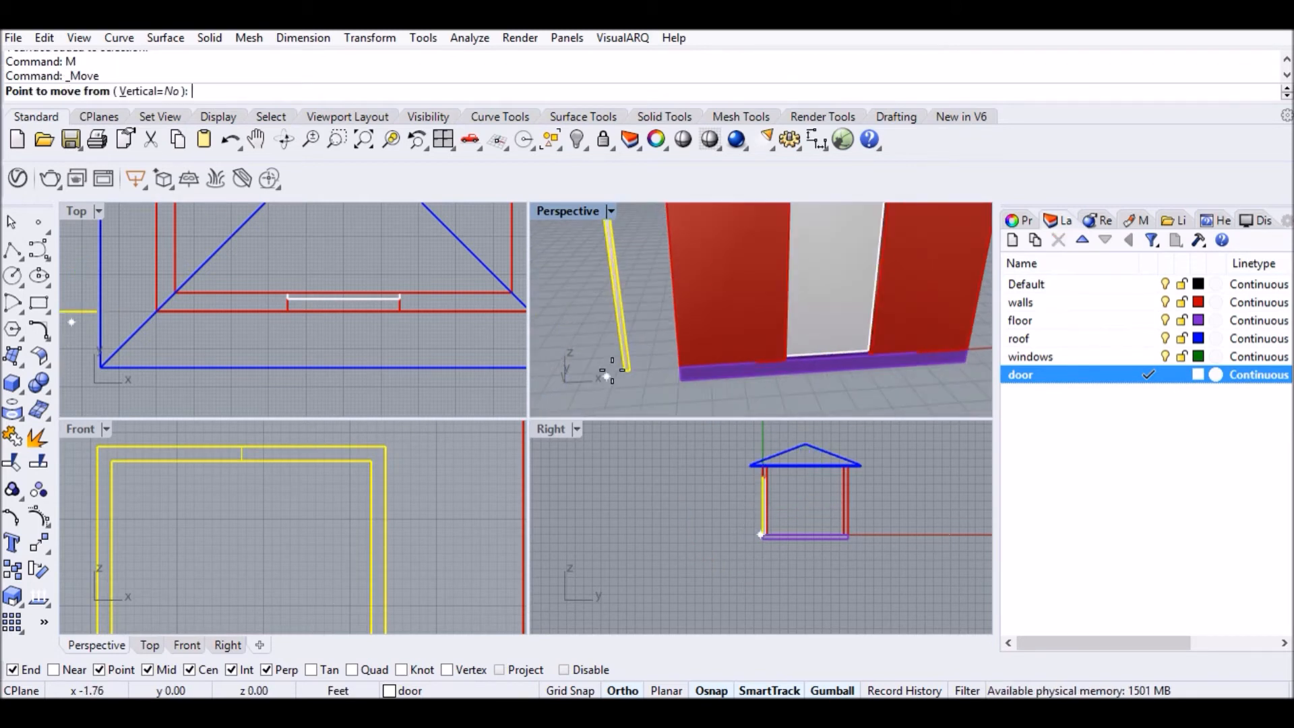
click(610, 368)
scroll(809, 358, up, 2)
scroll(926, 358, up, 3)
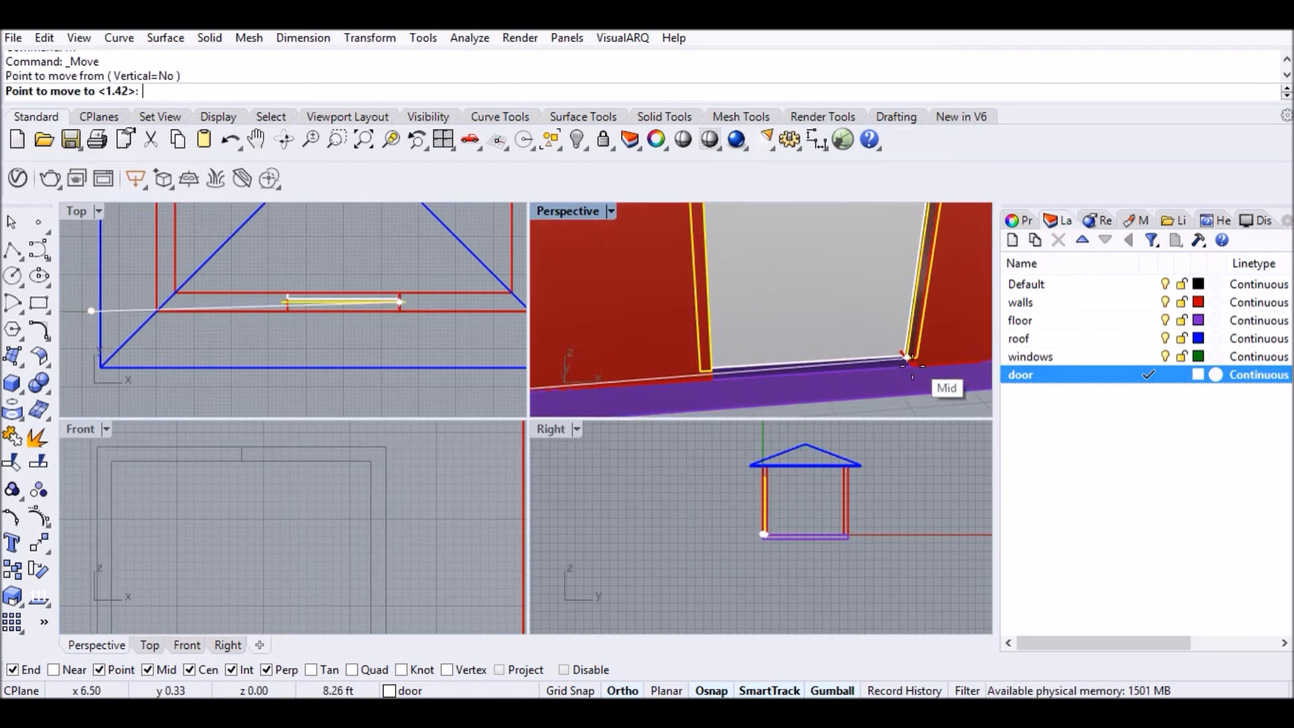
click(912, 375)
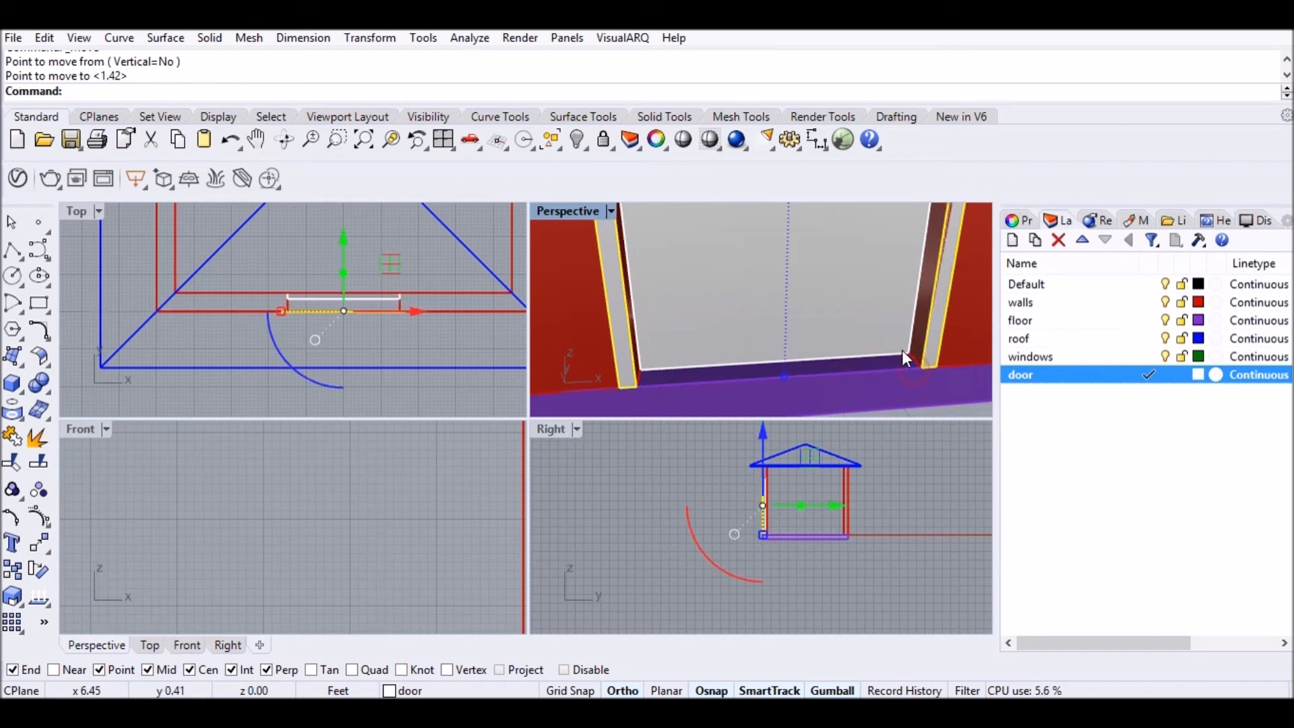
Extrude the frame surface 1" deep into a solid door frame.
text(ExtrudeSrf)
key(Return)
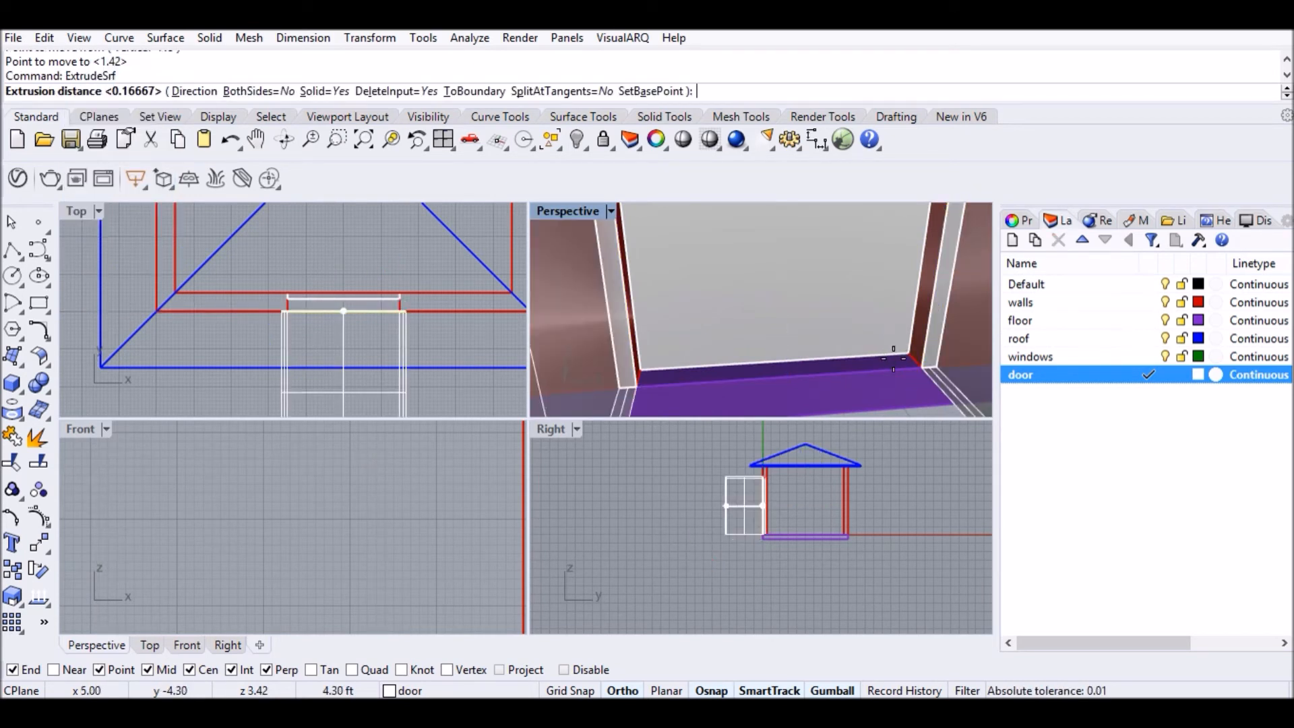
scroll(890, 356, down, 2)
scroll(890, 354, down, 2)
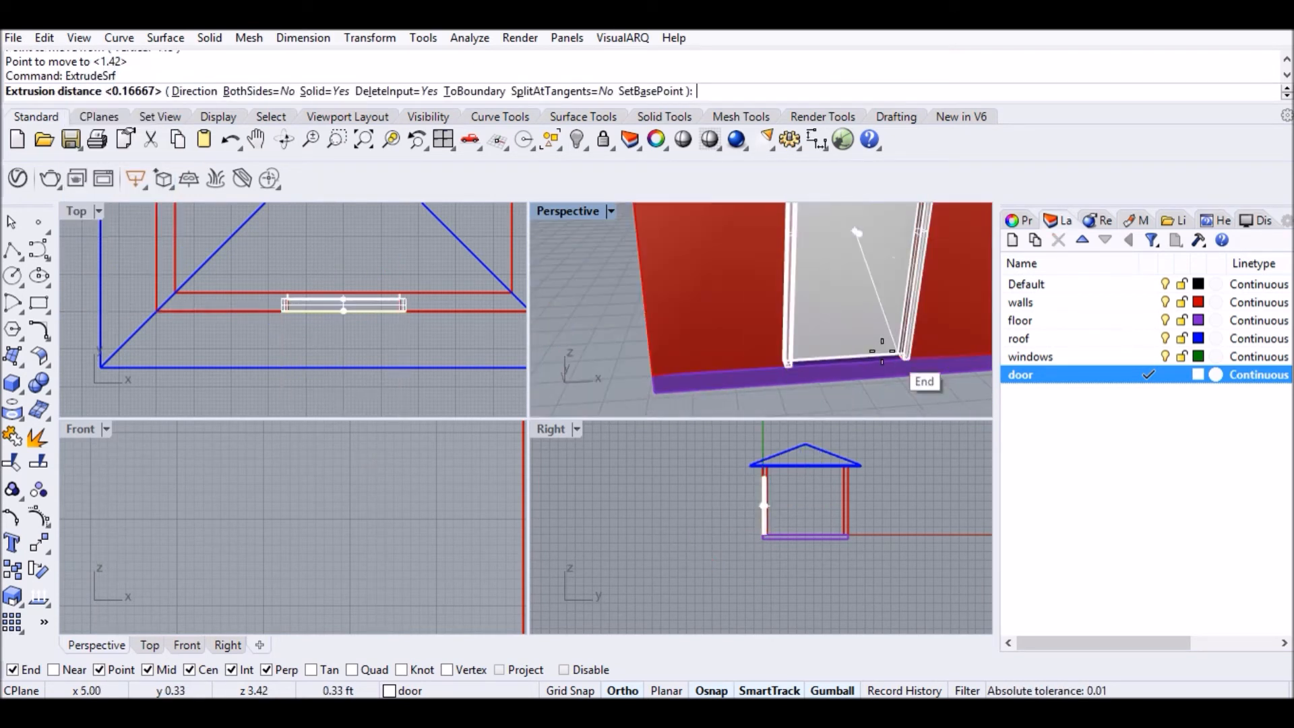
text(1)
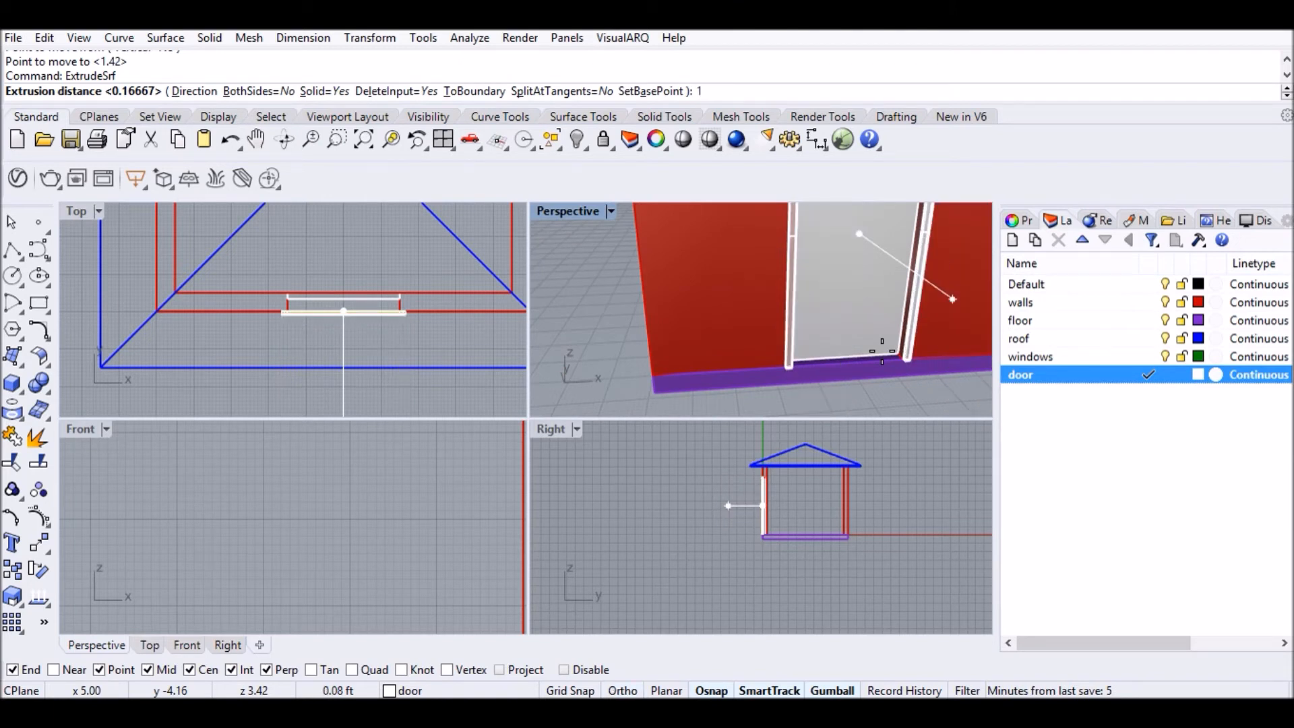
key(Return)
scroll(882, 351, down, 7)
right_drag(861, 365, 729, 334)
scroll(725, 335, down, 5)
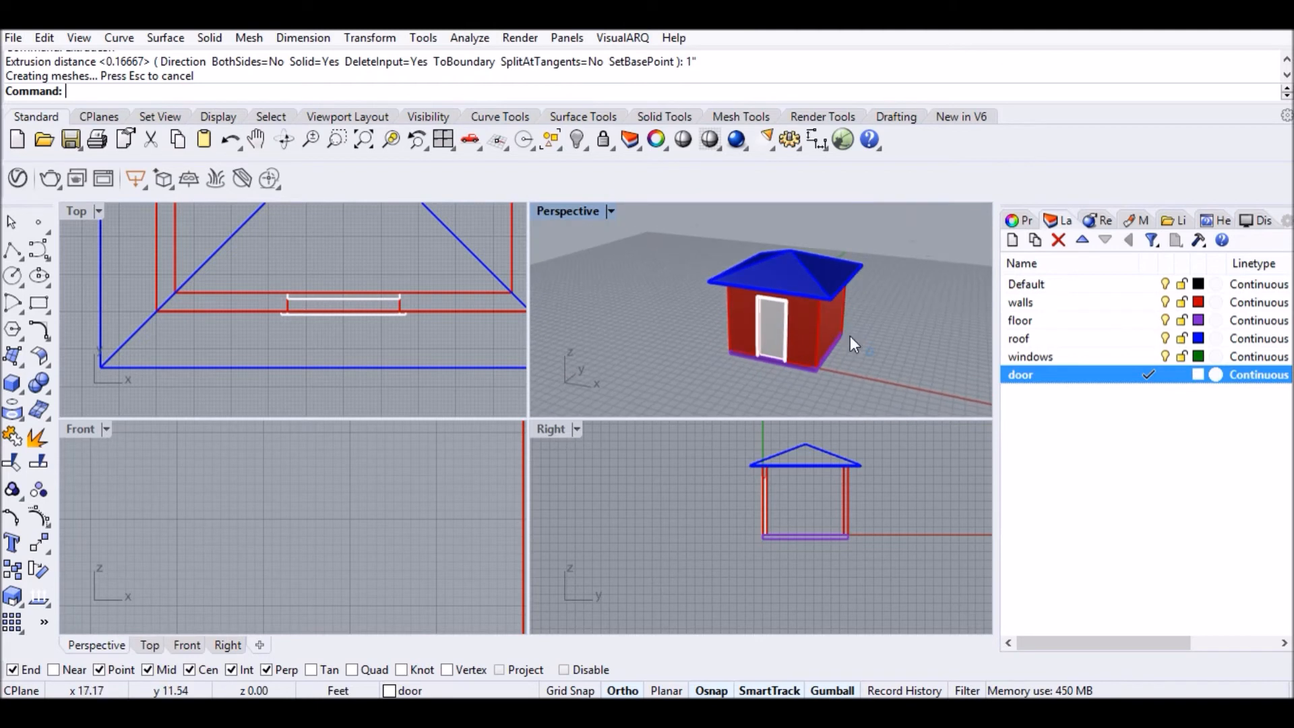
Make windows the current layer and draw a 6' by 3' rectangle from the wall-floor corner.
click(1148, 357)
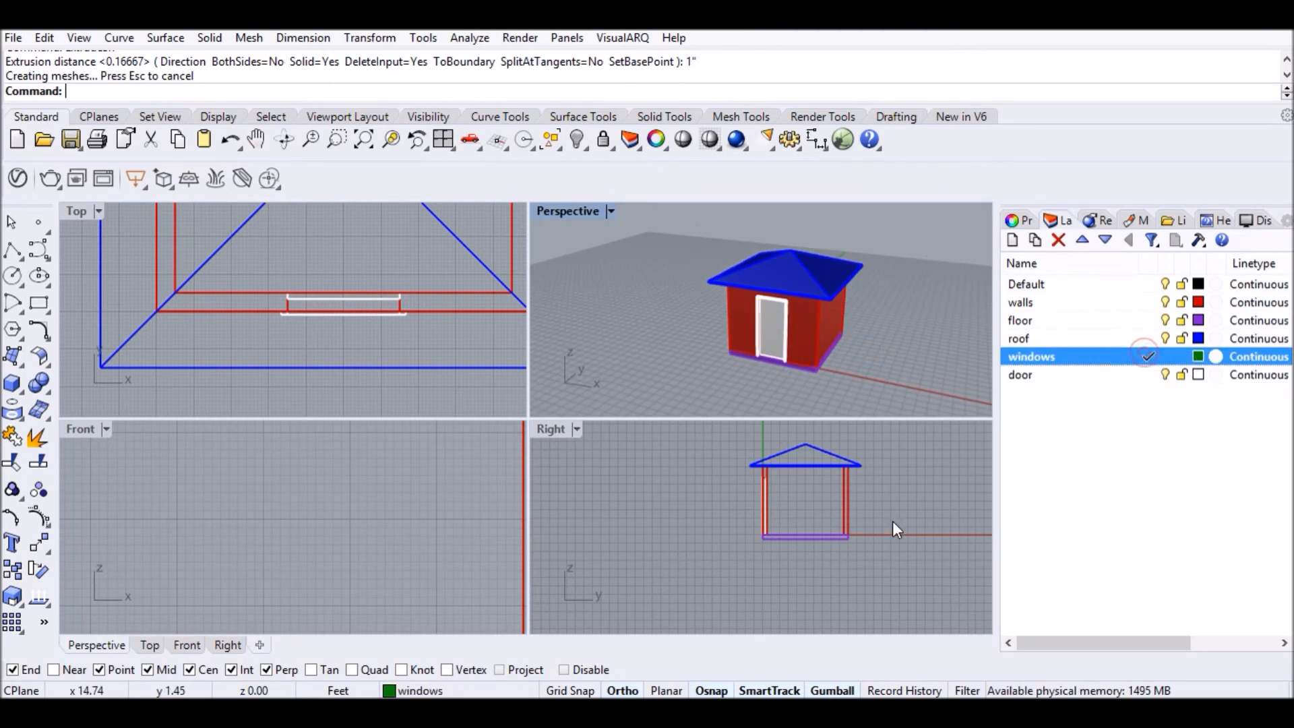
scroll(819, 484, up, 4)
scroll(824, 569, down, 1)
scroll(824, 568, up, 2)
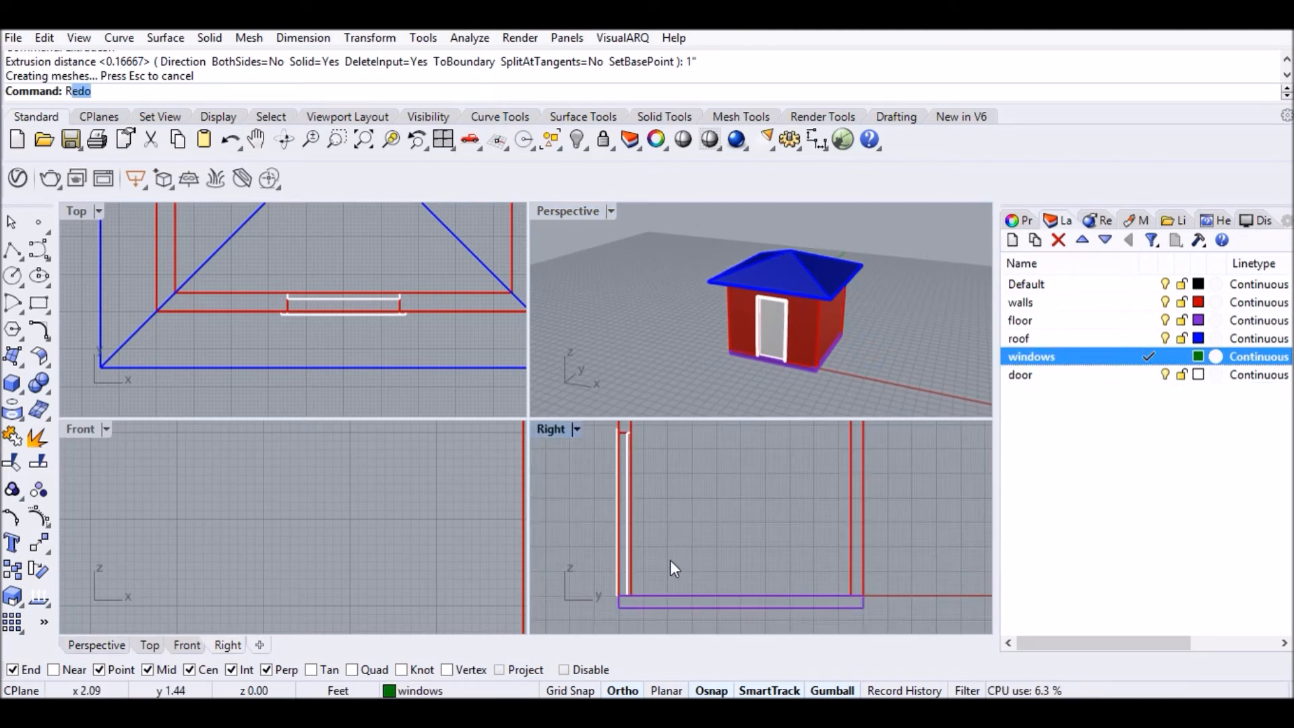
key(Return)
click(632, 596)
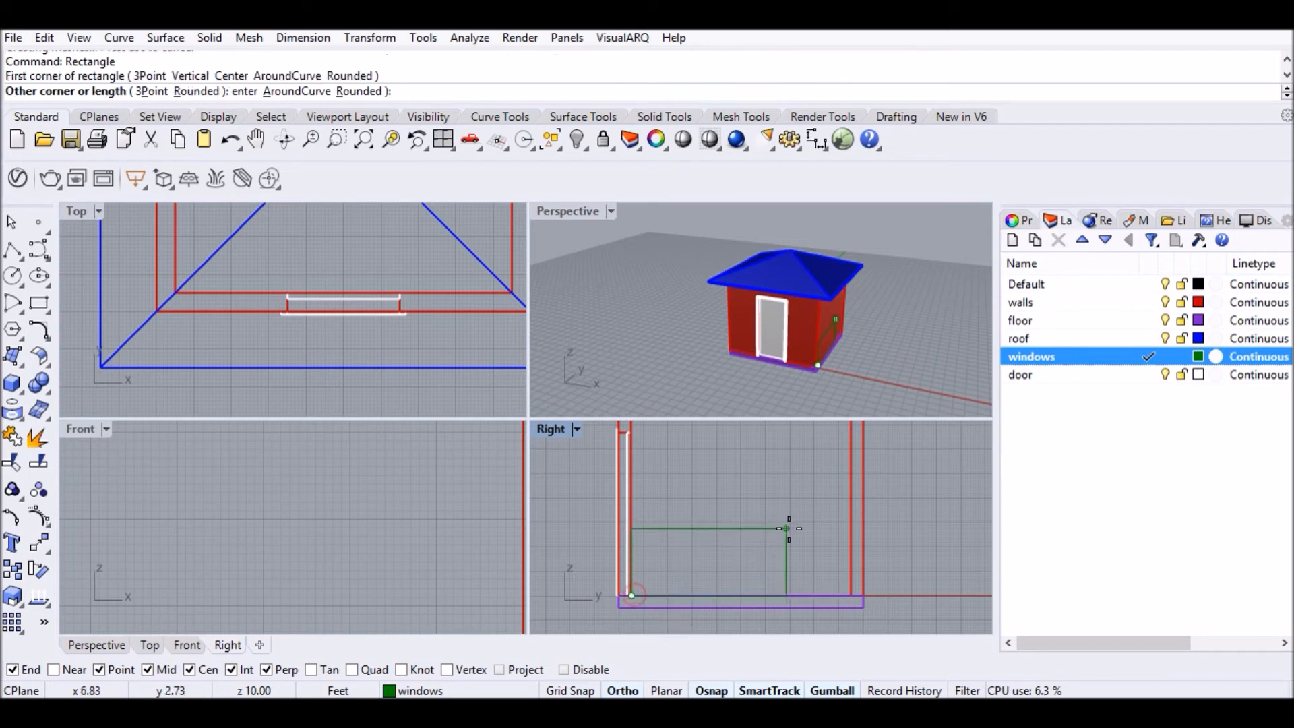
text(@6',)
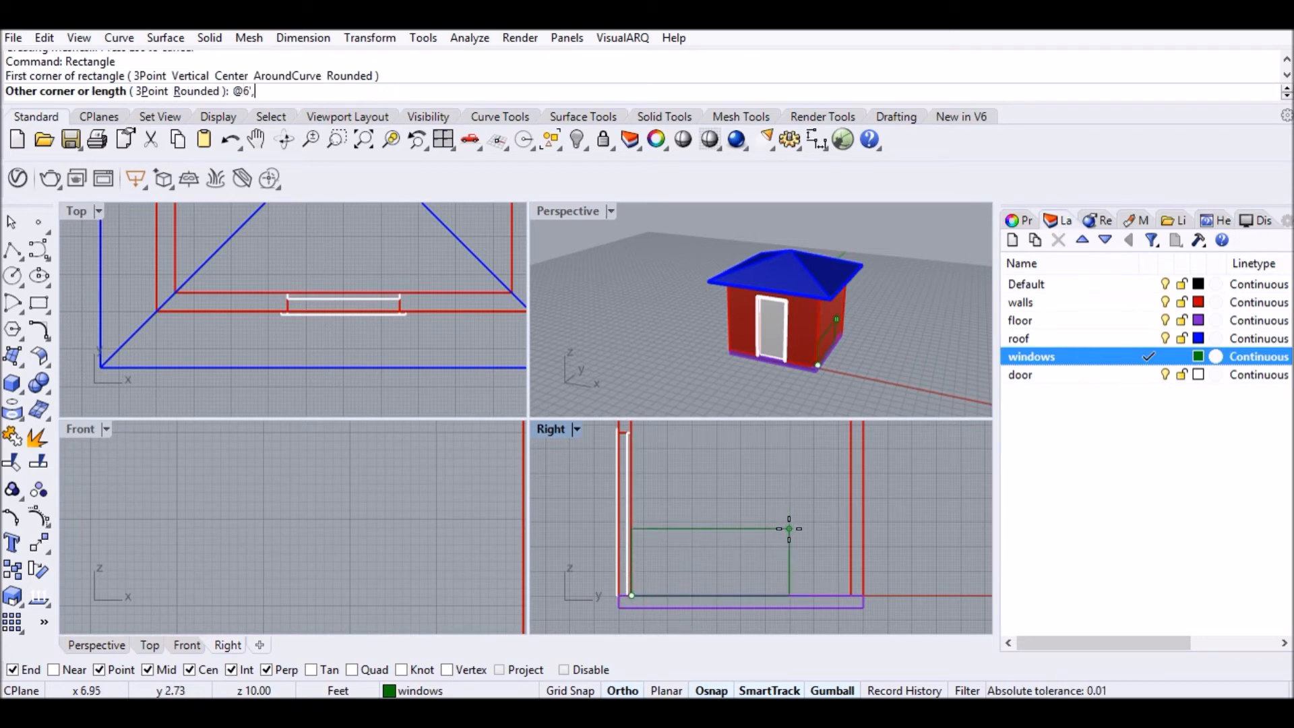
text(3')
key(Return)
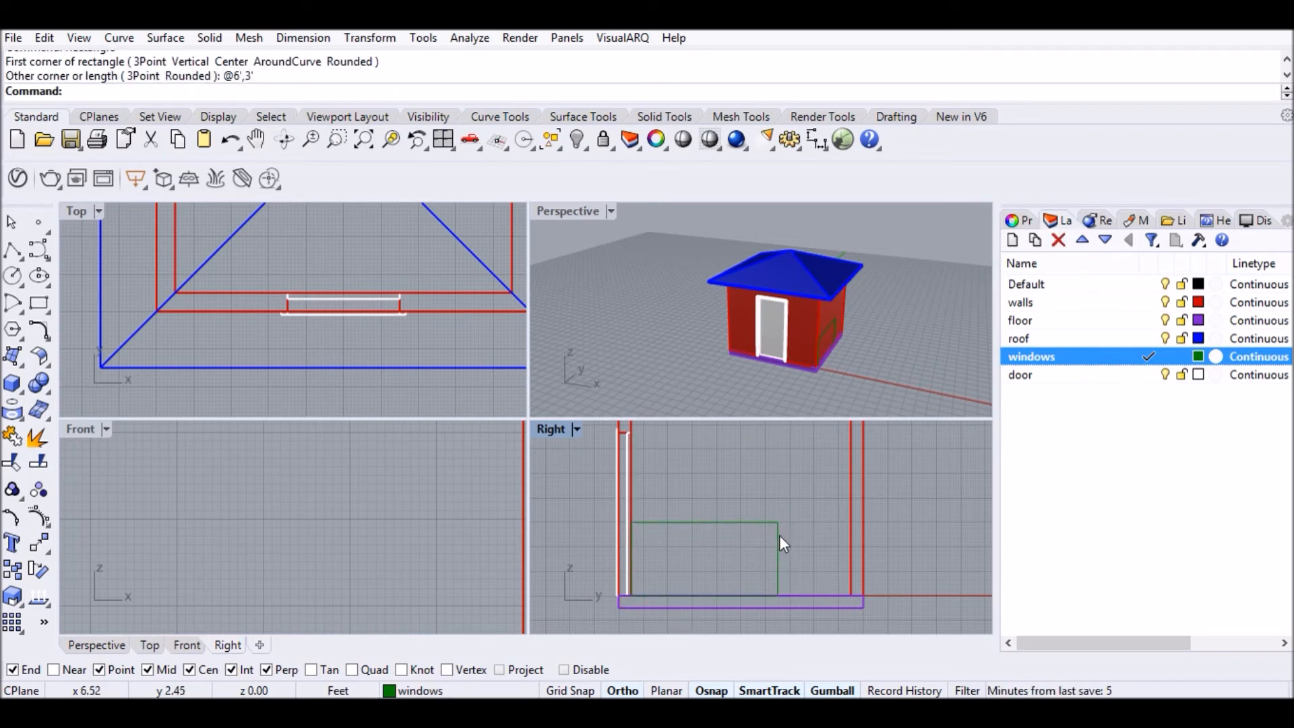
Move the window rectangle along the wall and raise it 6'8", then undo the raise.
click(779, 544)
text(m)
key(Return)
click(705, 595)
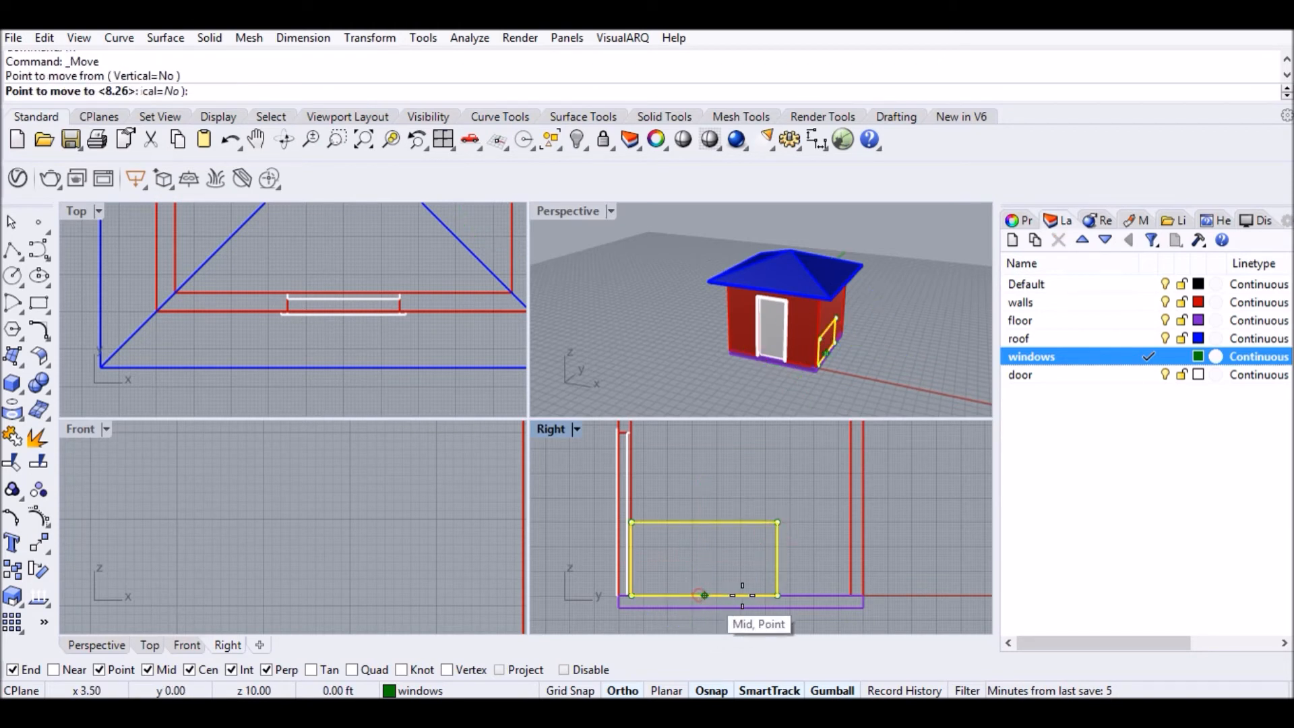
click(741, 595)
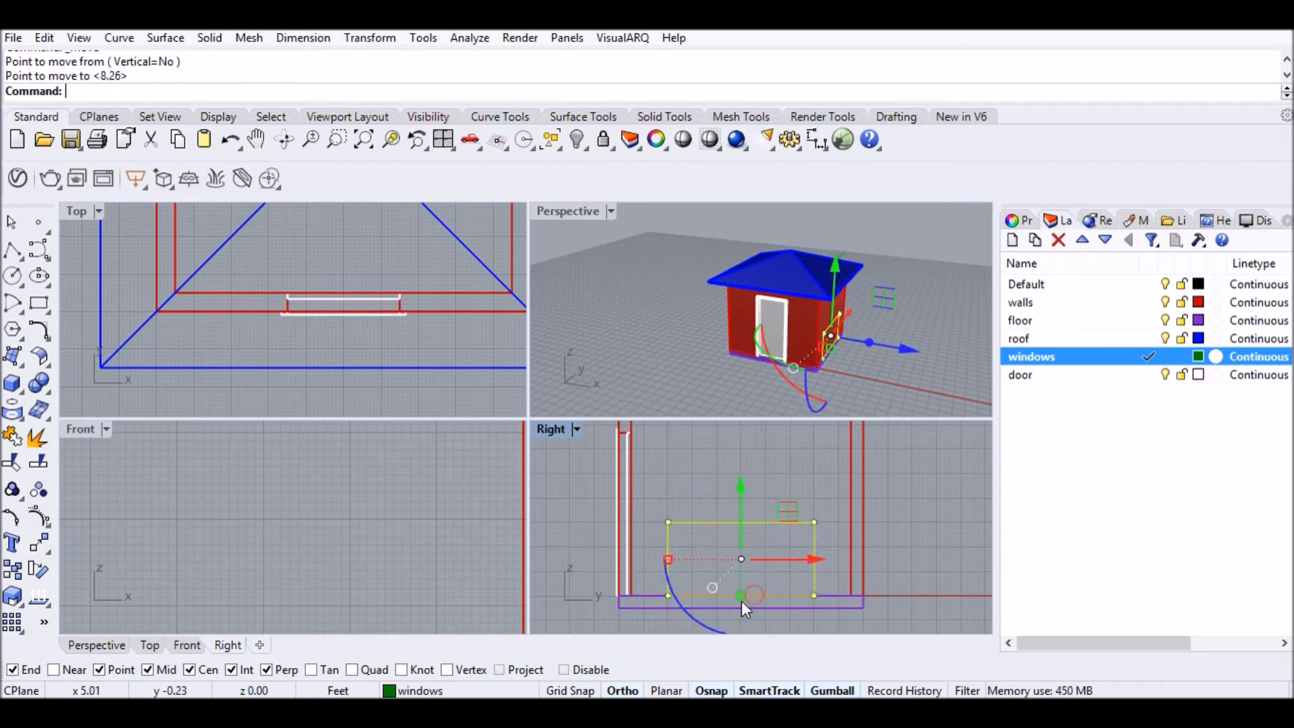
click(744, 511)
text(6'8)
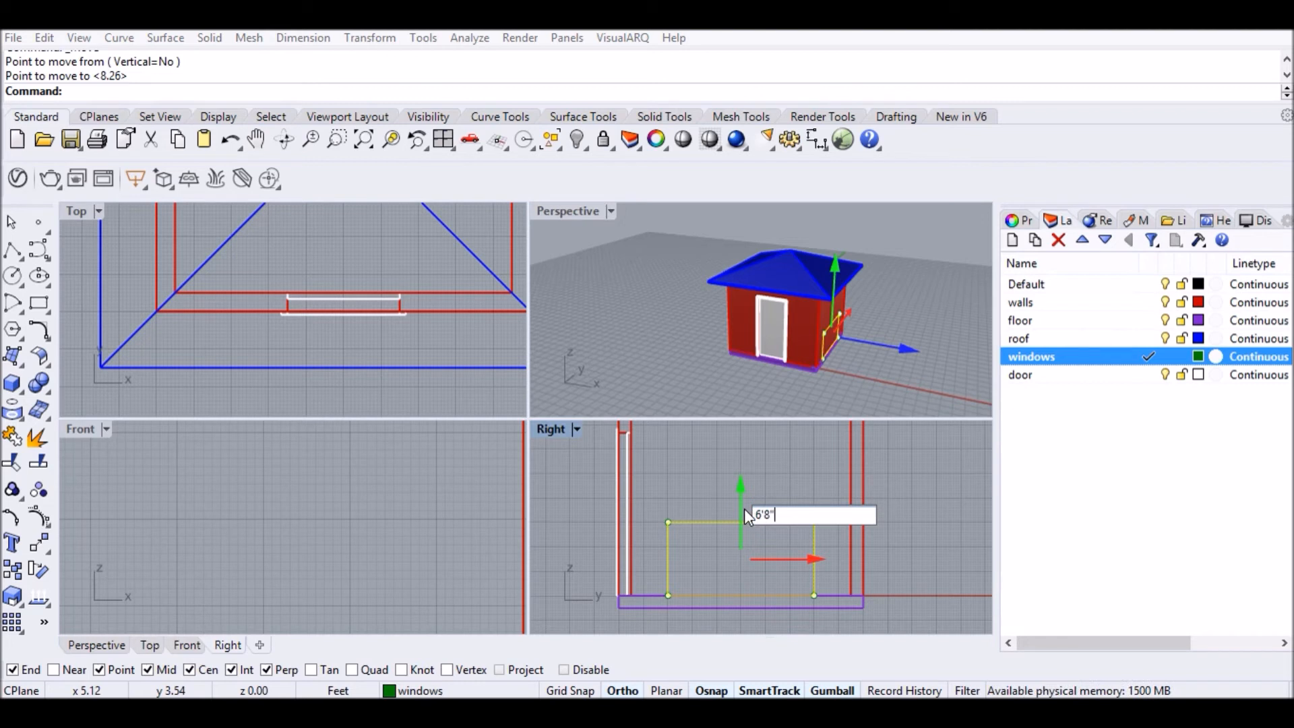
text(")
key(Return)
scroll(744, 509, down, 3)
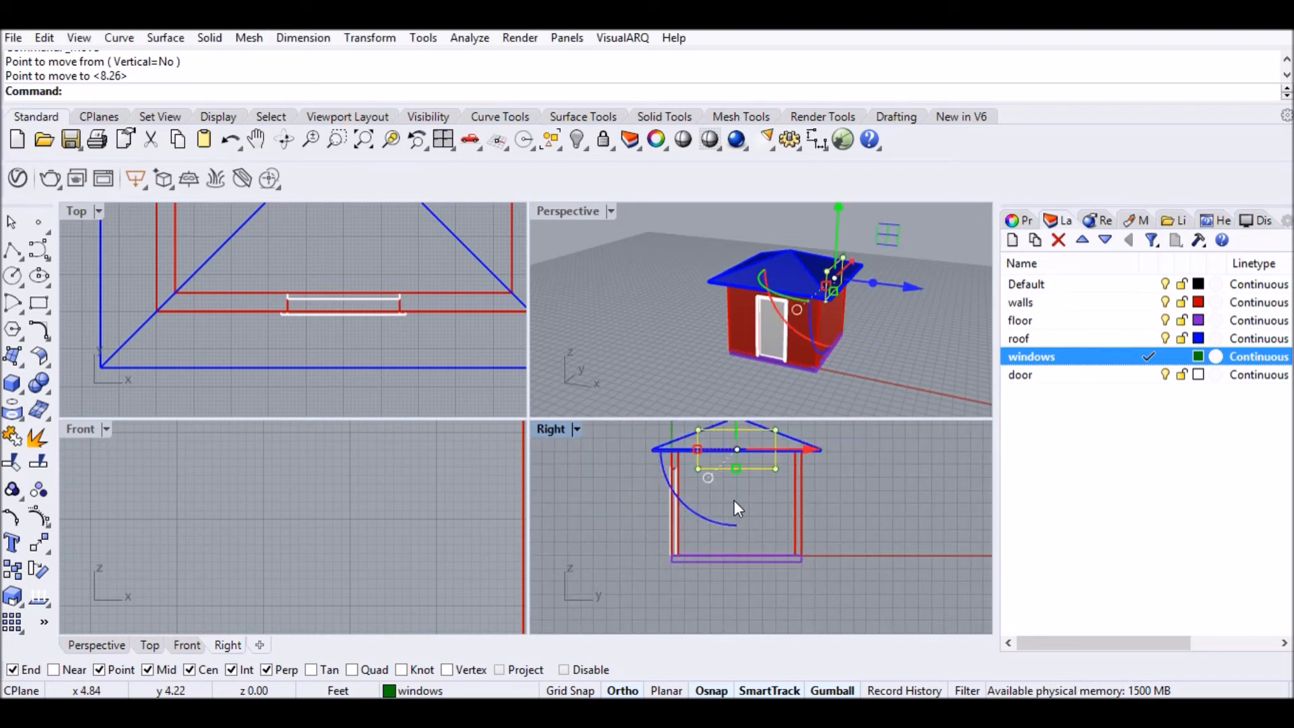
key(ctrl+z)
scroll(745, 539, up, 3)
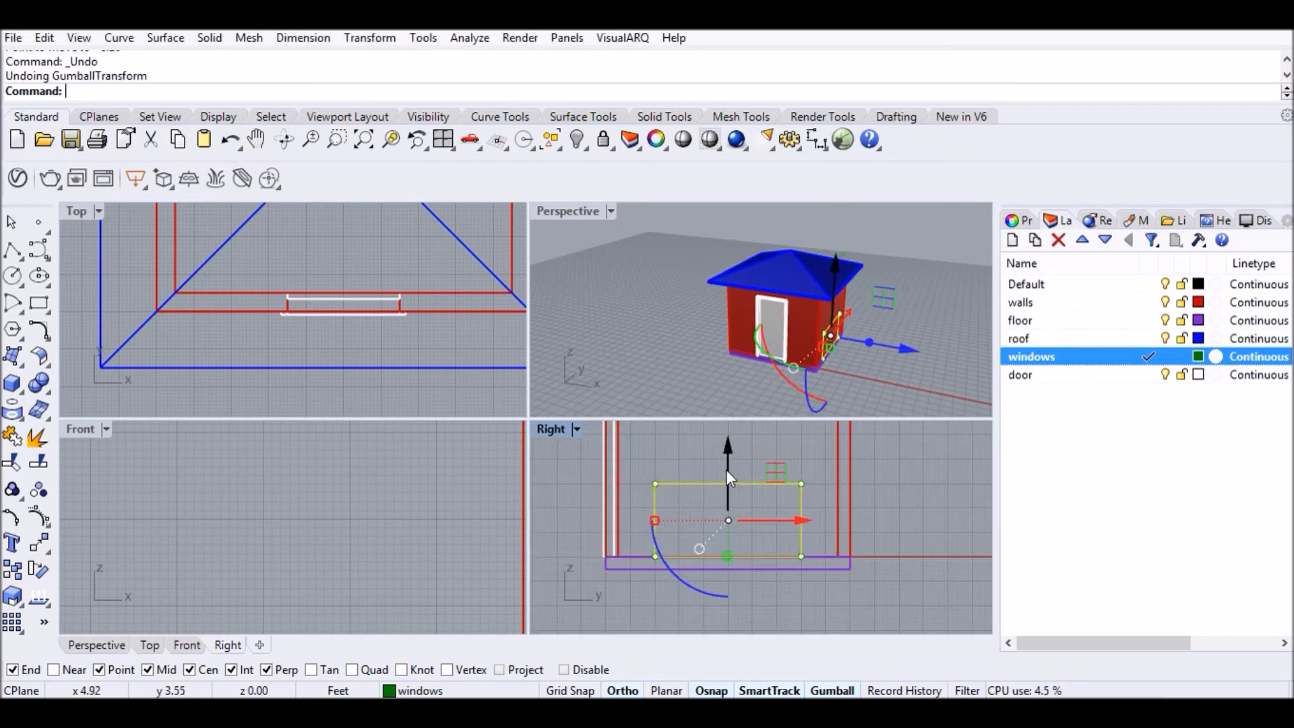
scroll(727, 472, down, 1)
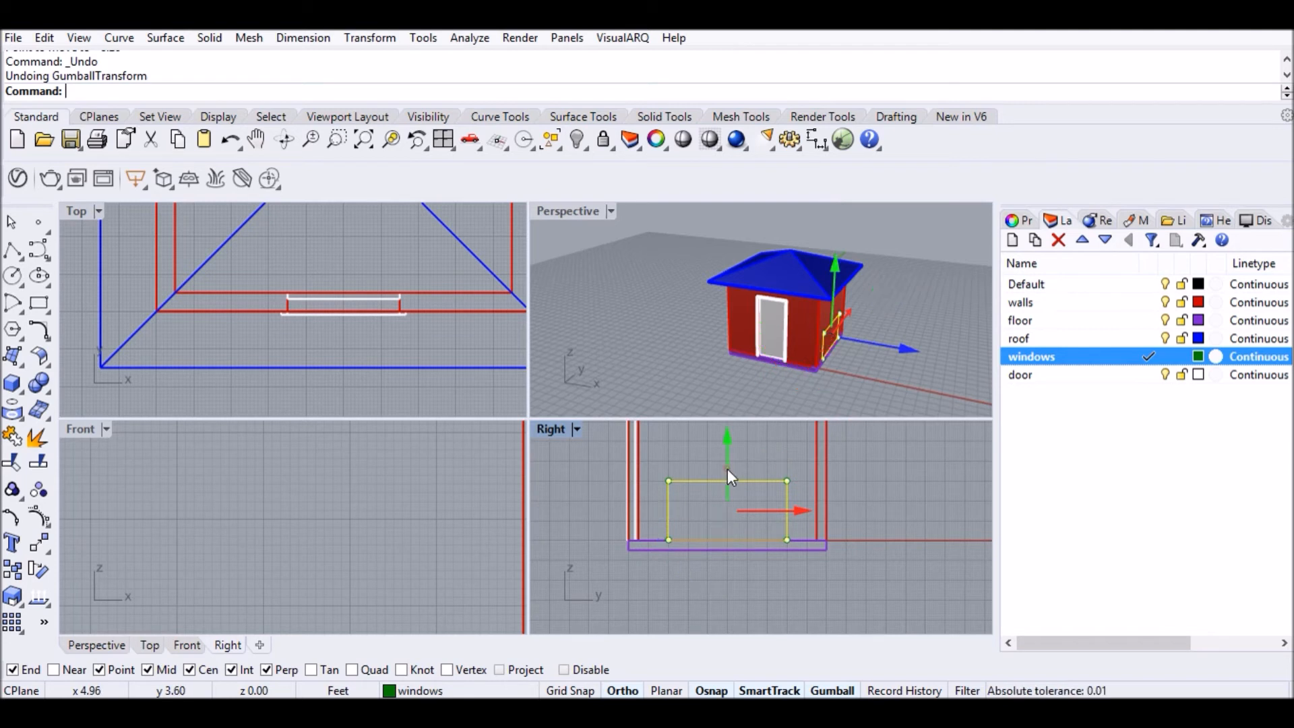
Raise the window rectangle 6 feet, then fine-tune its height with gumball drags.
click(729, 470)
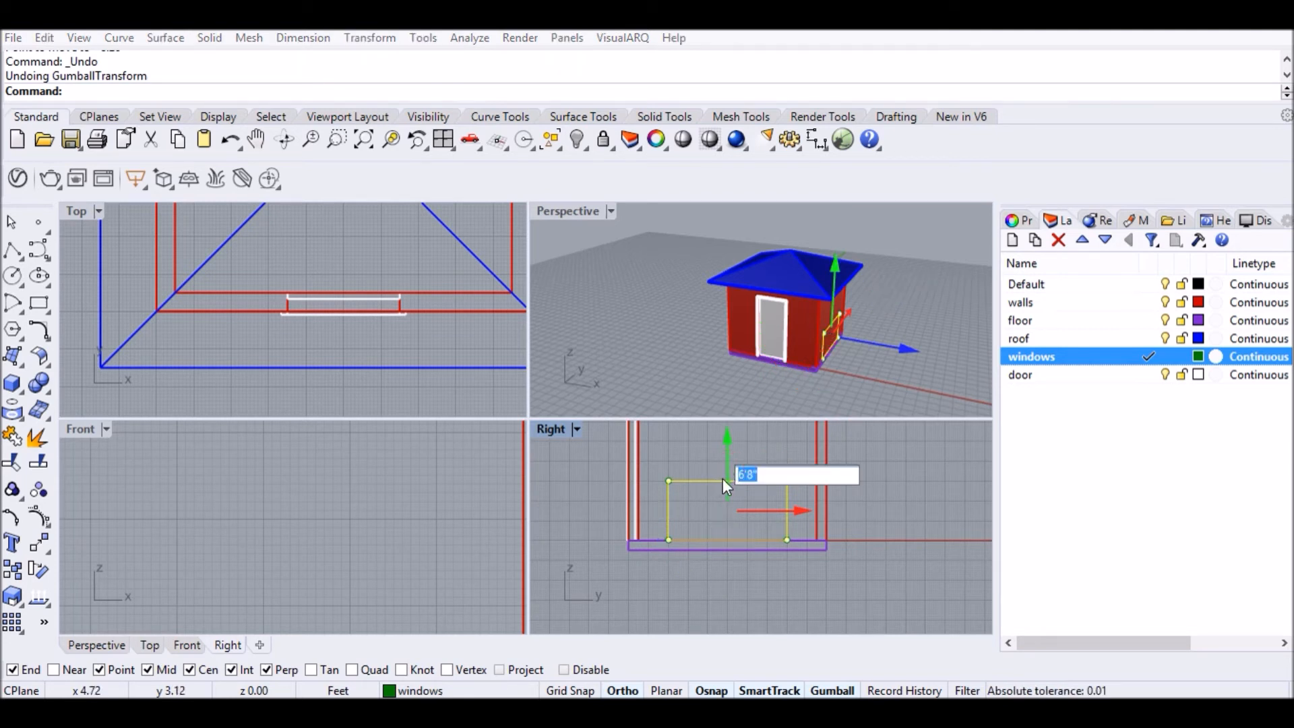
key(Return)
scroll(724, 480, down, 4)
right_drag(733, 507, 749, 591)
drag(743, 450, 738, 480)
scroll(728, 526, up, 4)
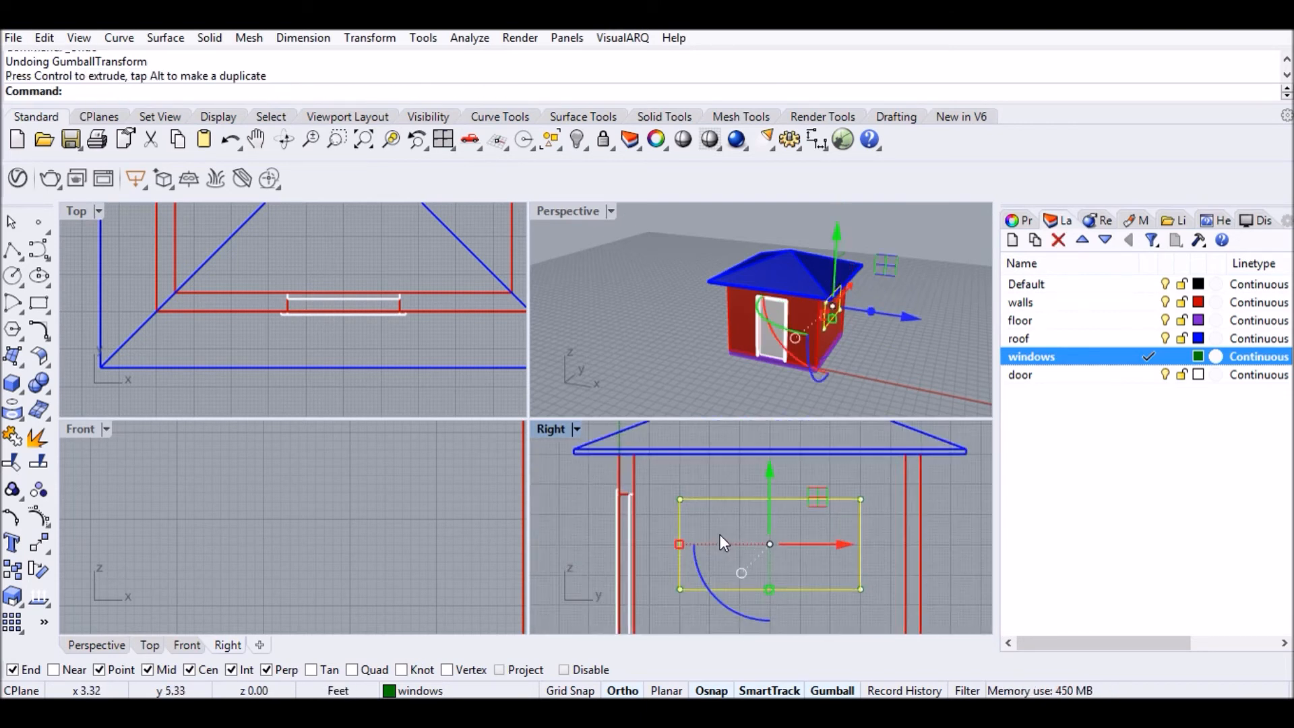
scroll(782, 478, up, 2)
drag(775, 489, 778, 482)
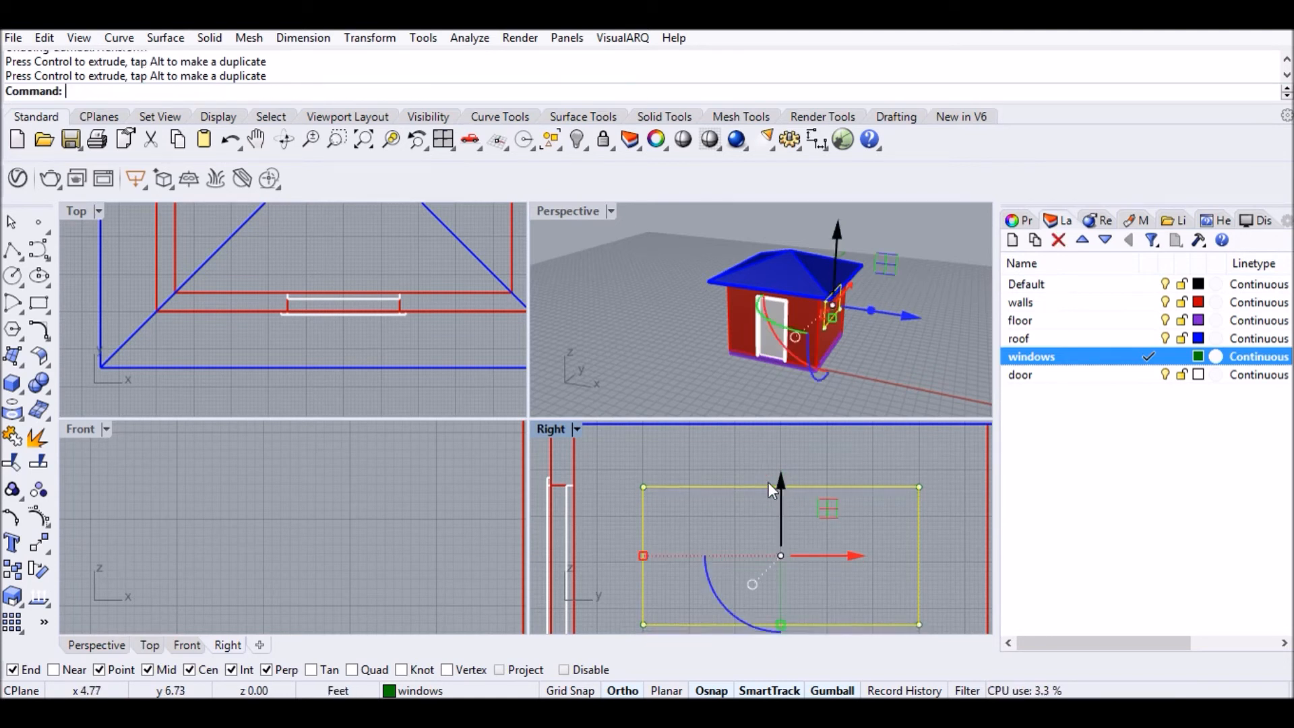
scroll(701, 464, down, 3)
scroll(719, 483, down, 3)
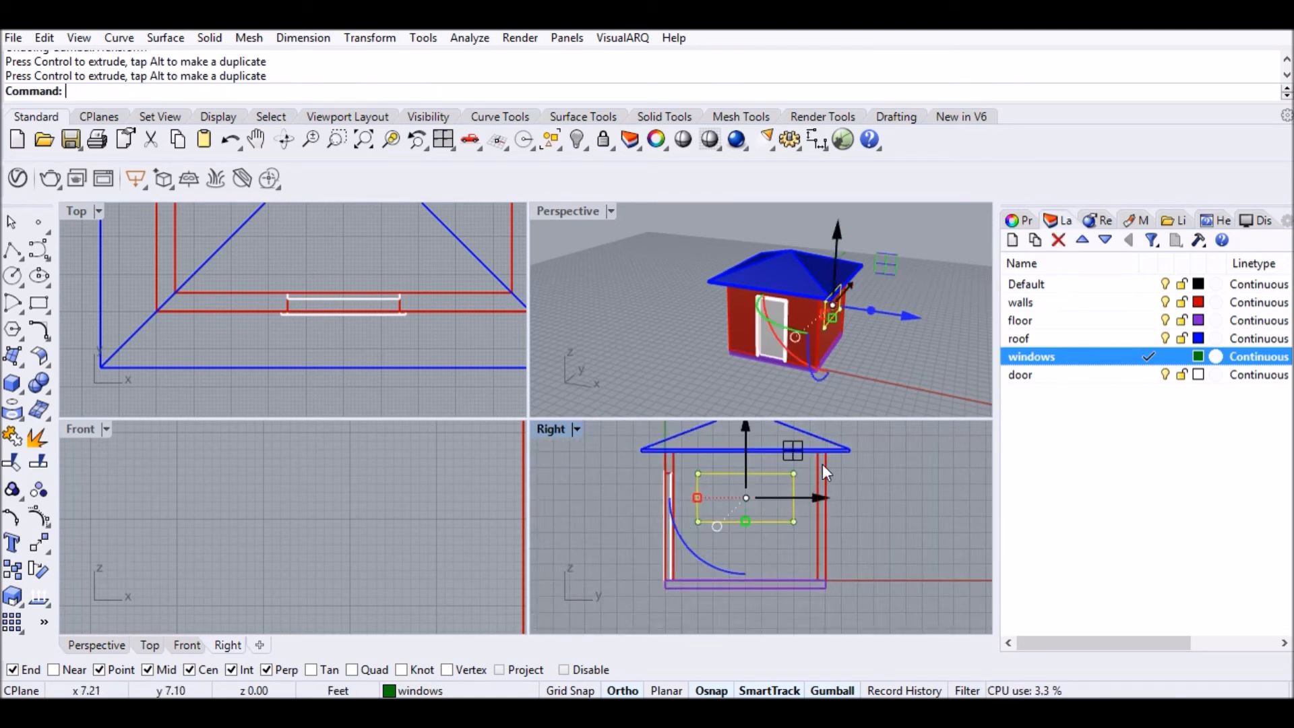
click(890, 480)
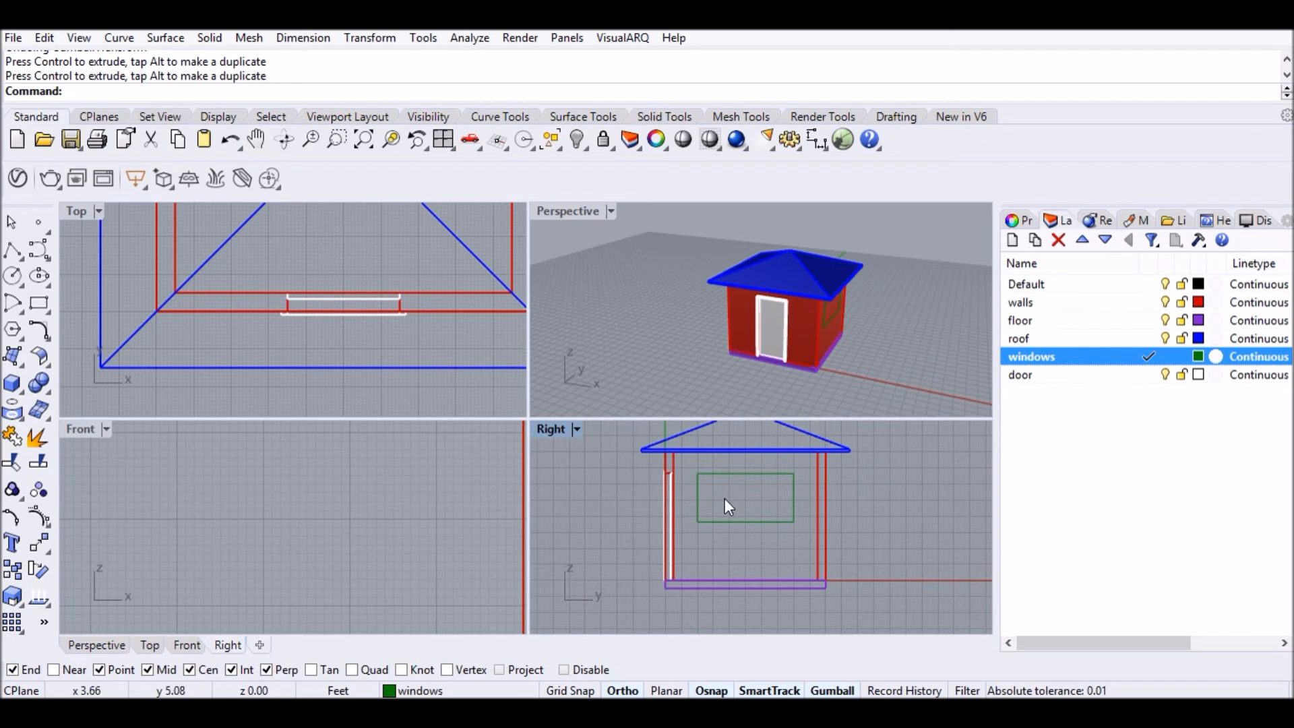
scroll(742, 520, up, 3)
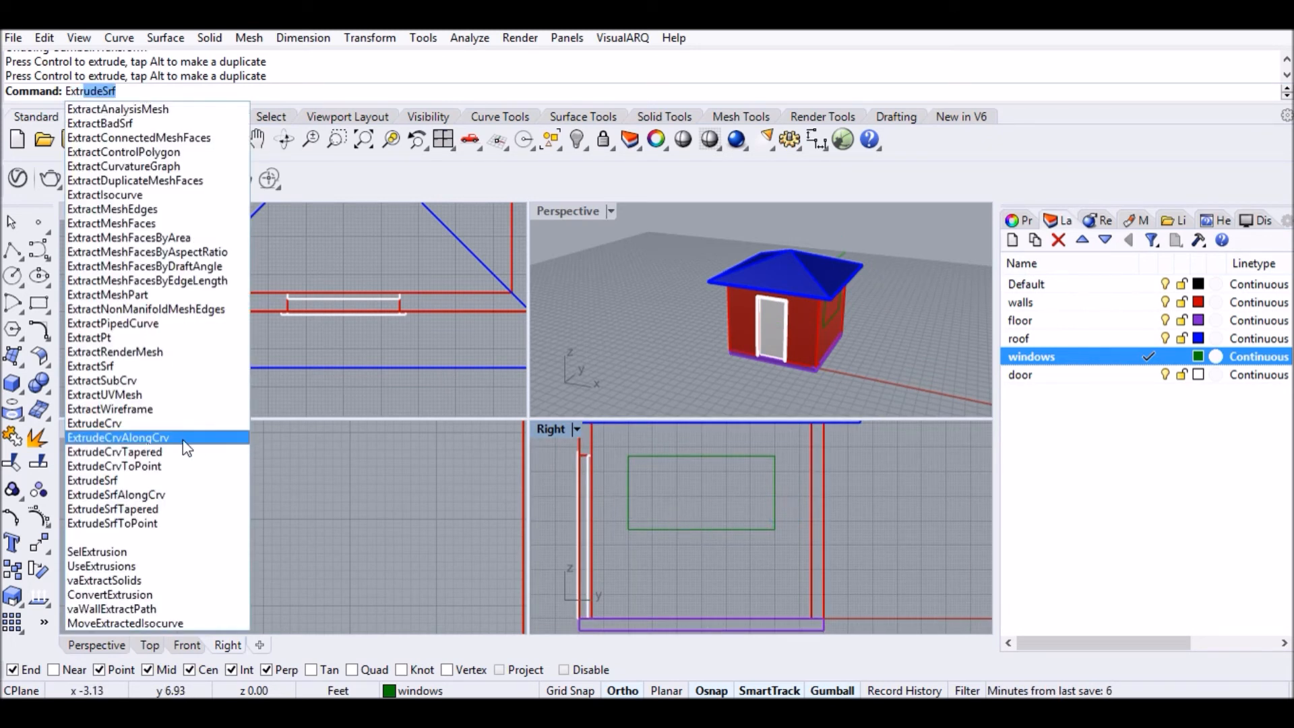
Extrude the window rectangle on both sides into a solid box passing through the wall.
click(161, 422)
click(696, 530)
key(Return)
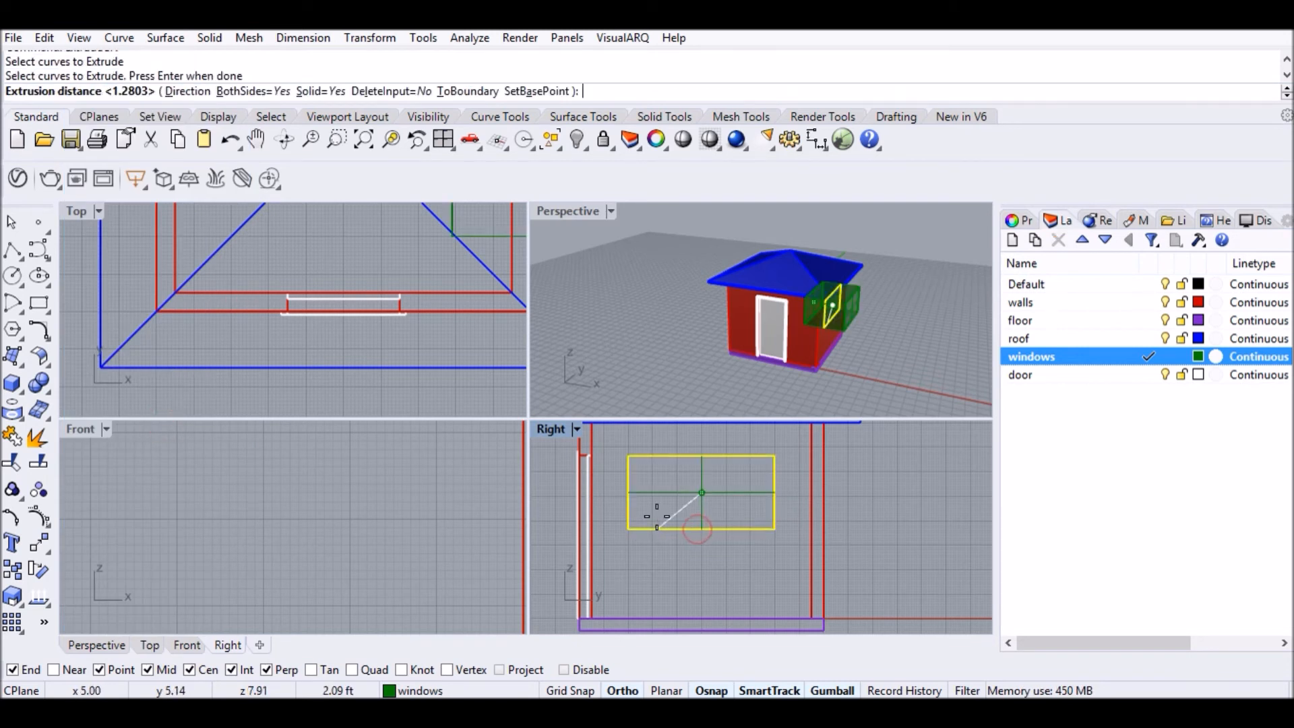
scroll(376, 281, down, 4)
right_drag(389, 300, 292, 240)
click(352, 323)
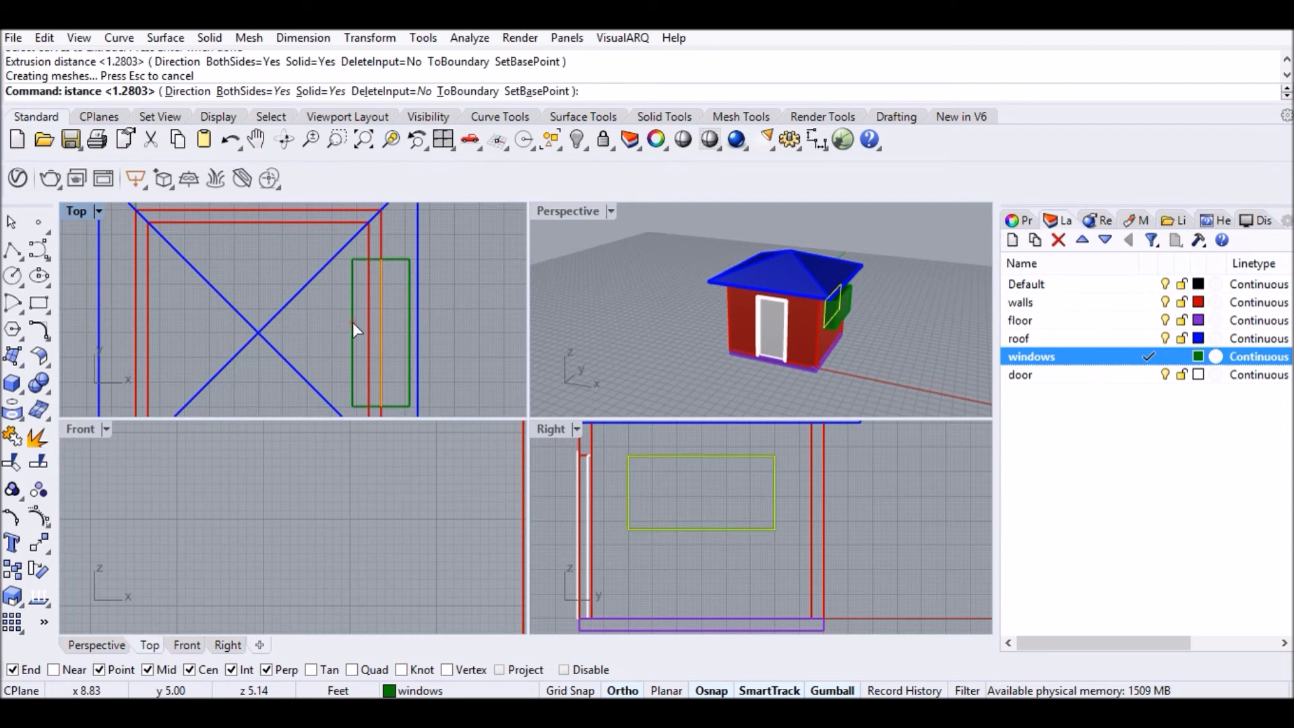
scroll(818, 315, up, 5)
right_drag(820, 314, 752, 305)
scroll(753, 305, up, 2)
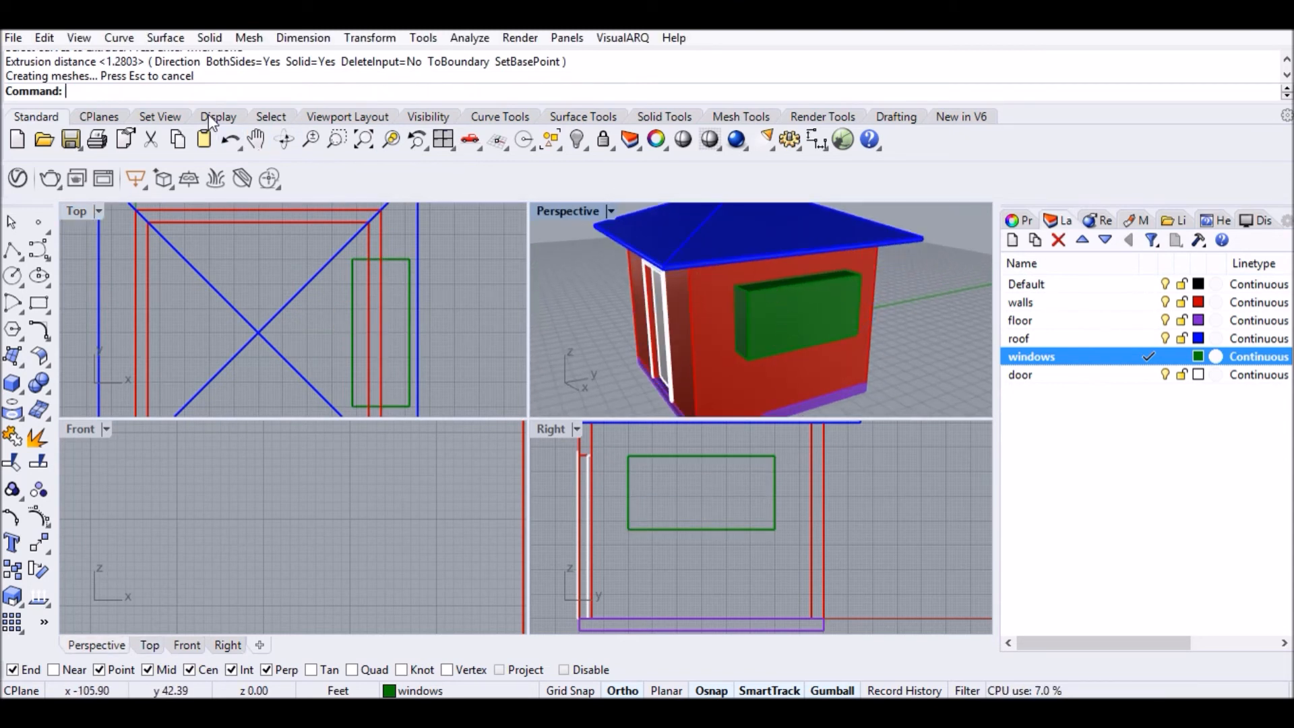
click(664, 116)
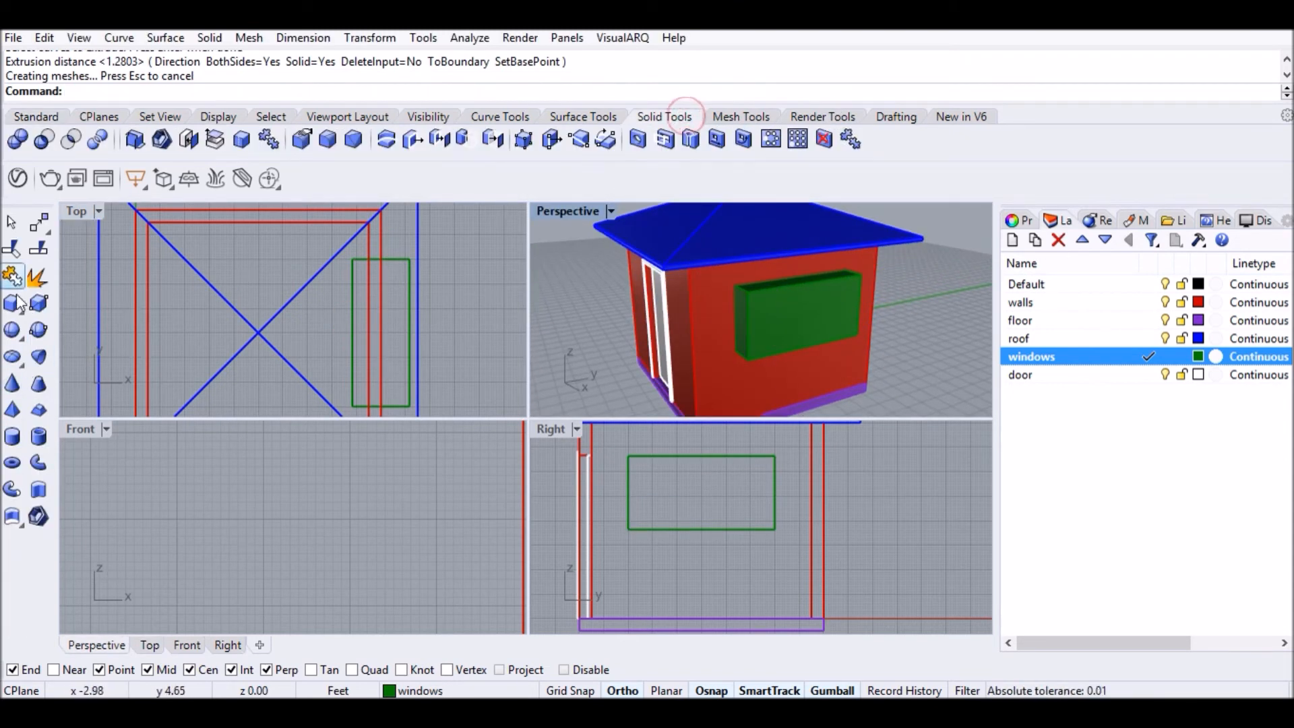
Boolean-subtract the green window box from the walls to cut the opening.
click(47, 141)
click(710, 346)
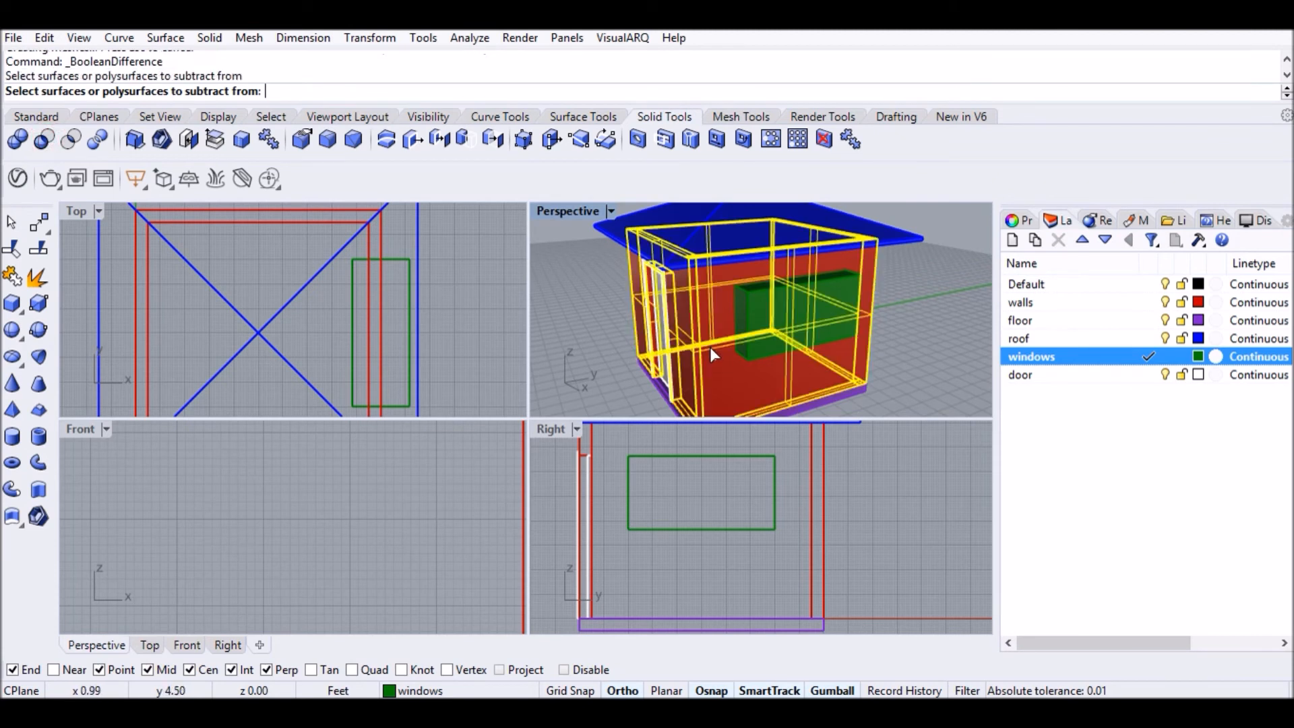
key(Return)
click(768, 309)
key(Return)
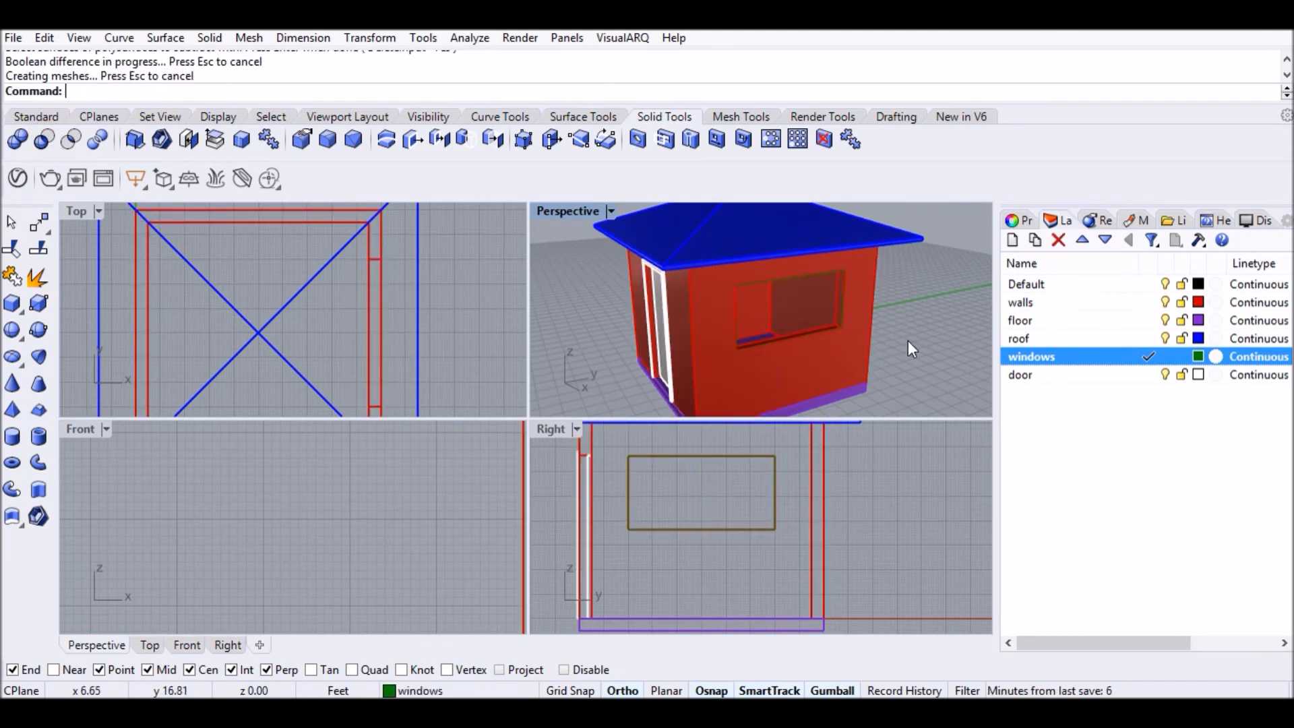
Select the window opening's edge curve and call up the Planar surface command.
scroll(750, 352, up, 5)
scroll(832, 338, down, 3)
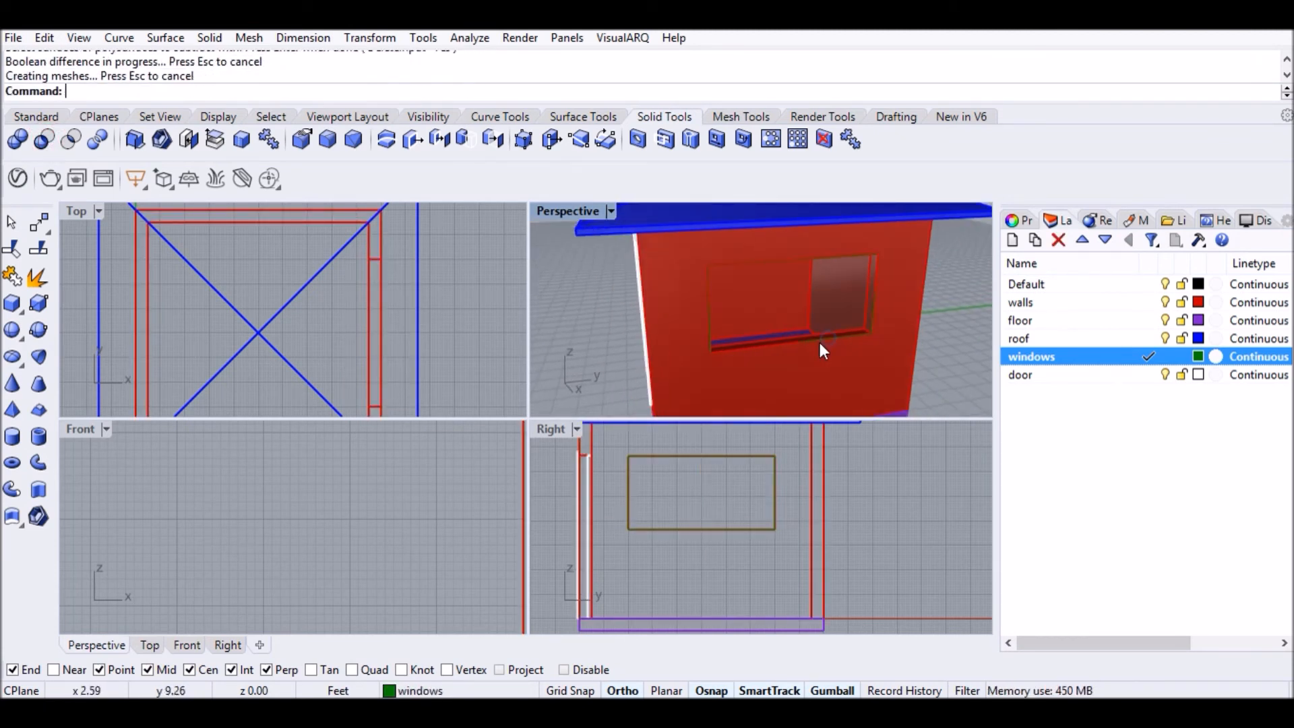
click(823, 338)
key(Return)
text(P)
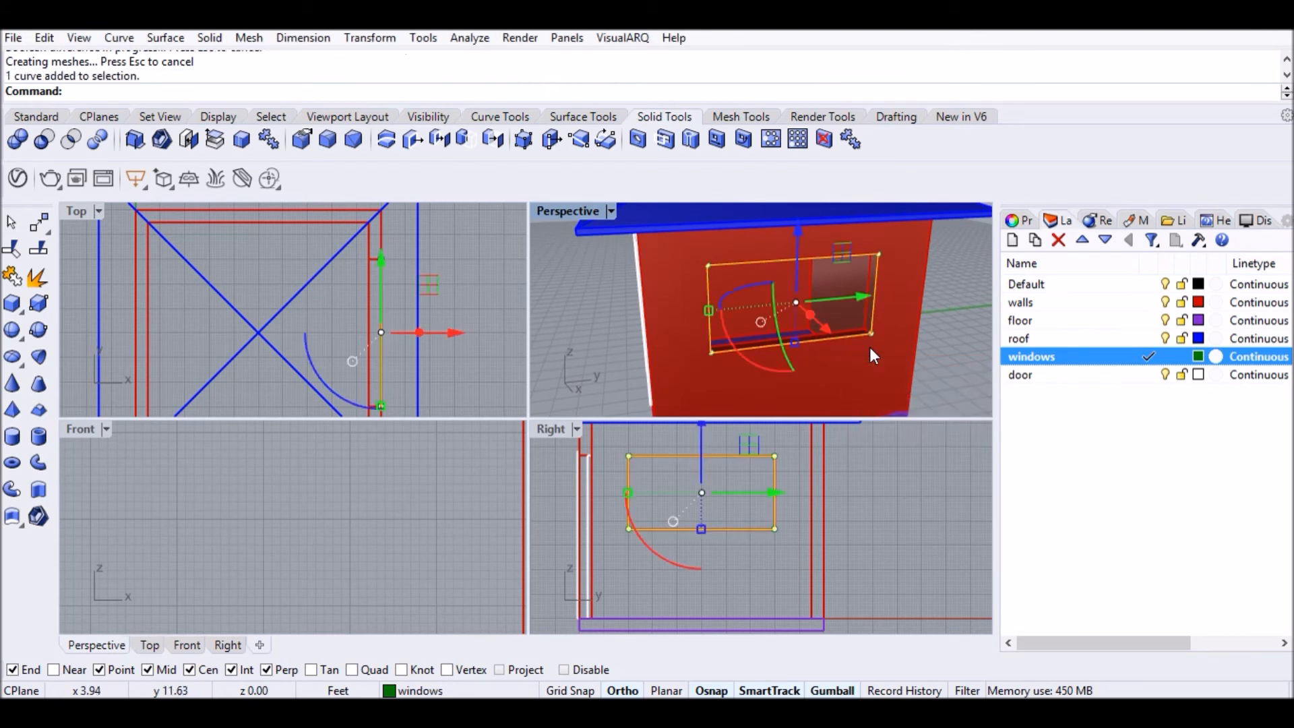
text(lanarSrf)
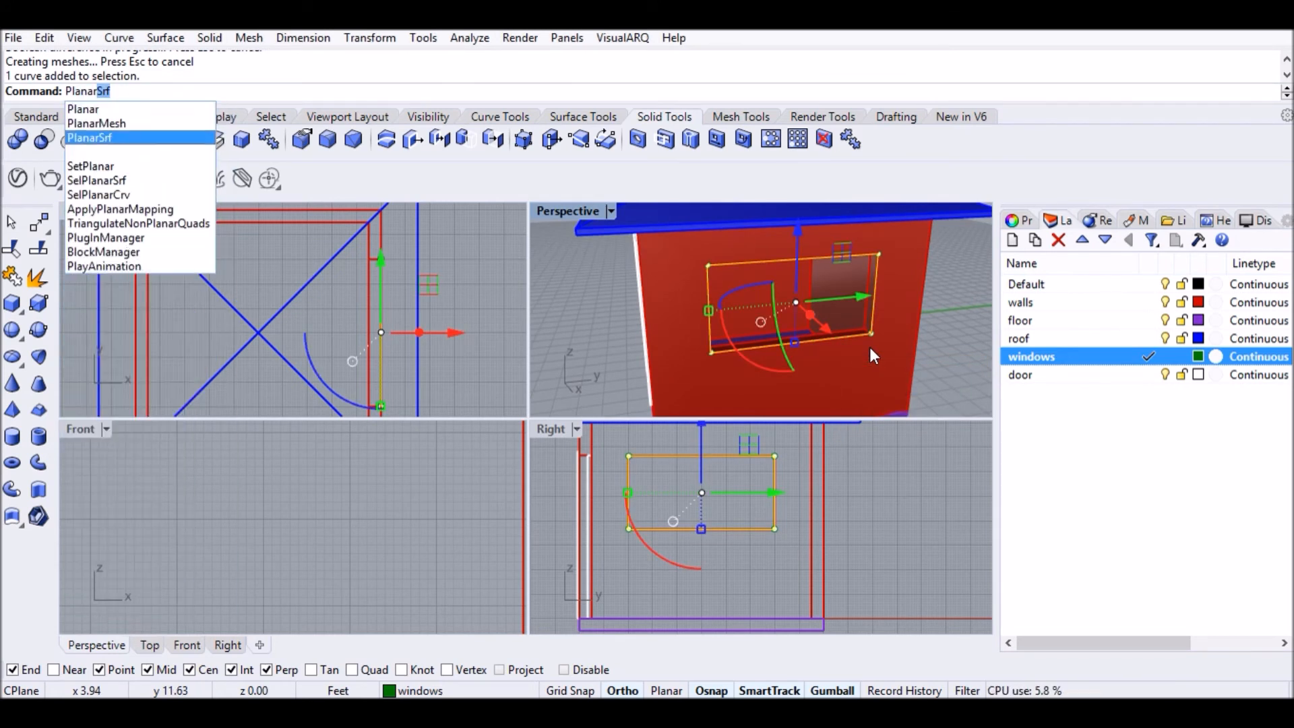
Fill the window outline with a planar surface and shift it -1 along X.
key(Return)
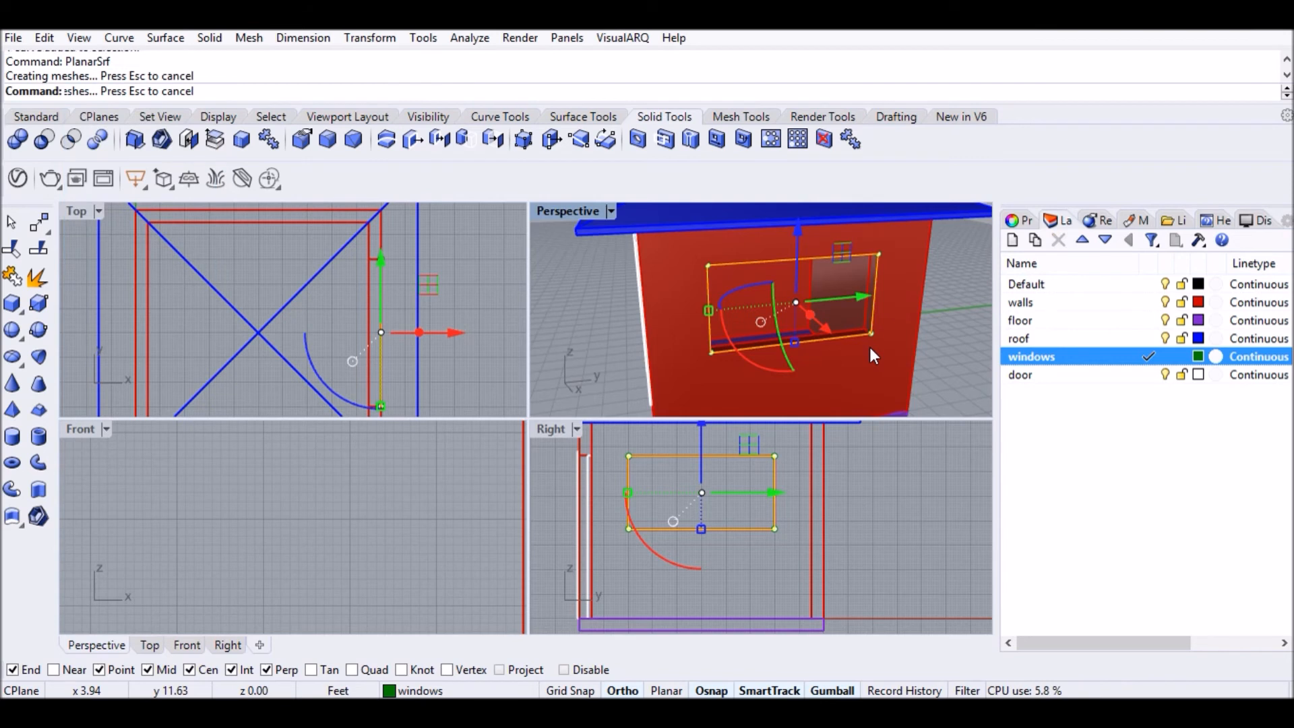
key(Escape)
click(777, 316)
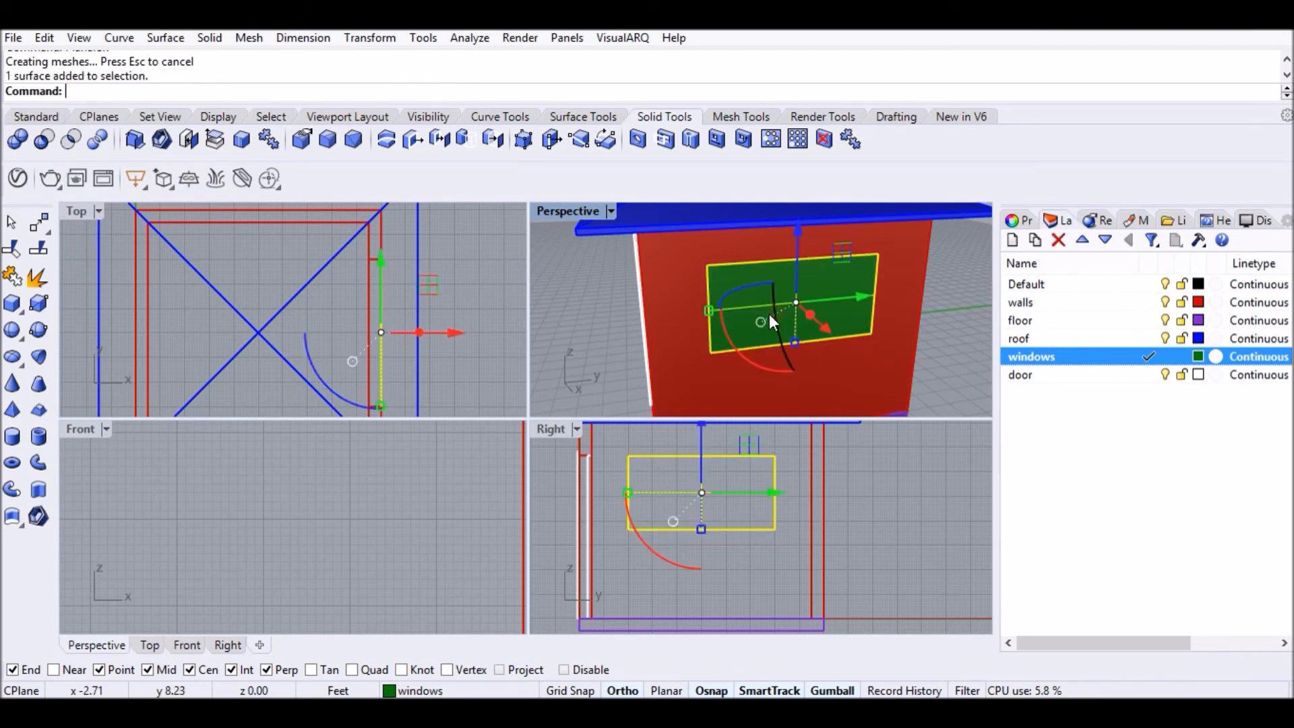
scroll(366, 335, up, 3)
click(464, 326)
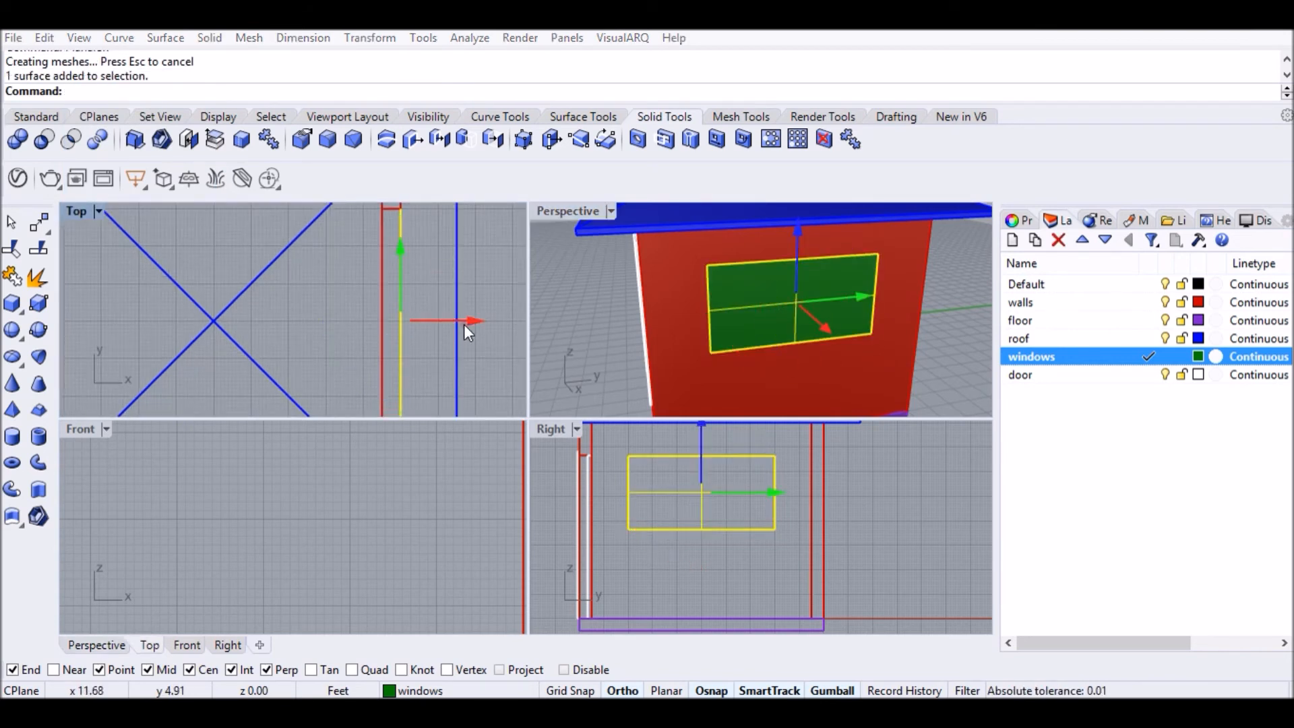
text(-1)
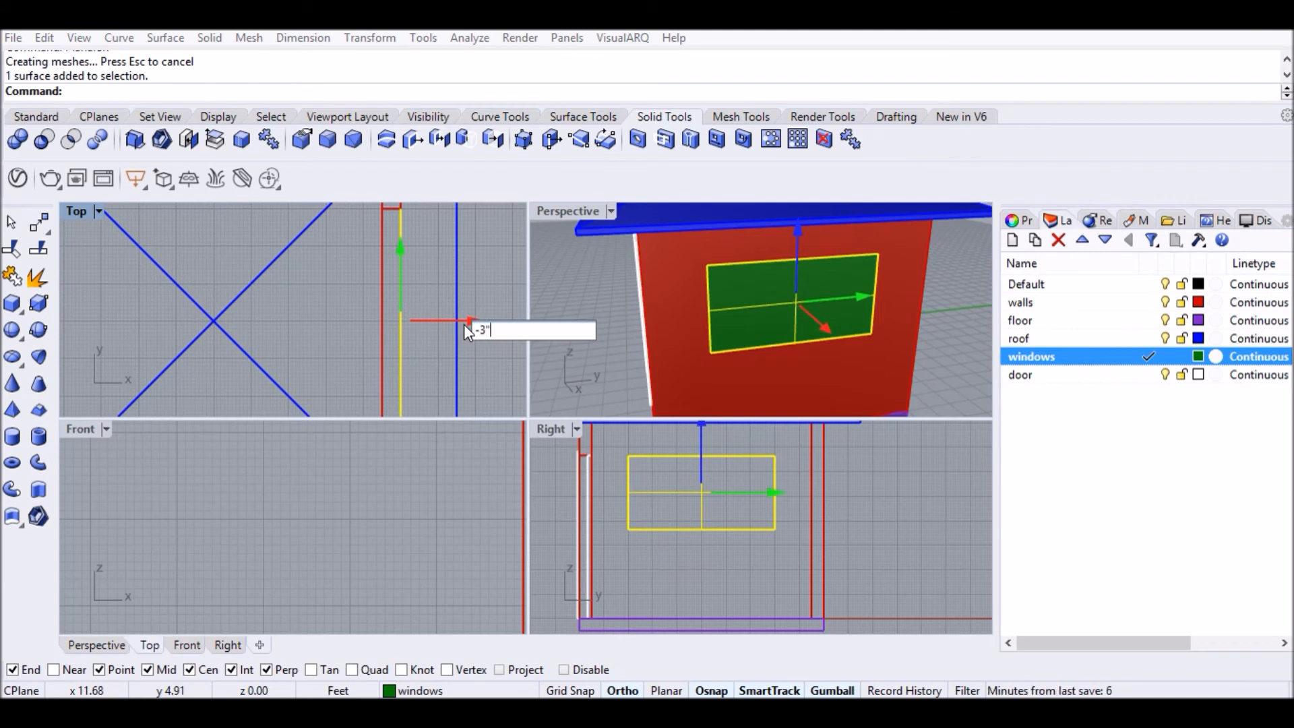
key(Return)
key(Escape)
scroll(742, 352, up, 2)
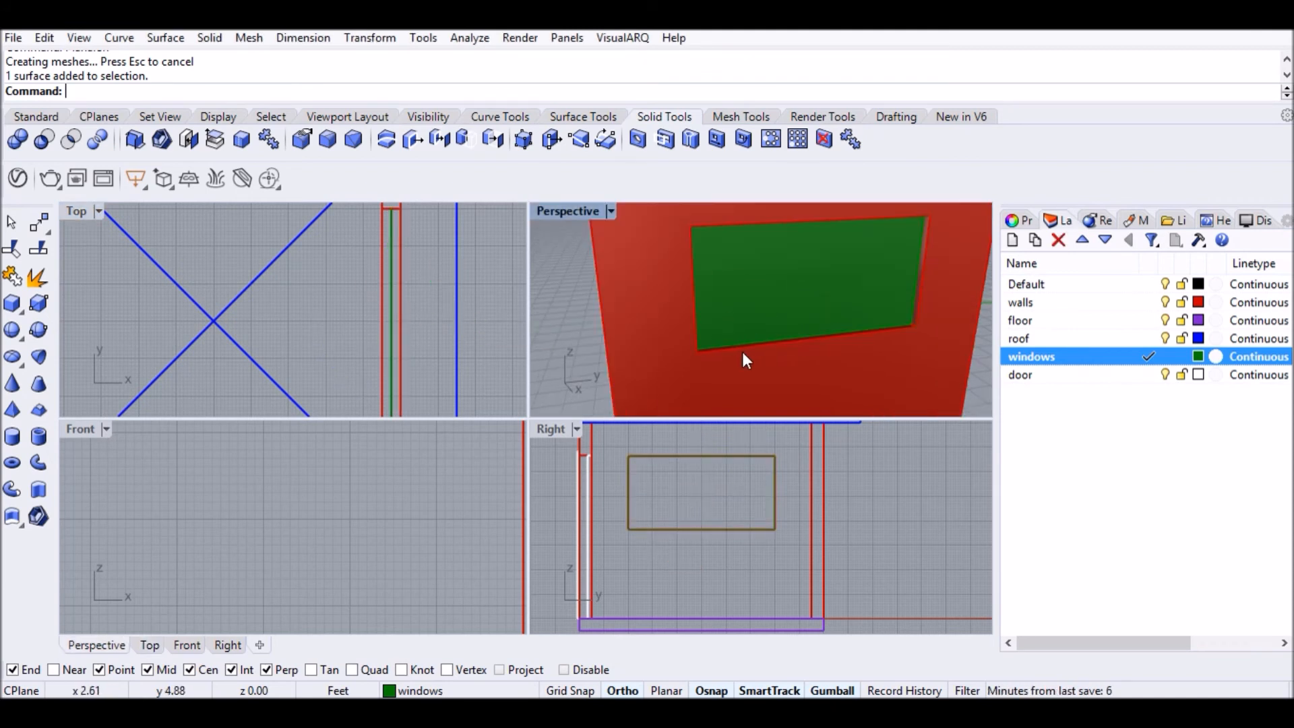
click(739, 350)
Offset the window rectangle outward to create the frame's outer outline.
click(823, 401)
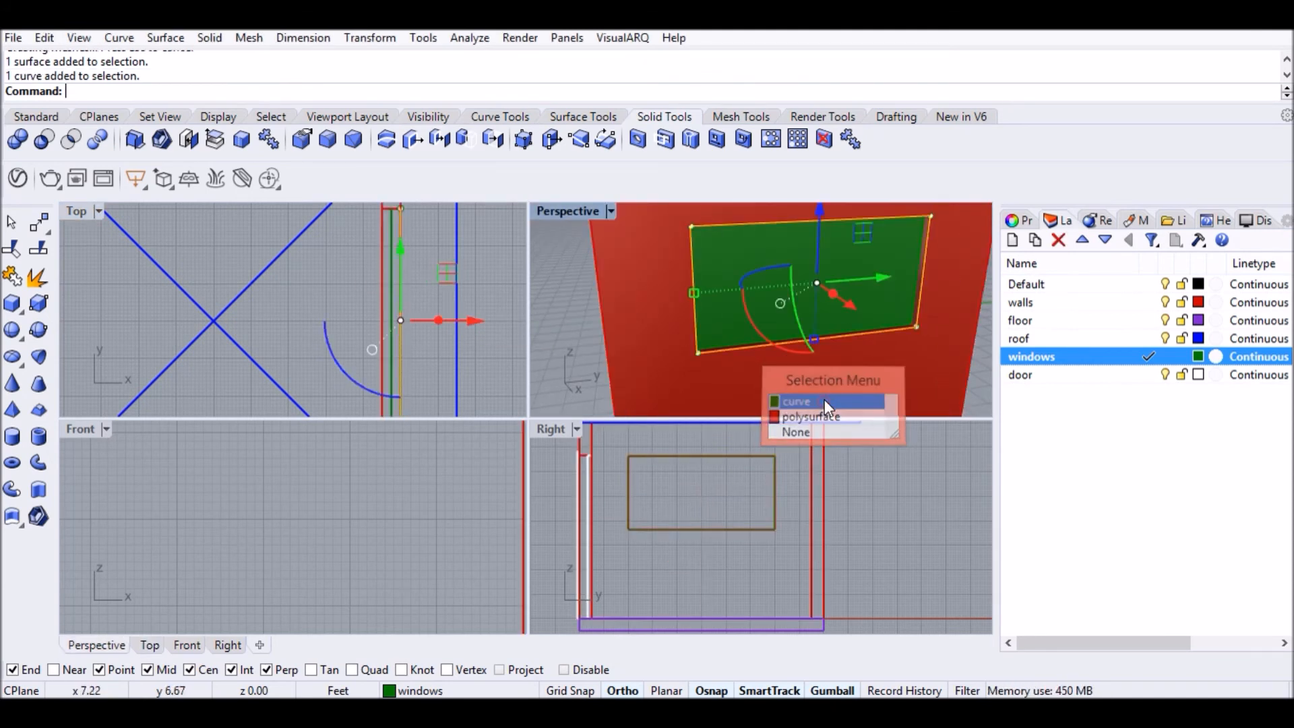
text(Ofs)
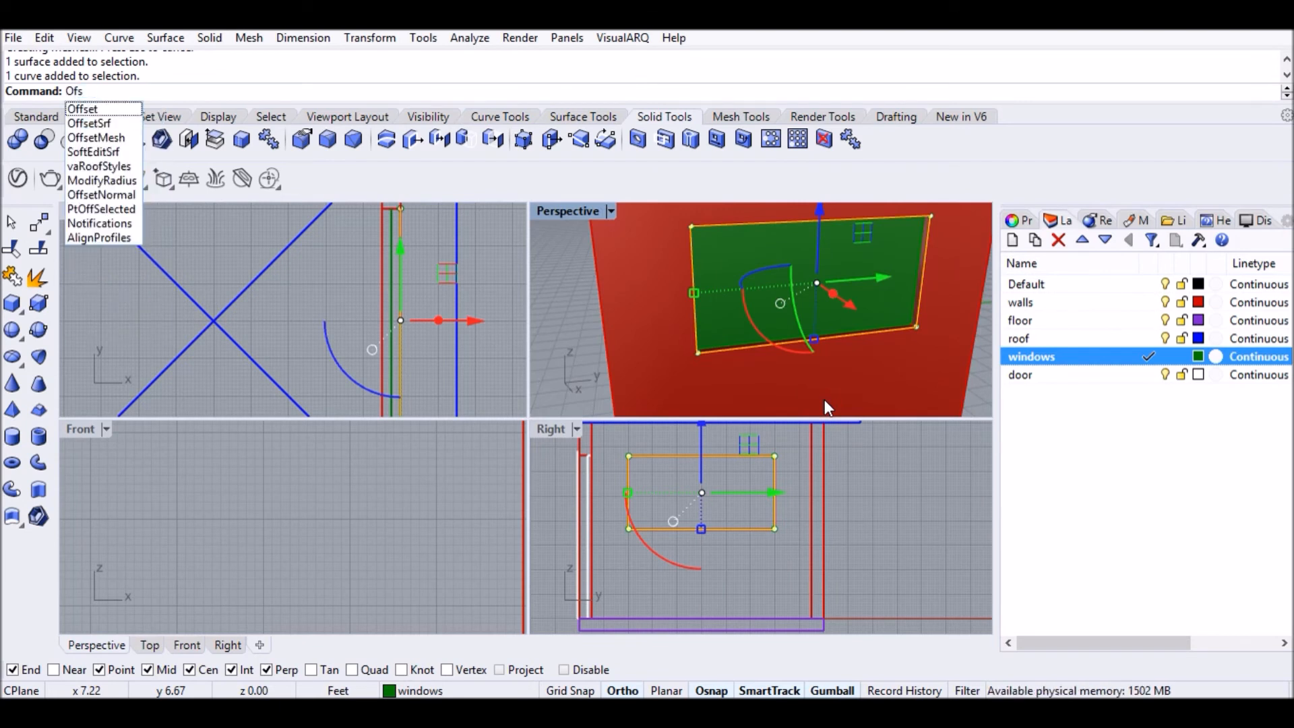
key(BackSpace)
text(fset)
key(Return)
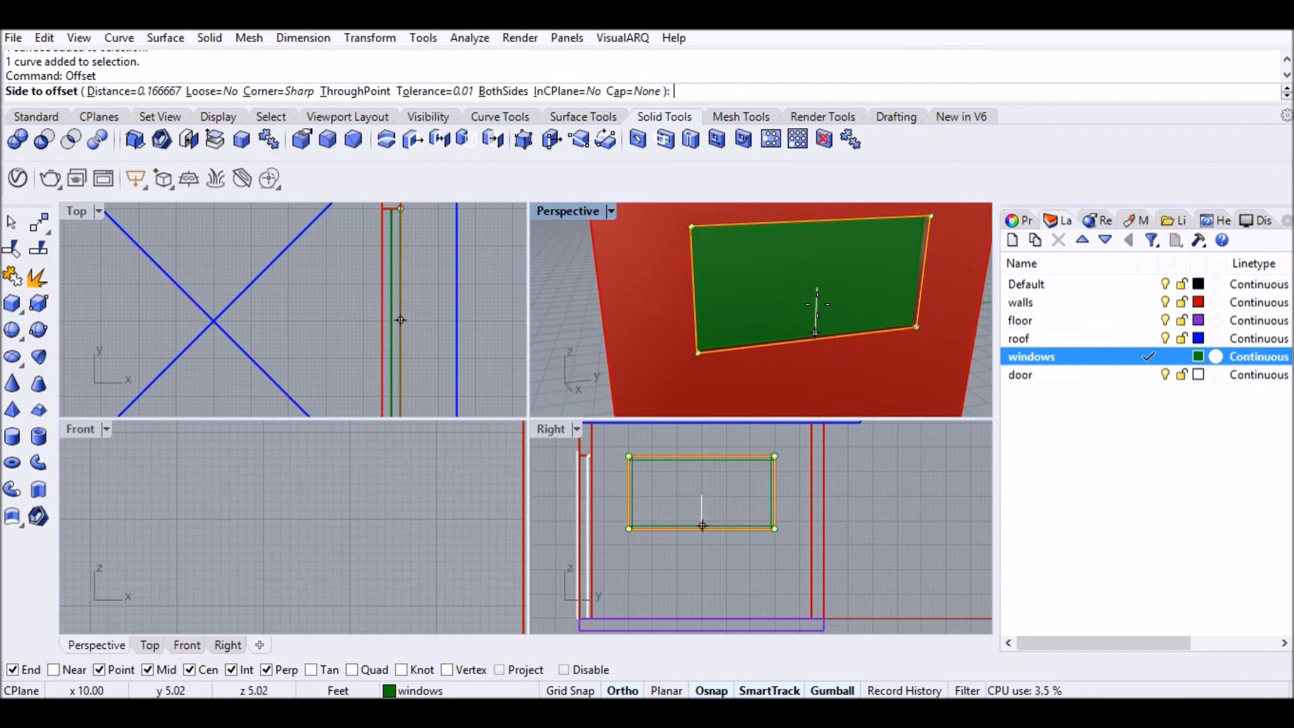
click(811, 395)
Create a planar ring surface between the two window outlines.
scroll(713, 324, up, 3)
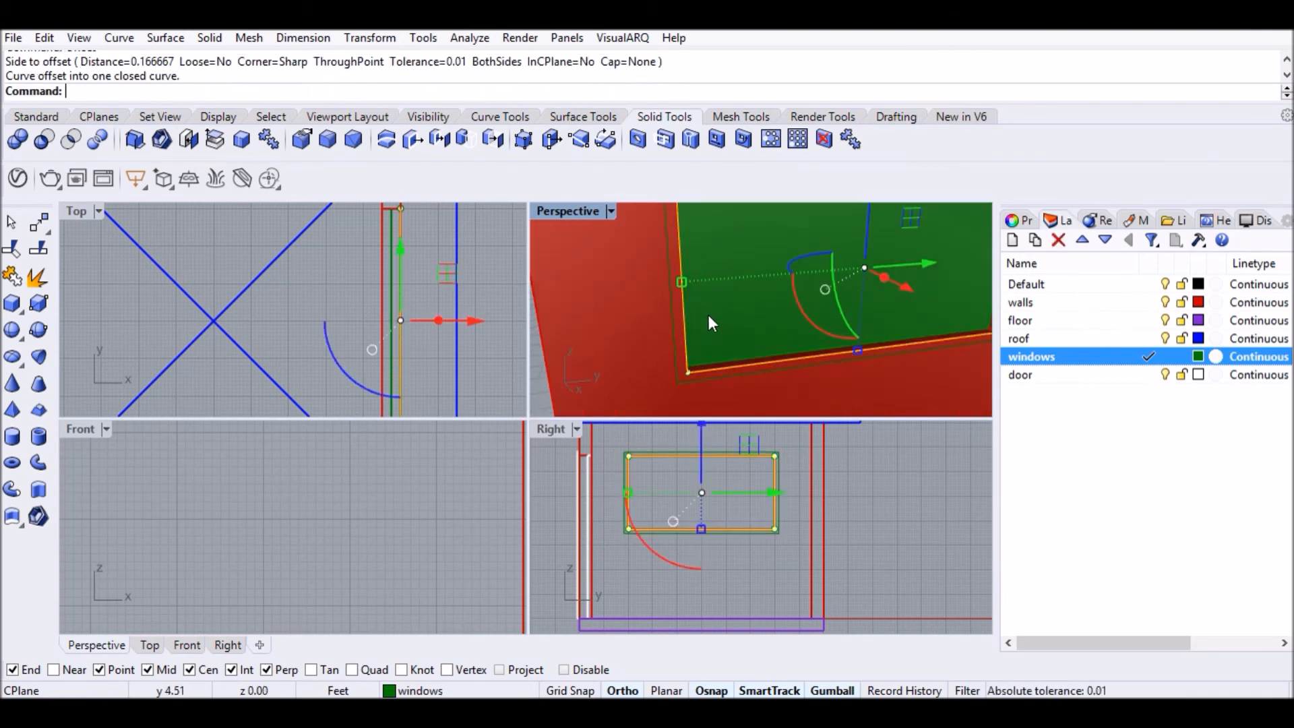
click(673, 329)
click(742, 387)
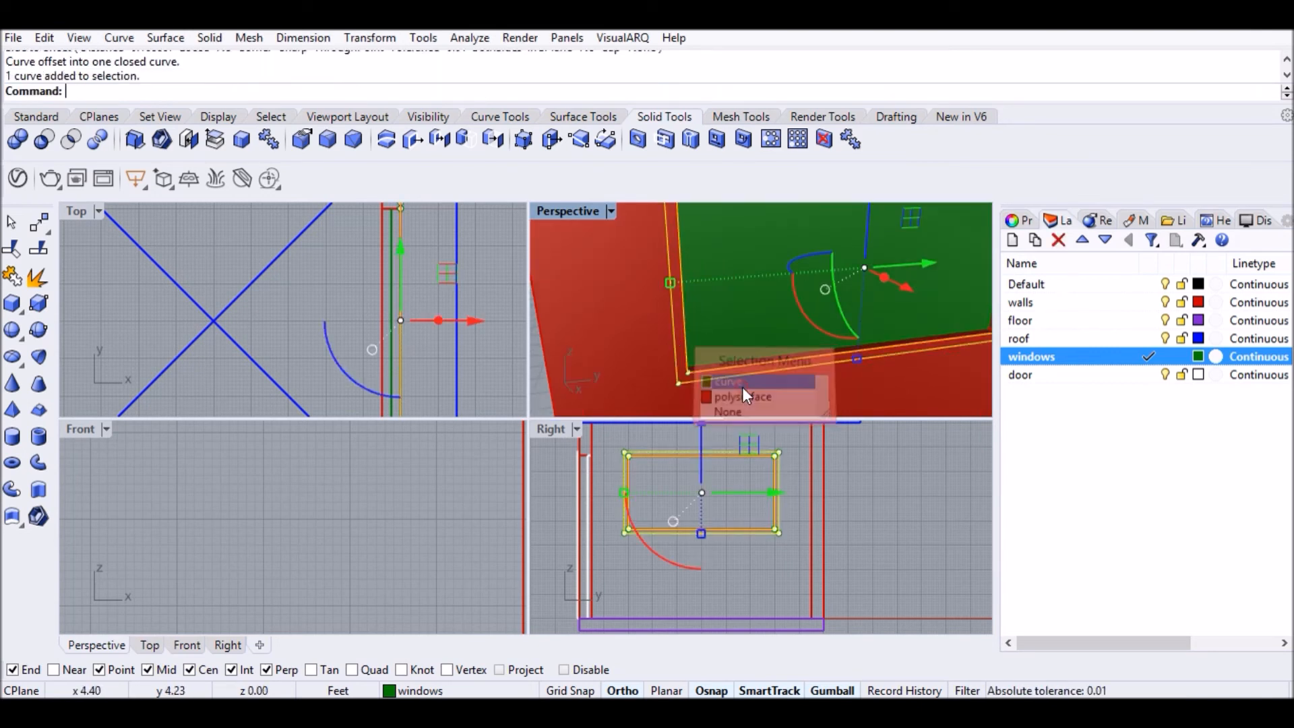
text(PlanarSrf)
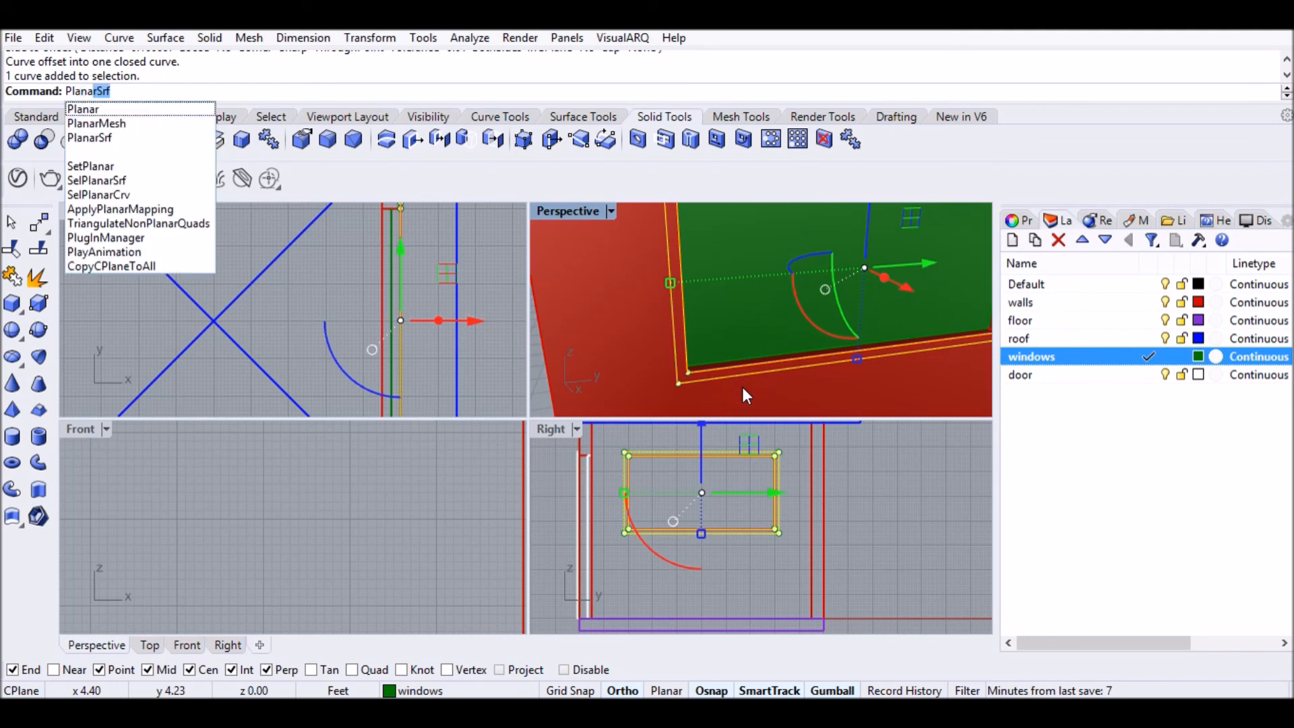
key(Down)
key(Down)
key(Down)
key(Down)
key(Up)
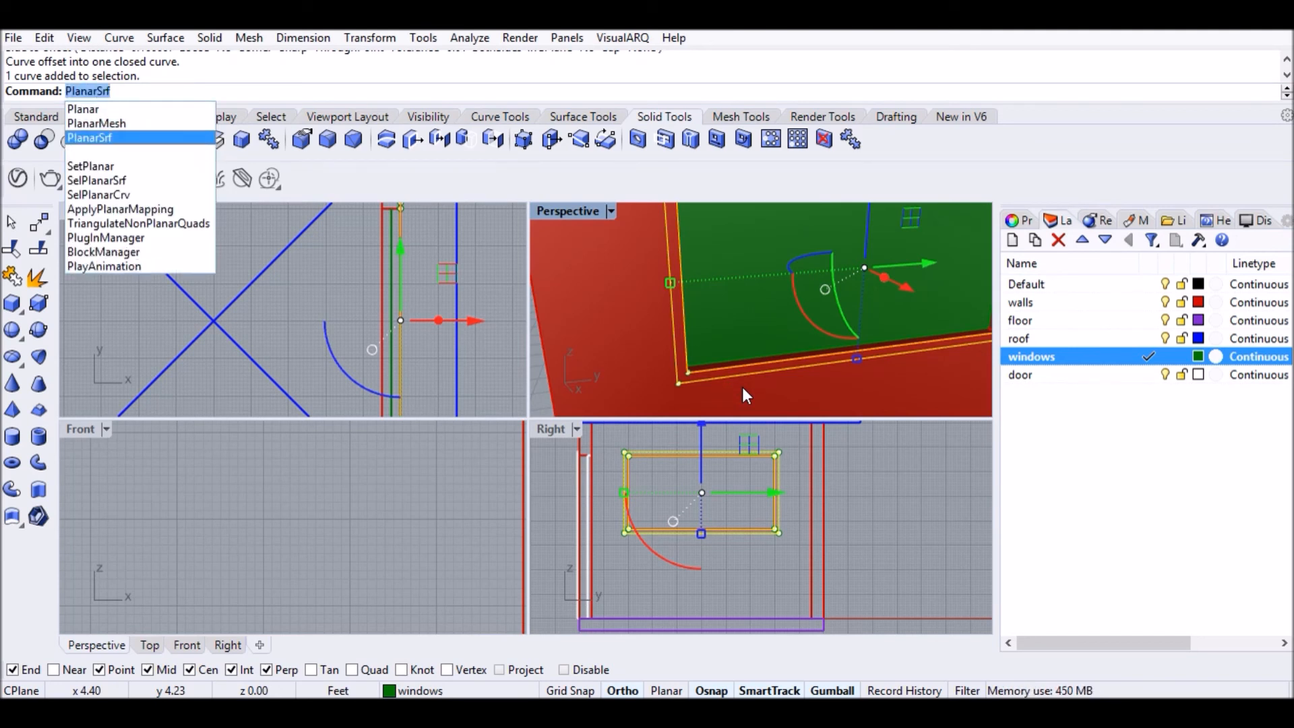
key(Return)
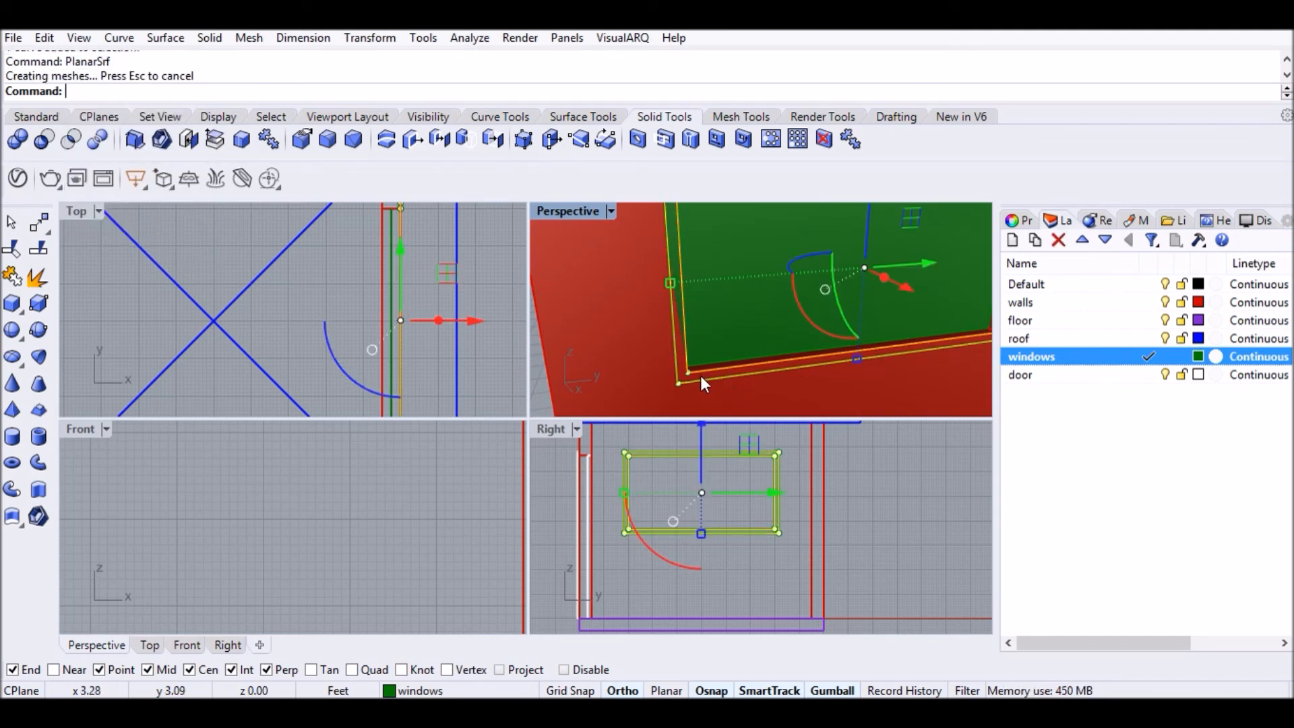
key(Escape)
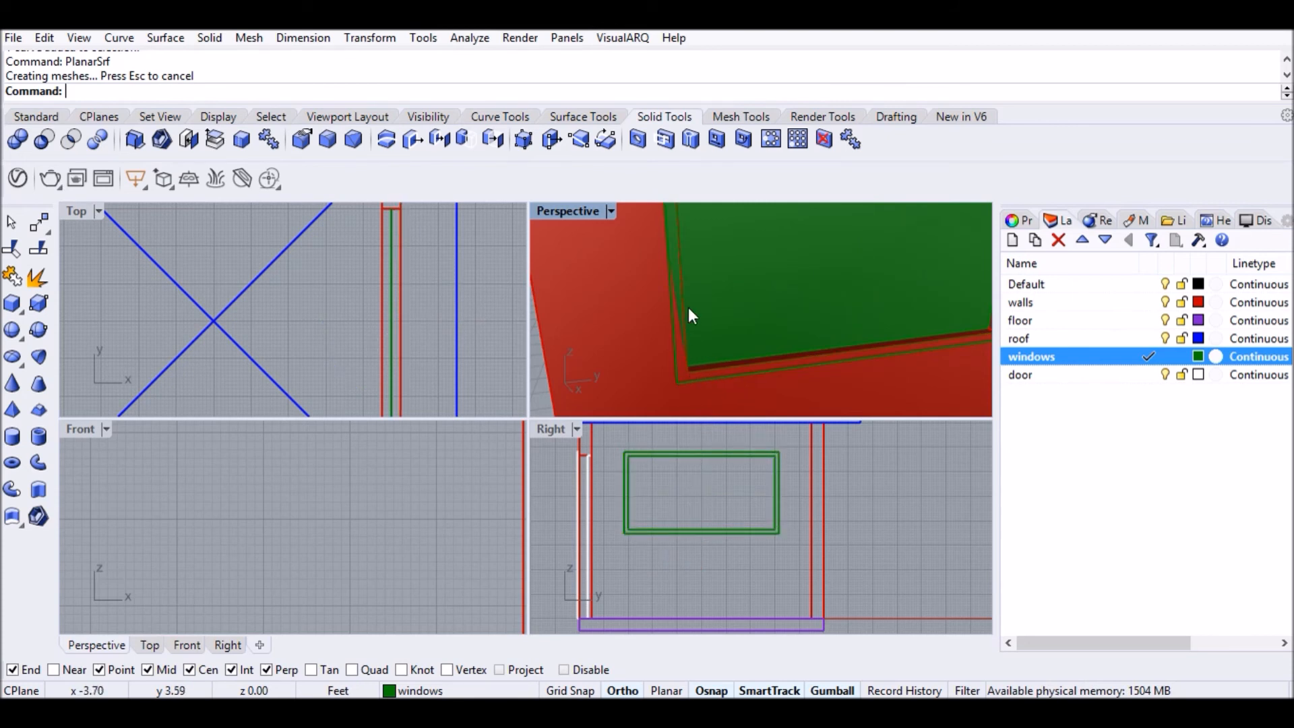
Delete the leftover outline curve and select the remaining window rectangle curve.
click(710, 342)
click(735, 357)
key(Delete)
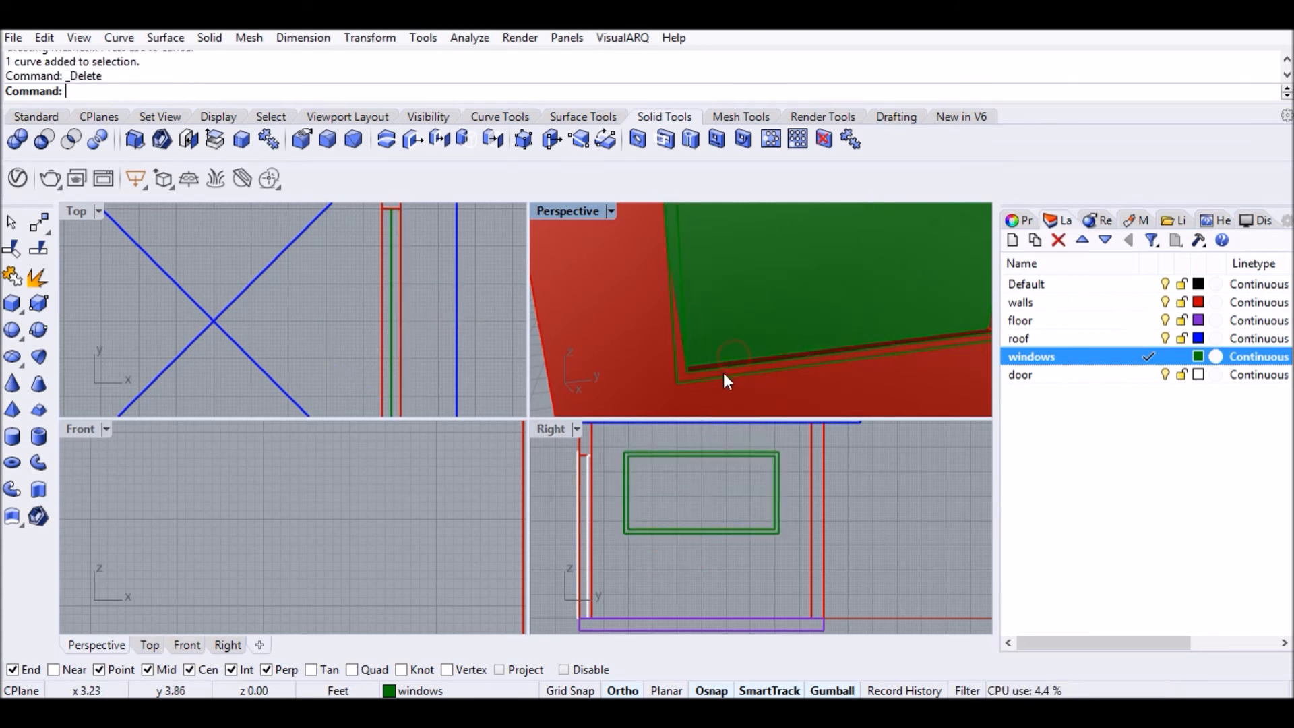
click(719, 382)
click(770, 427)
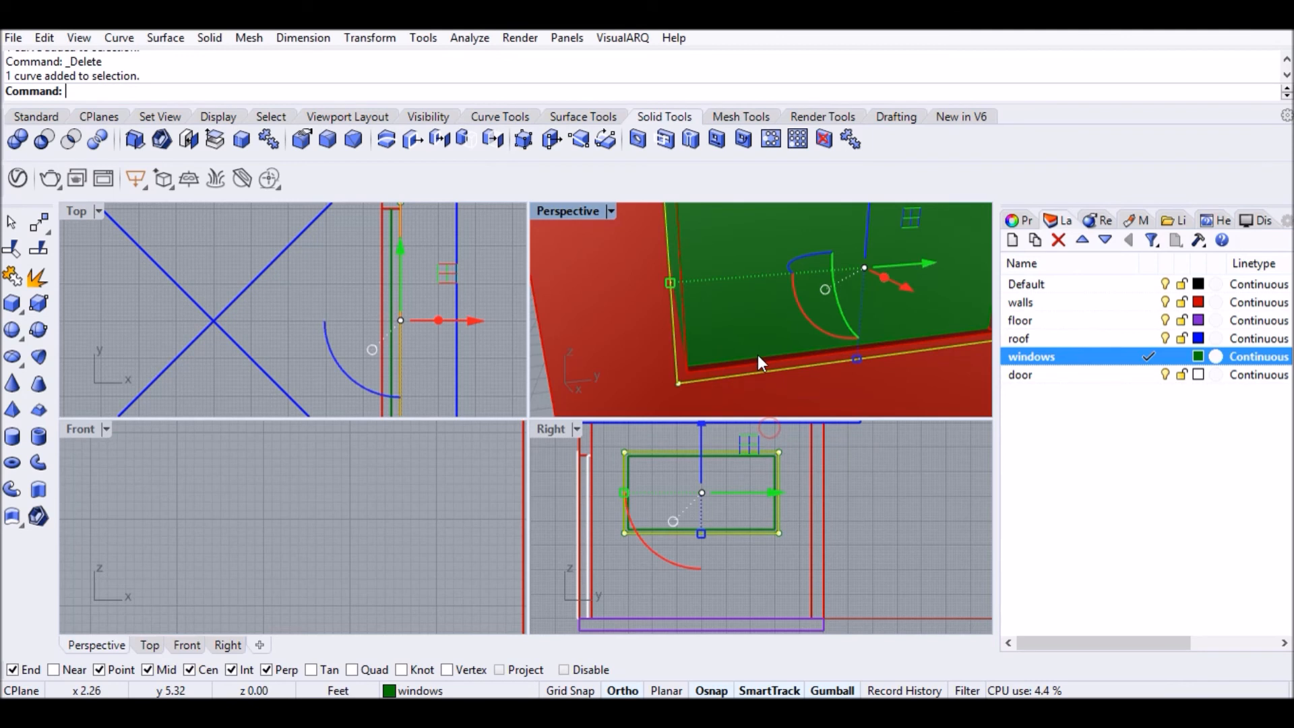
Delete the last window curve and extrude the frame surface 1" thick.
key(Delete)
click(725, 377)
text(ExtrudeSrf)
key(Return)
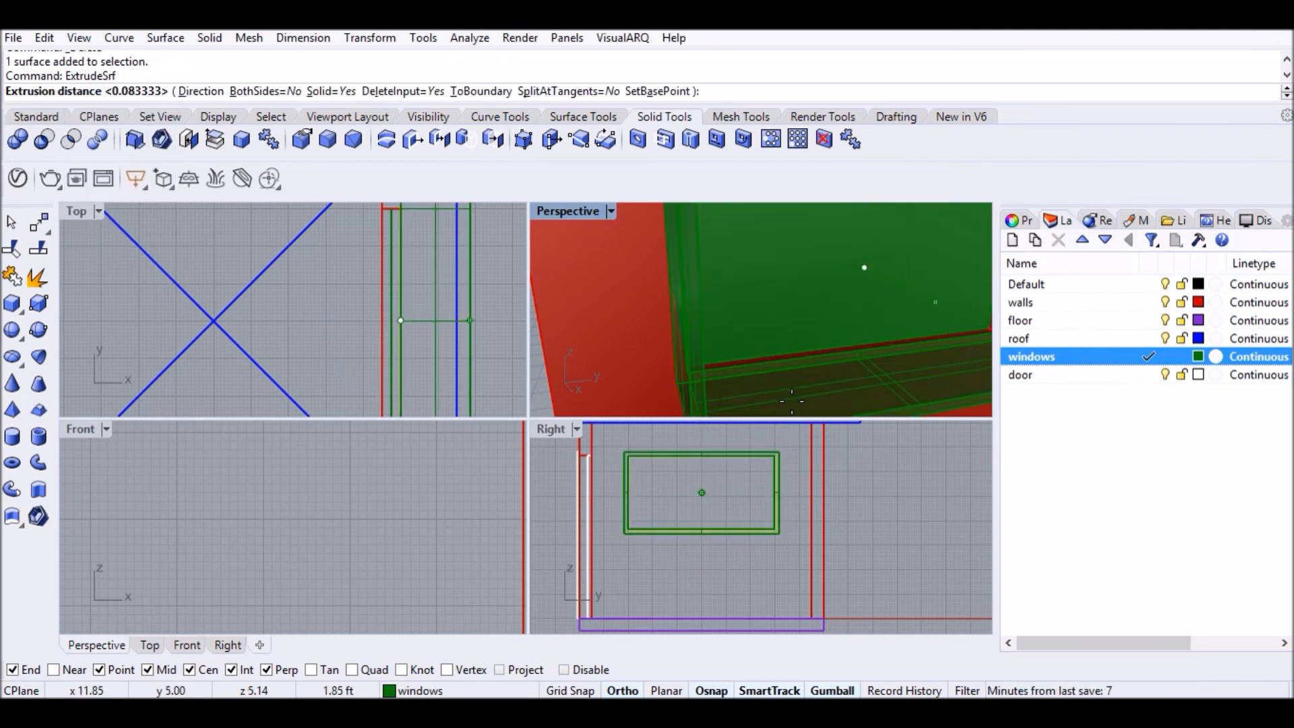
text(1")
key(Return)
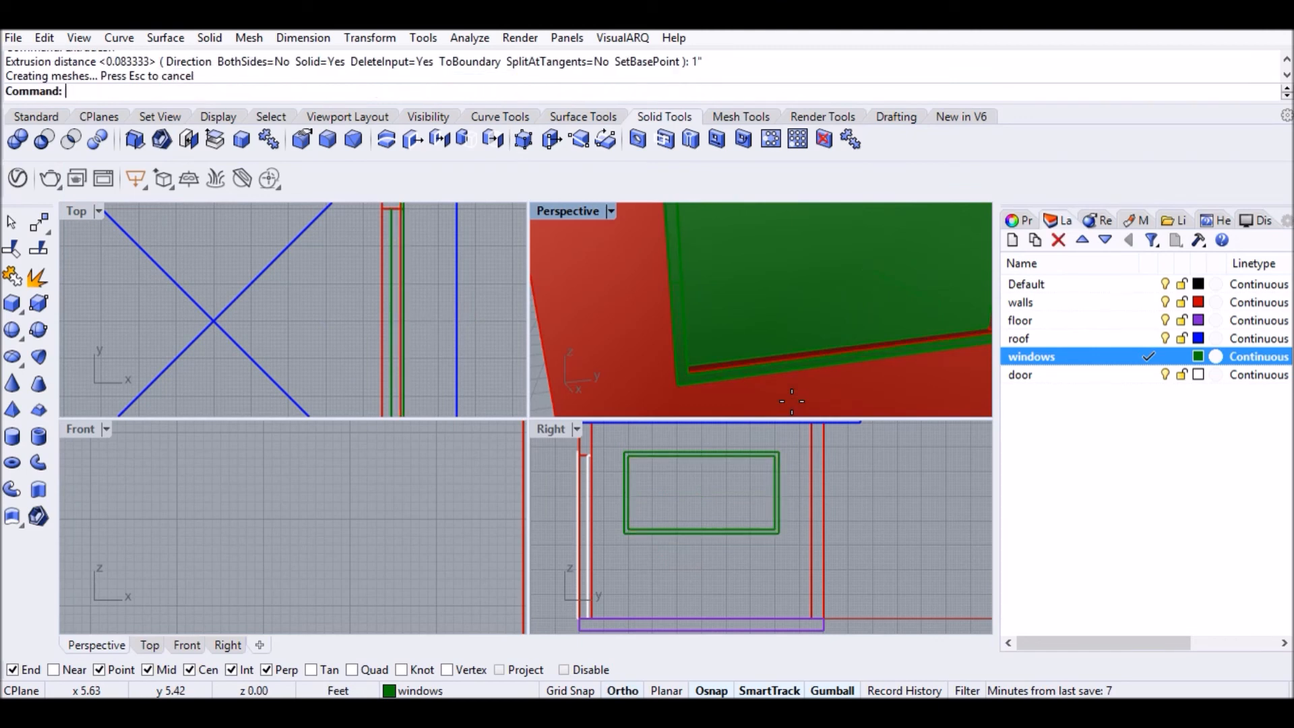
scroll(567, 277, down, 5)
scroll(566, 276, down, 4)
right_drag(647, 314, 864, 284)
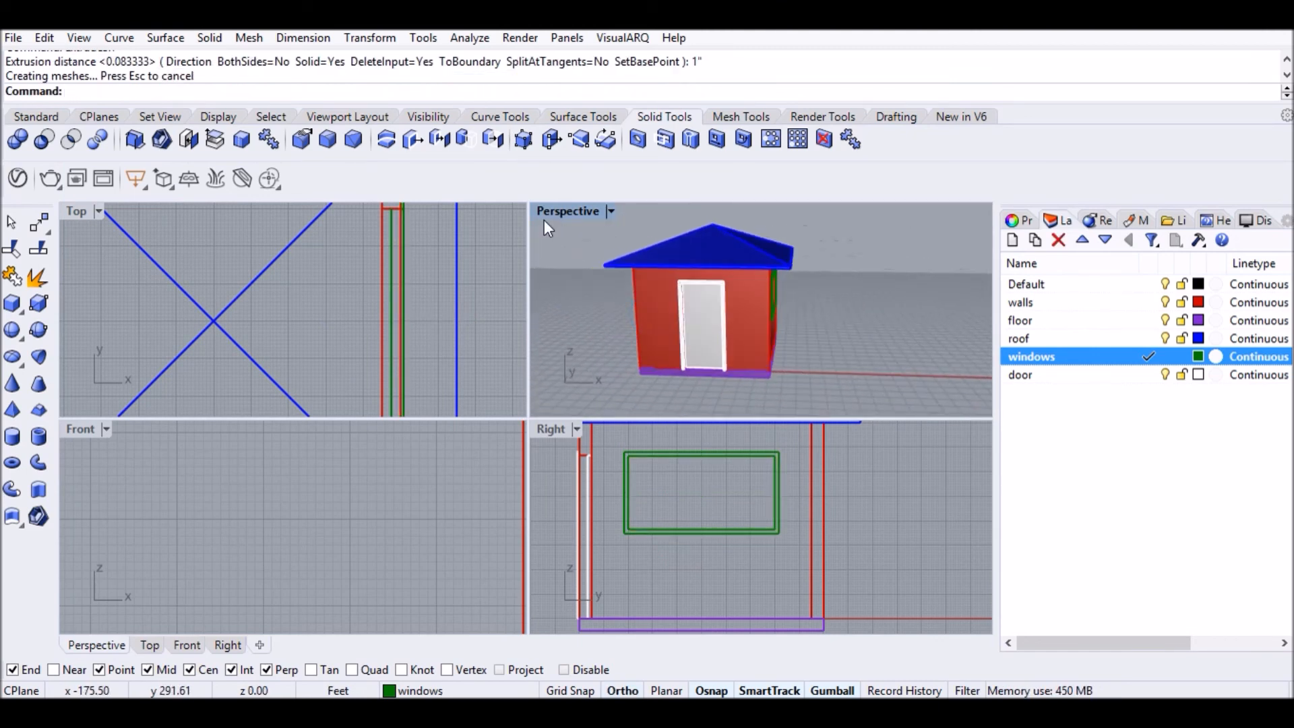
Maximize the Perspective view, switch it to Rendered display, and orbit around the house.
double_click(580, 211)
right_drag(578, 211, 407, 456)
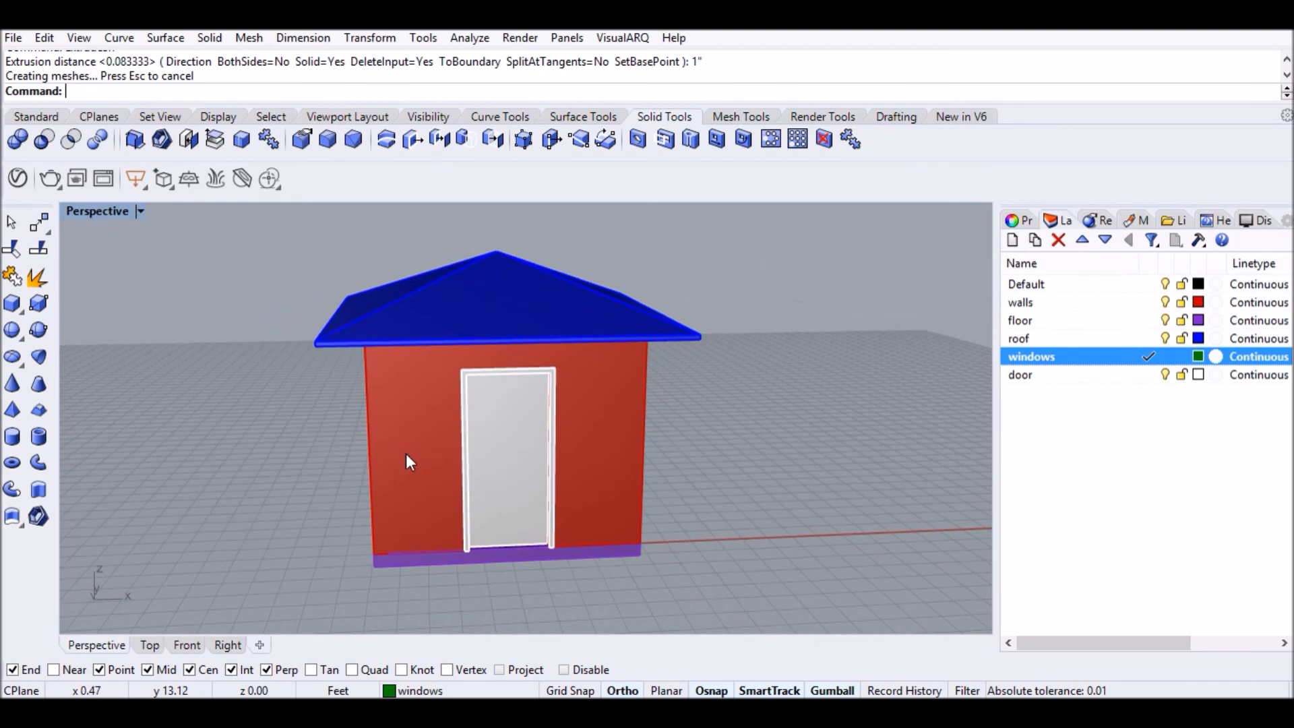
click(139, 215)
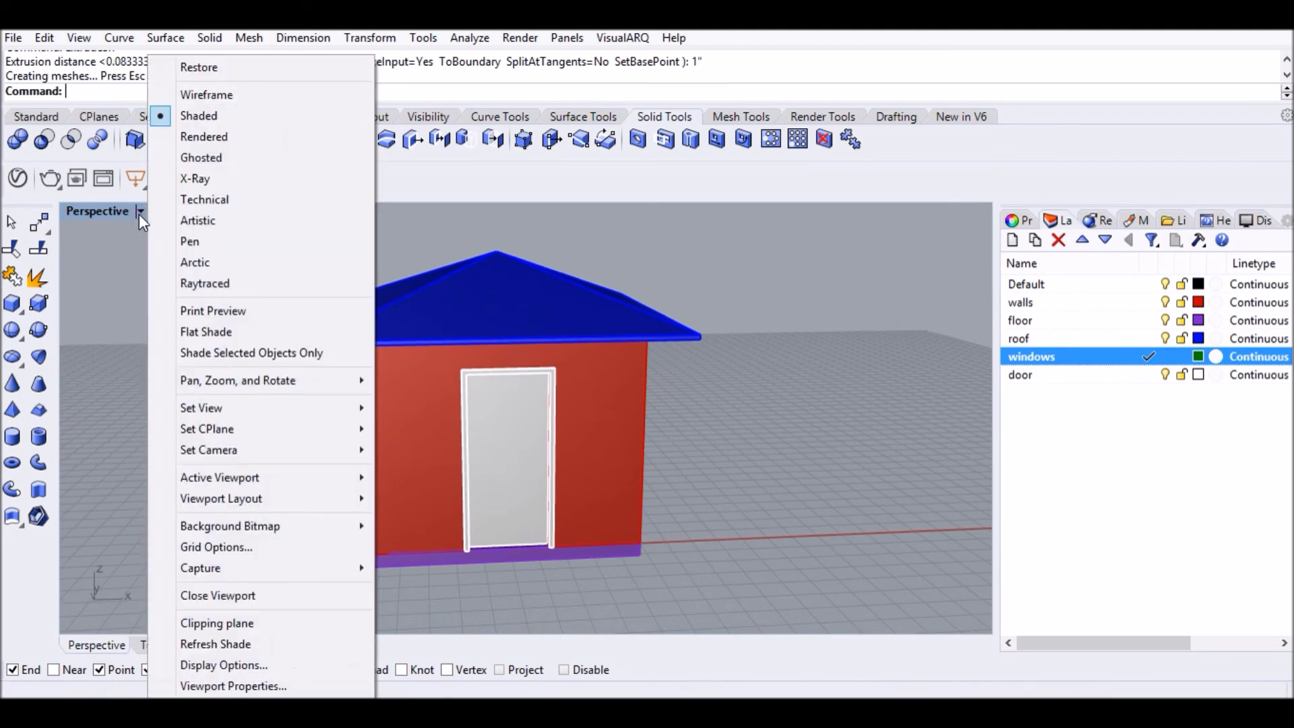
click(217, 134)
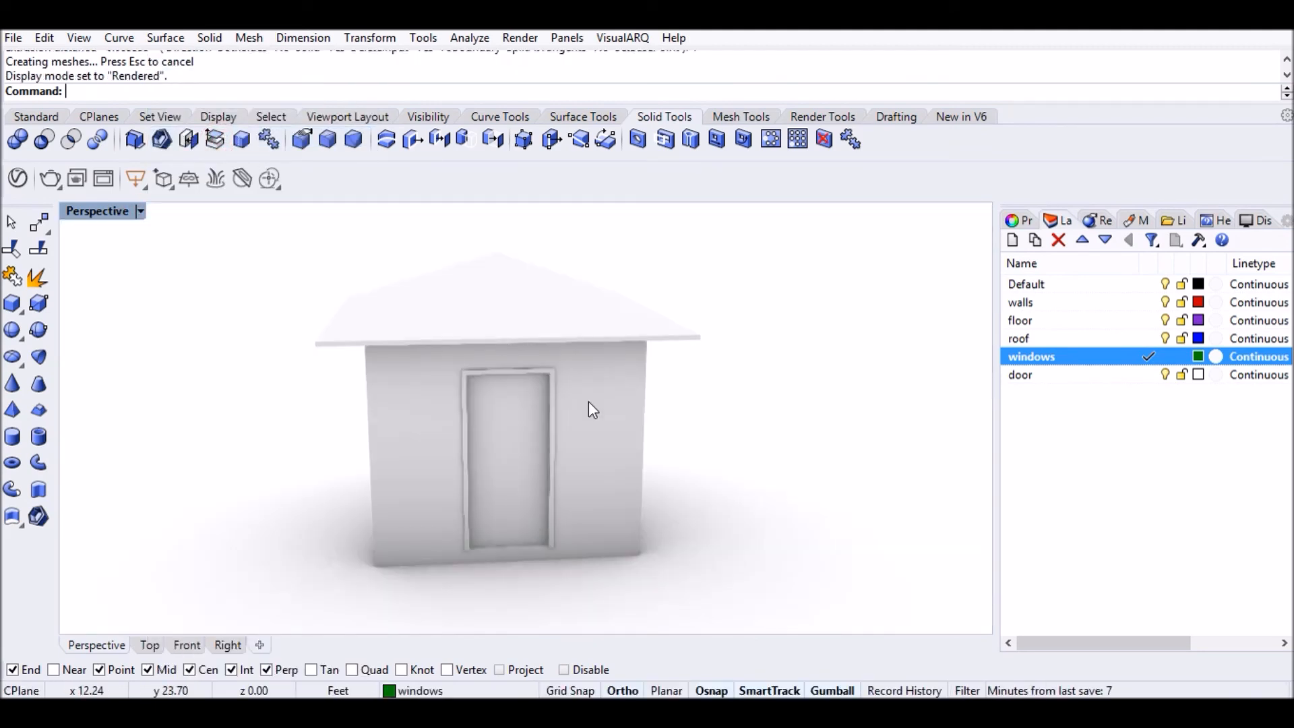
right_drag(592, 408, 598, 465)
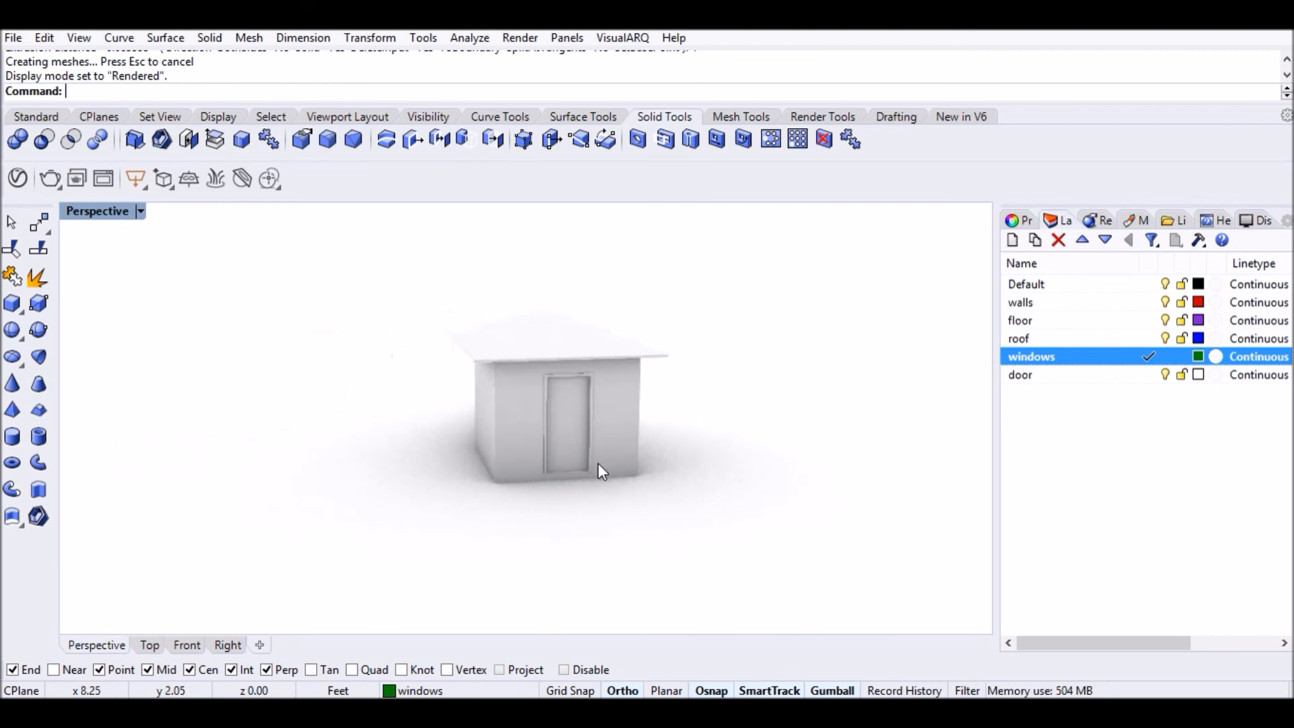
double_click(108, 212)
Create a new layer named 'site' and make it the current layer.
click(1012, 241)
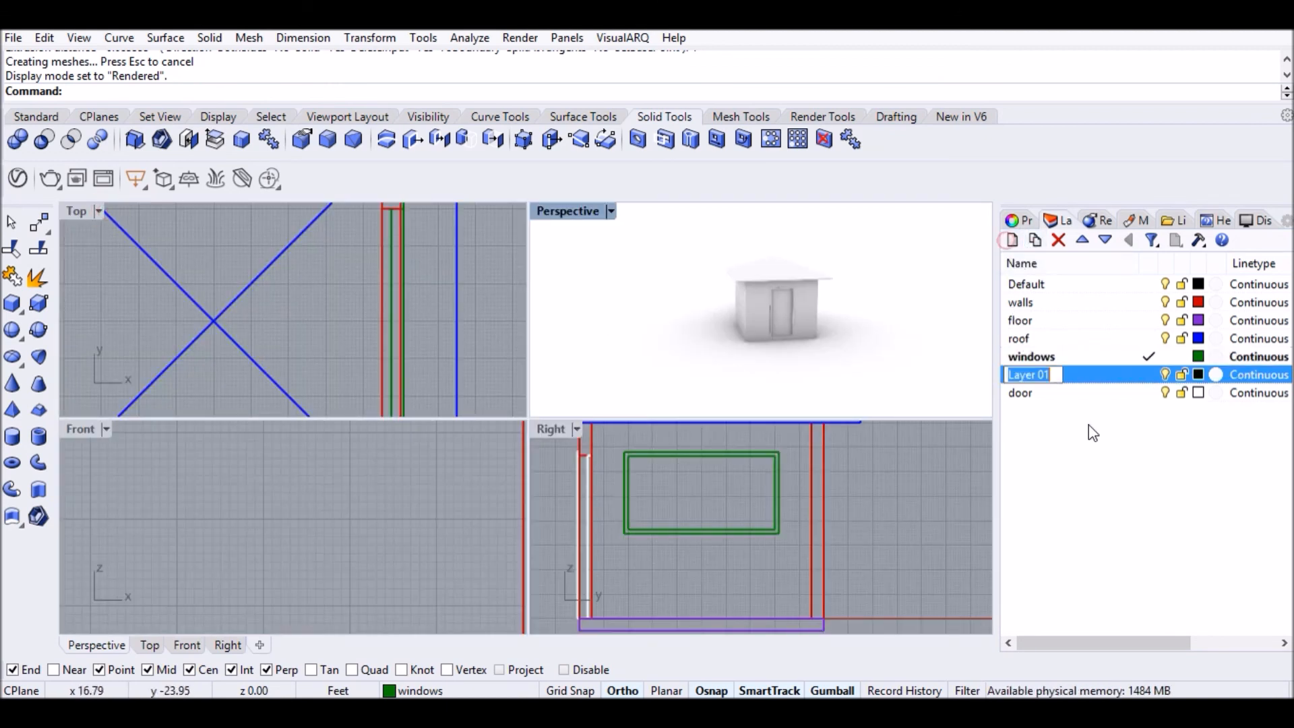
text(site)
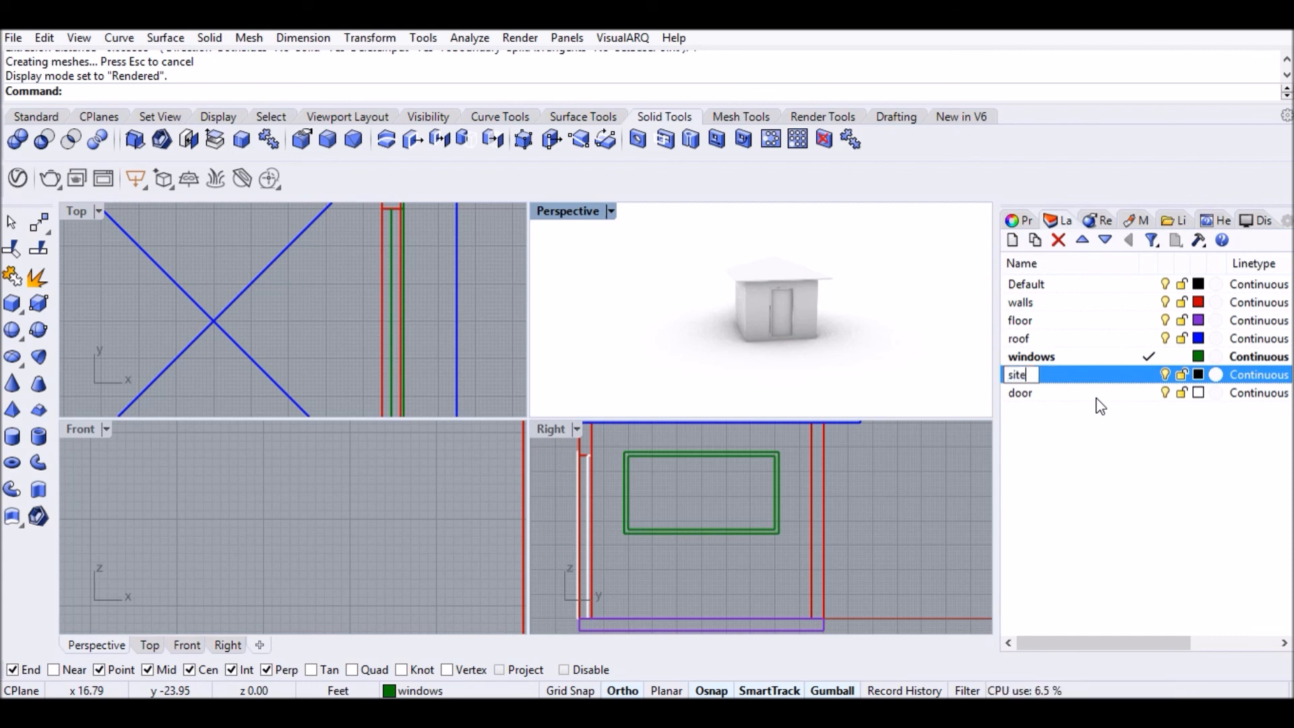
click(1149, 375)
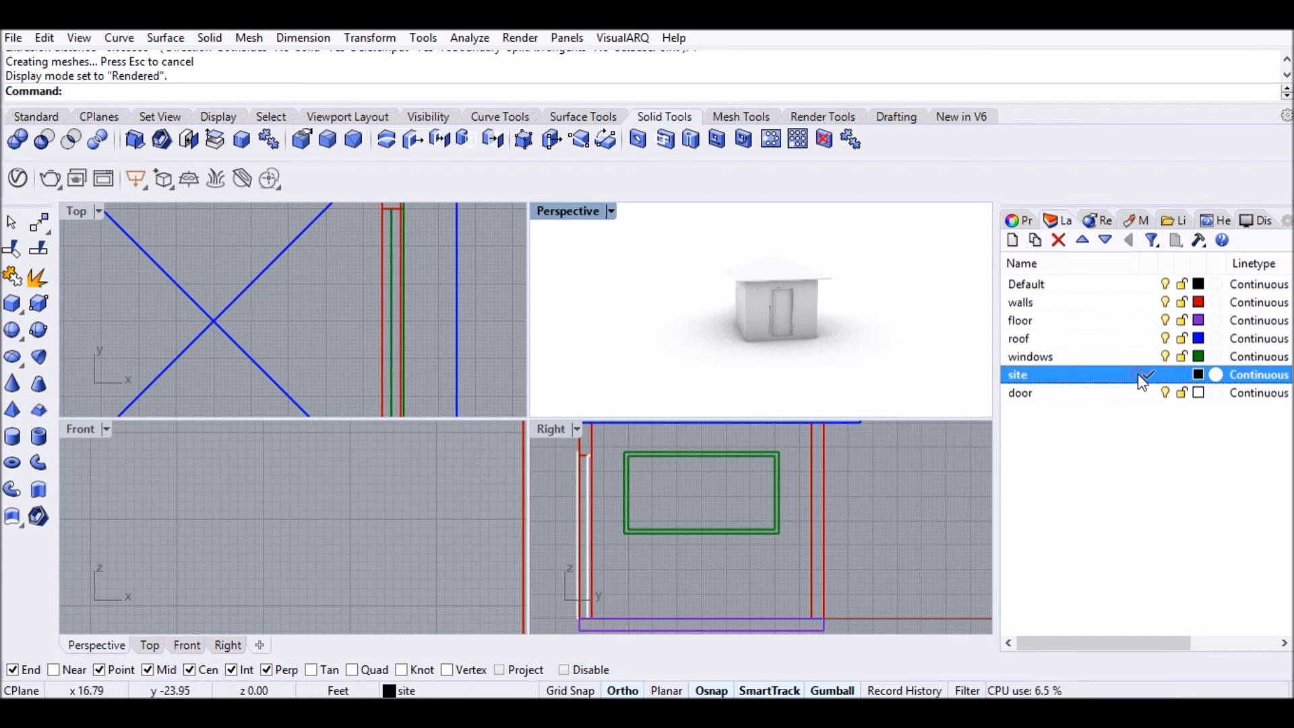
scroll(447, 337, down, 6)
scroll(452, 306, down, 2)
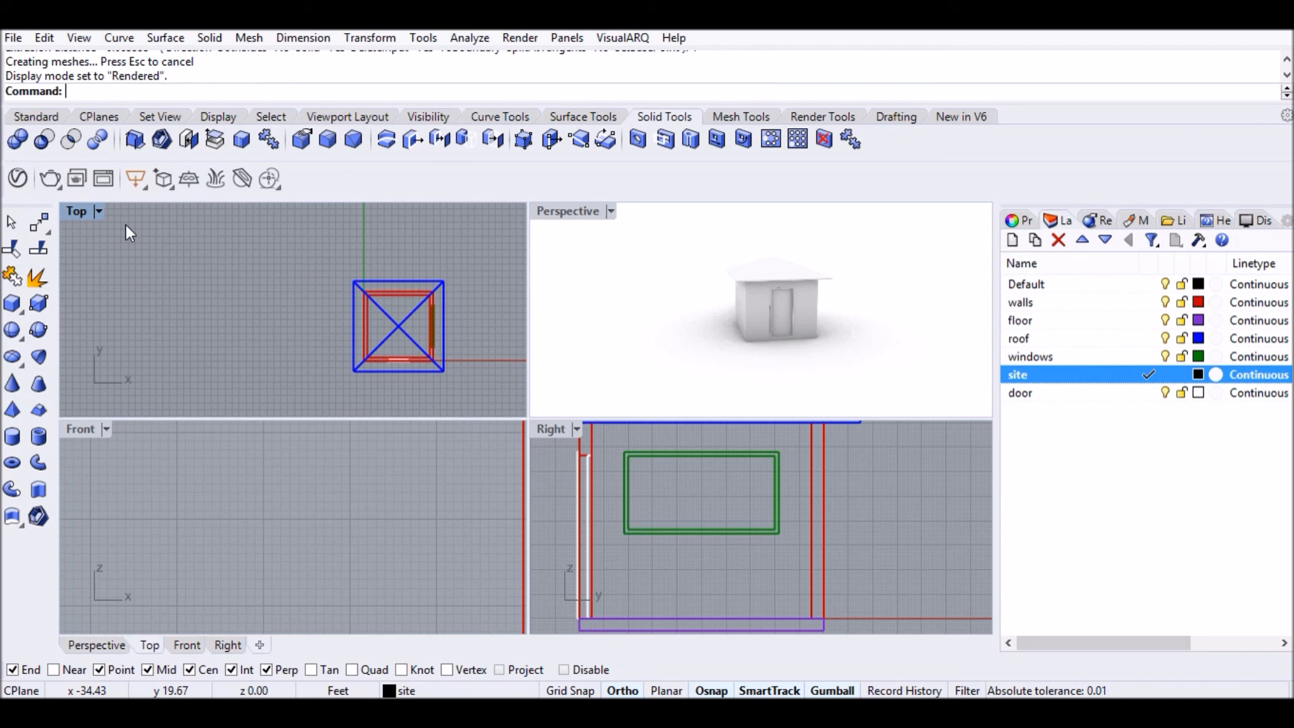
click(38, 118)
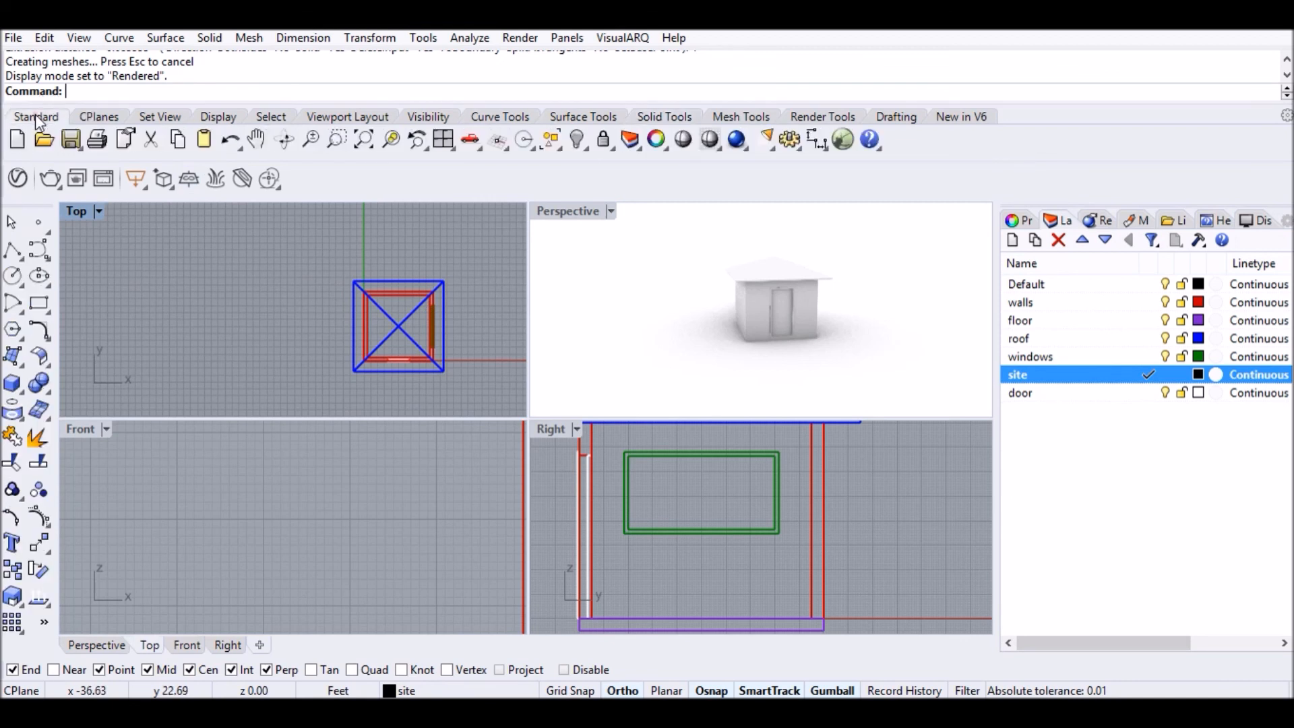
Draw a corner-to-corner plane around the house in Top view as the site ground.
click(13, 356)
click(50, 397)
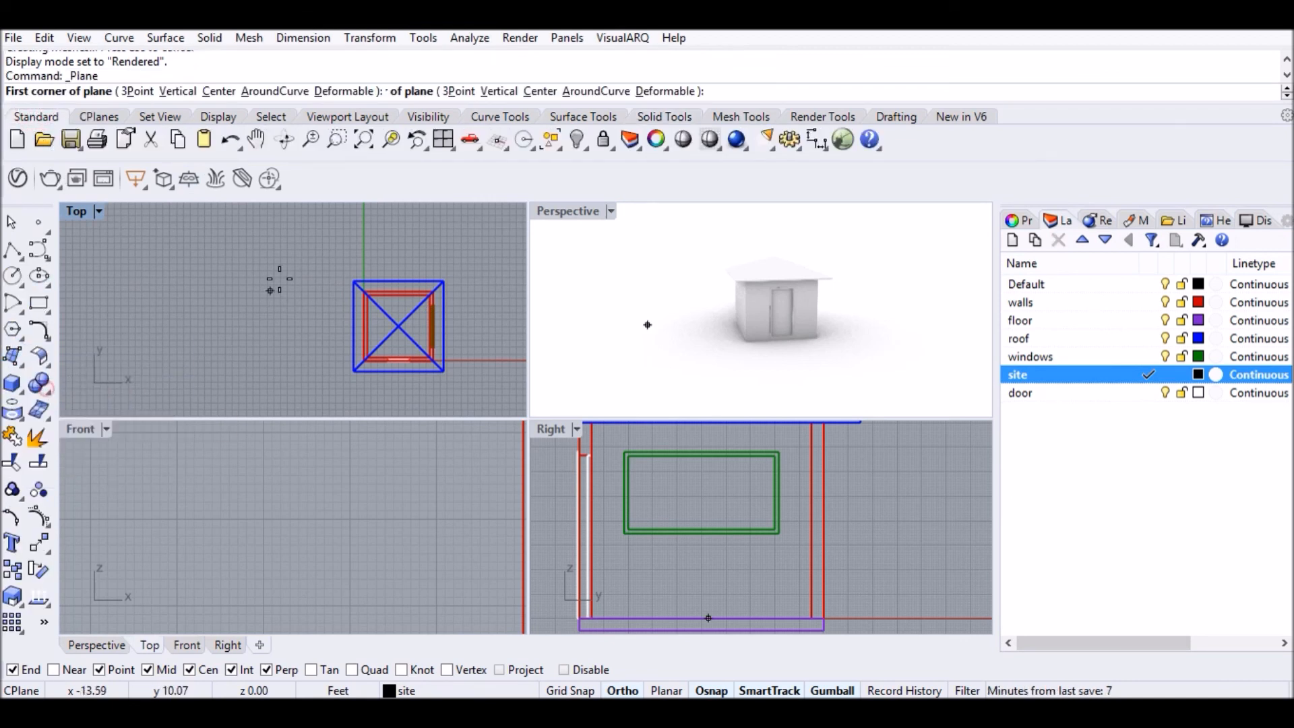
click(275, 219)
click(506, 414)
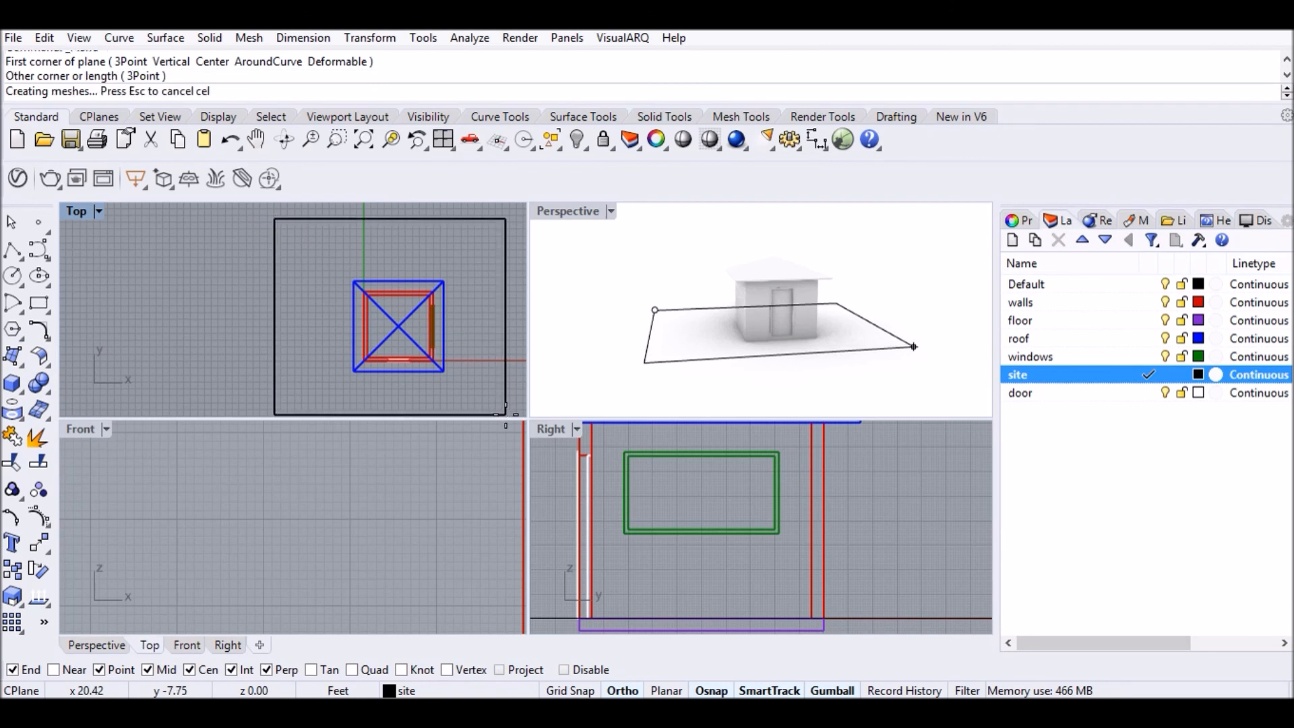
Orbit the maximized Perspective view to inspect the rendered house on its ground plane.
scroll(804, 343, up, 3)
right_drag(802, 346, 750, 319)
right_drag(678, 273, 686, 327)
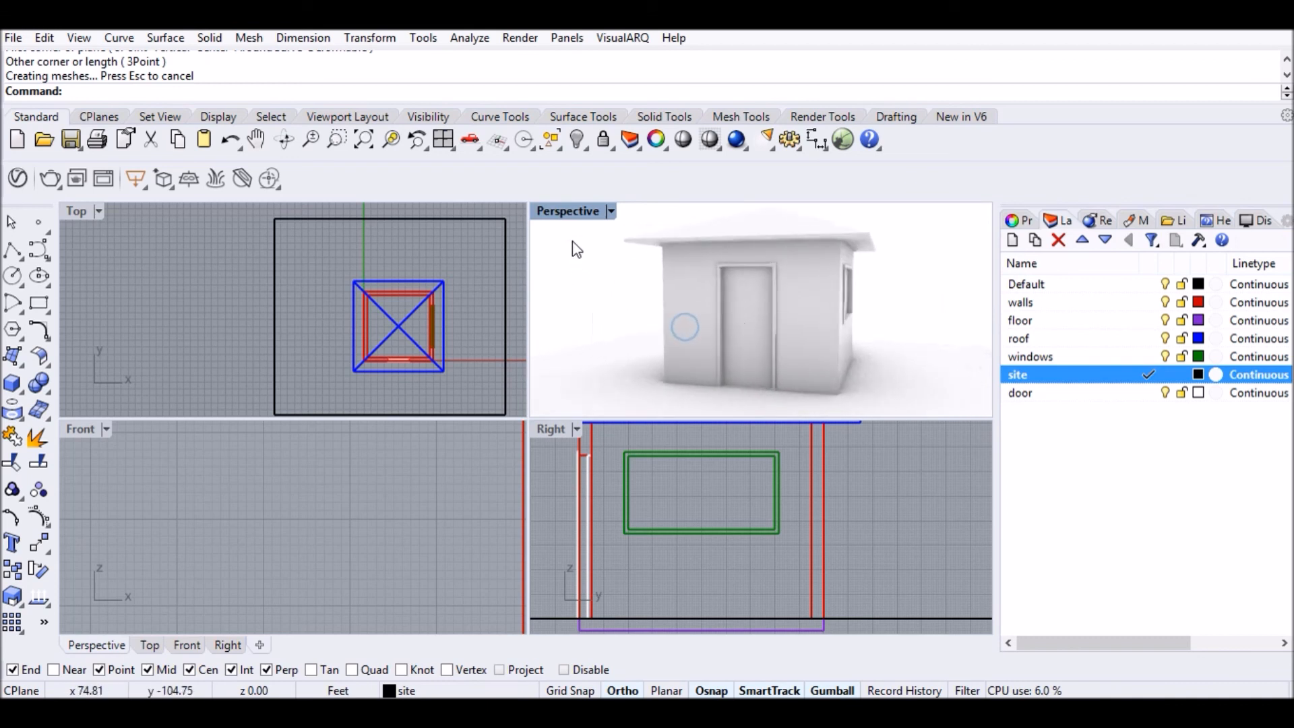
double_click(569, 211)
right_drag(623, 363, 561, 434)
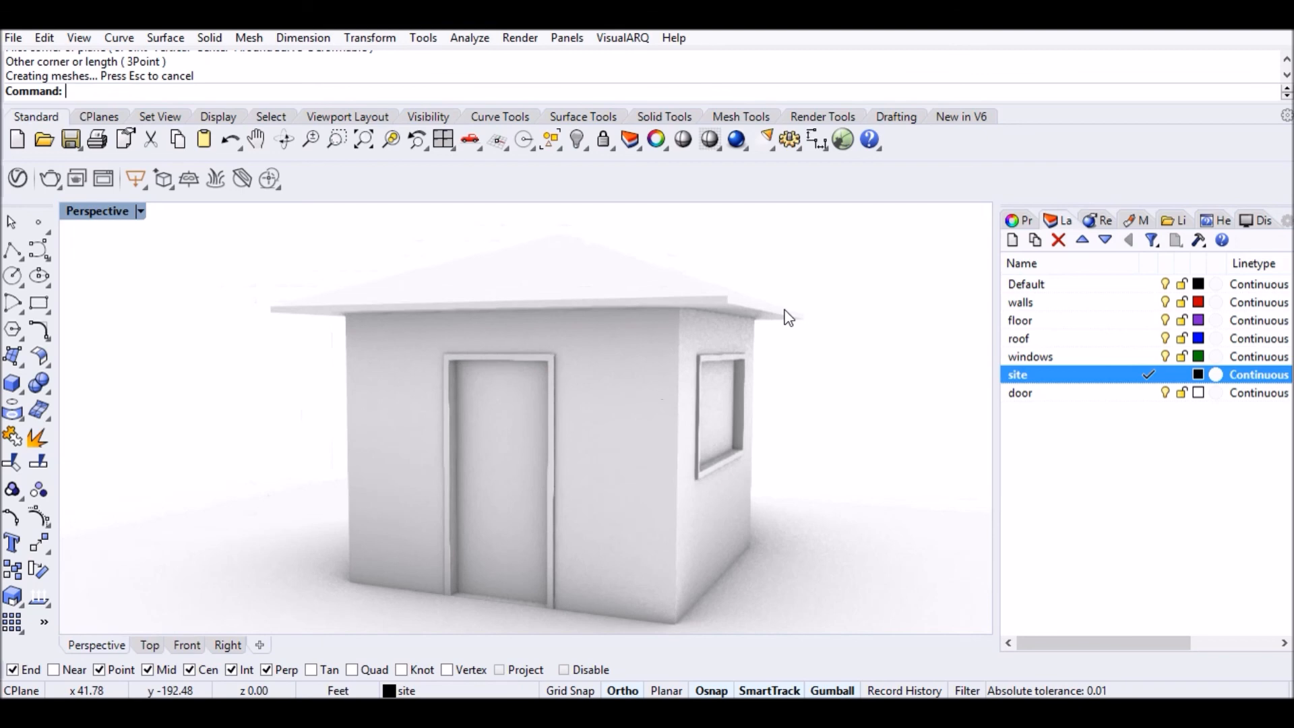